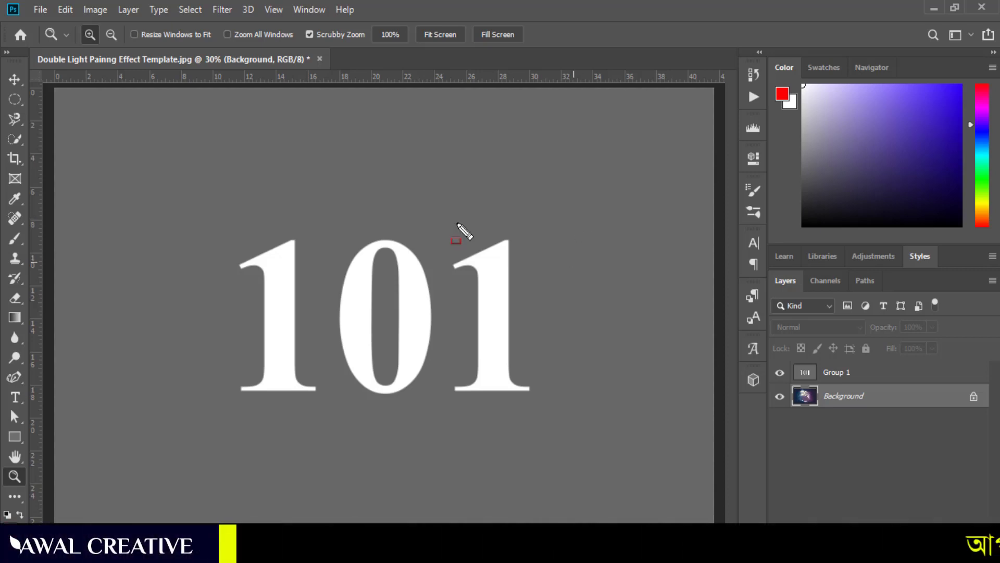
# - Look over the 101 title card, then bring up the Filter menu
pyautogui.moveTo(54, 88)
pyautogui.mouseDown()
pyautogui.moveTo(713, 498)
pyautogui.moveTo(717, 536)
pyautogui.mouseUp()
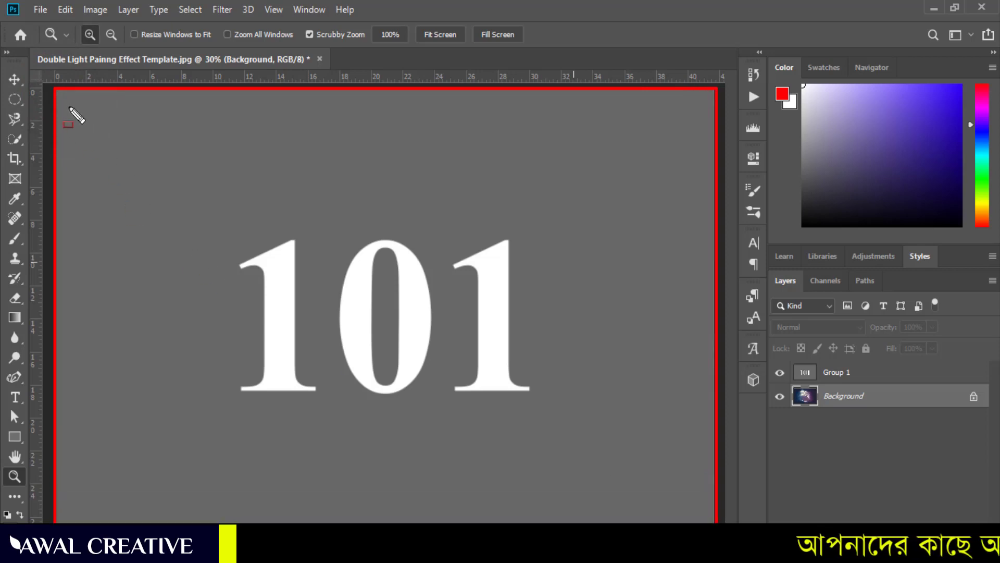
pyautogui.moveTo(68, 106); pyautogui.dragTo(701, 526)
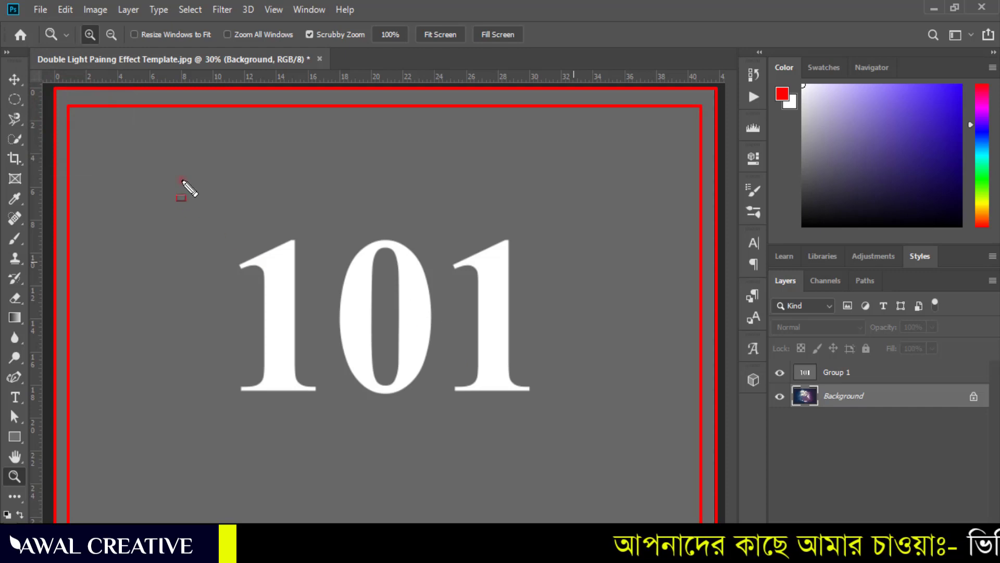
pyautogui.moveTo(181, 179); pyautogui.dragTo(573, 457)
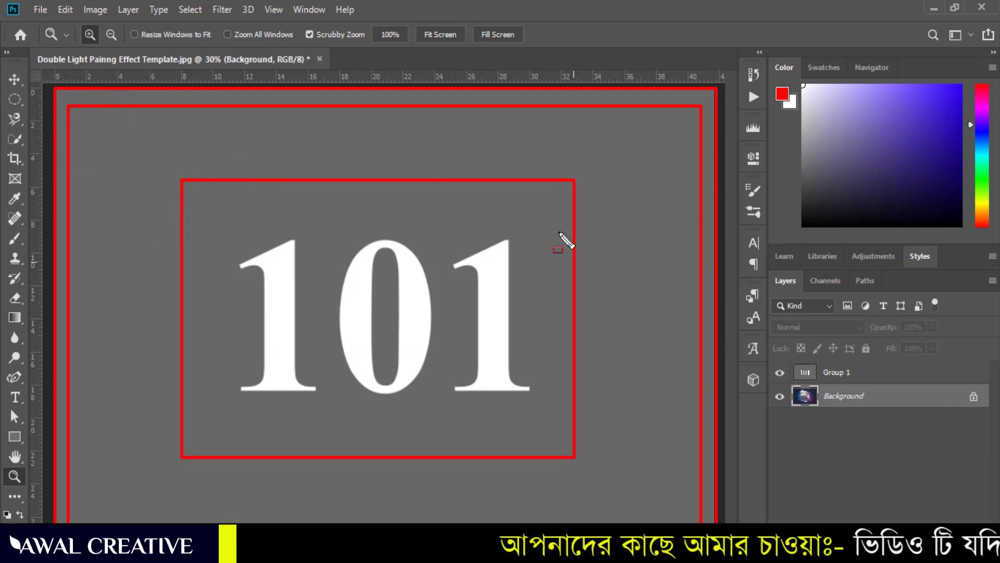
pyautogui.press('e')
pyautogui.press('Escape')
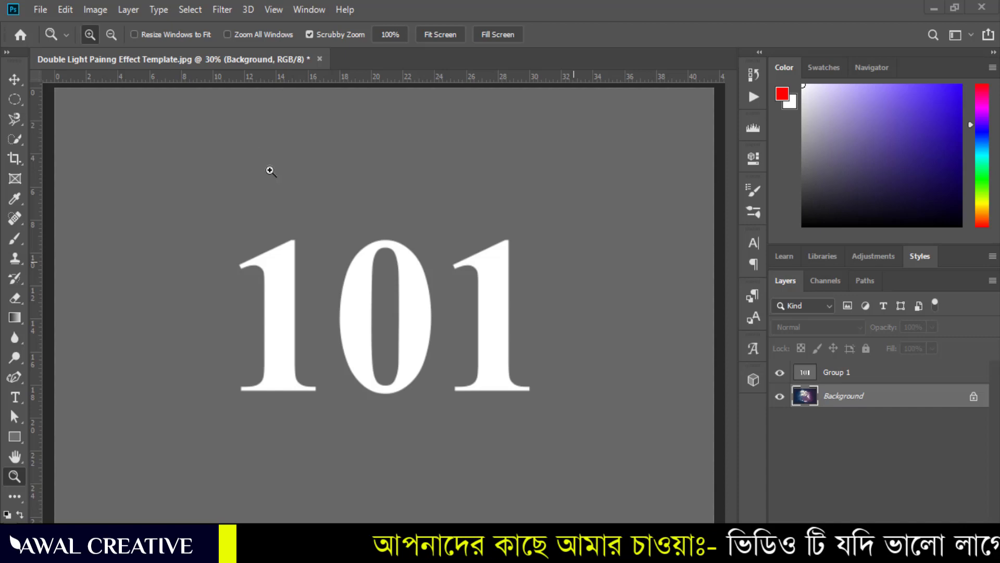
pyautogui.click(223, 8)
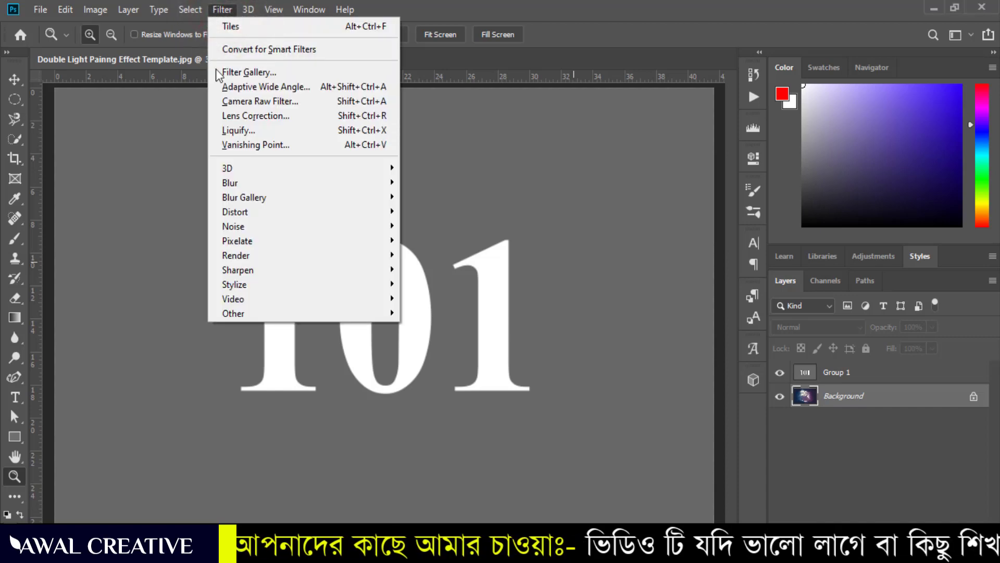
pyautogui.moveTo(234, 285)
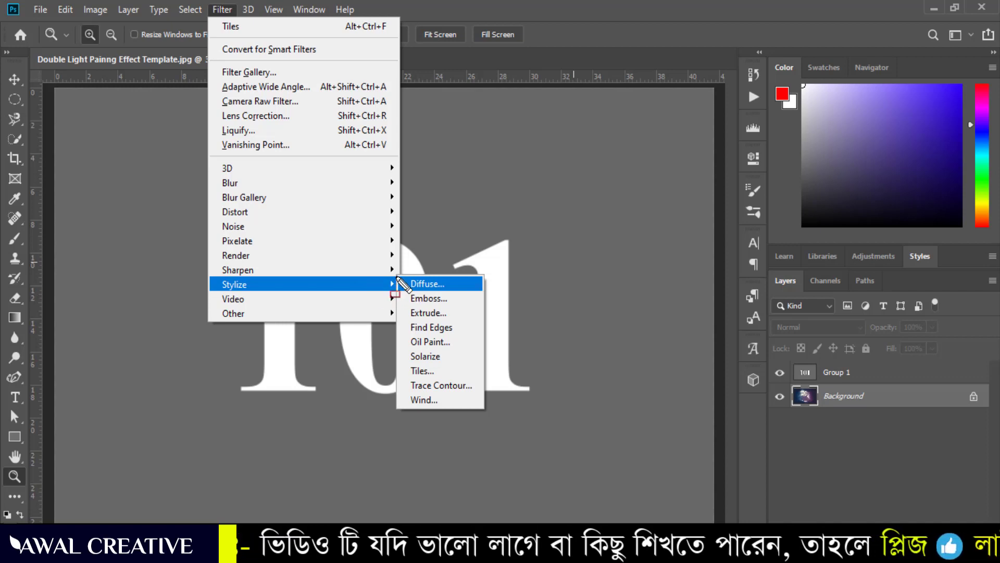
# - Browse the Stylize submenu, with Diffuse, Emboss, Oil Paint, Tiles, Trace Contour and Wind
pyautogui.moveTo(396, 275)
pyautogui.mouseDown()
pyautogui.moveTo(459, 345)
pyautogui.moveTo(487, 412)
pyautogui.mouseUp()
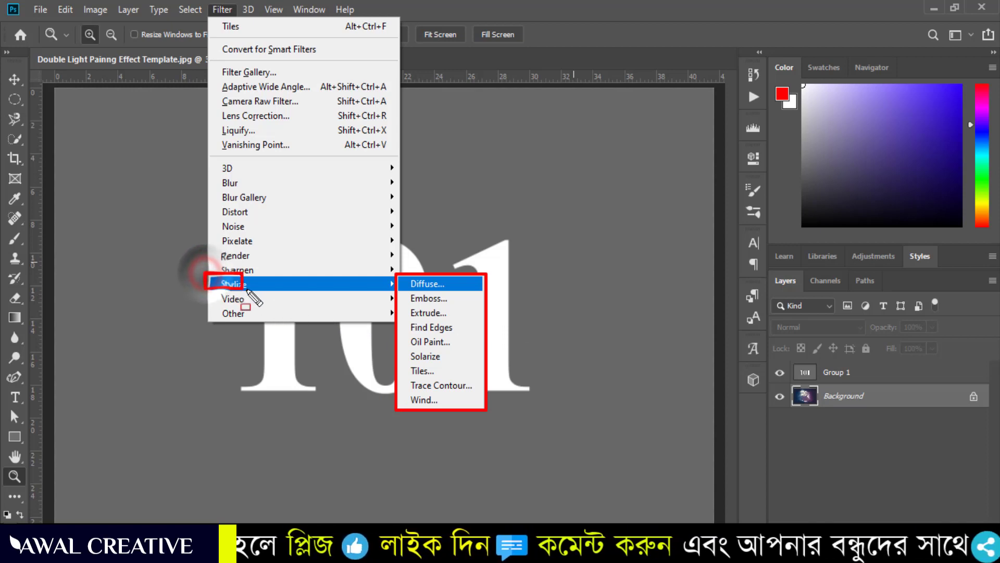
pyautogui.moveTo(206, 274); pyautogui.dragTo(394, 293)
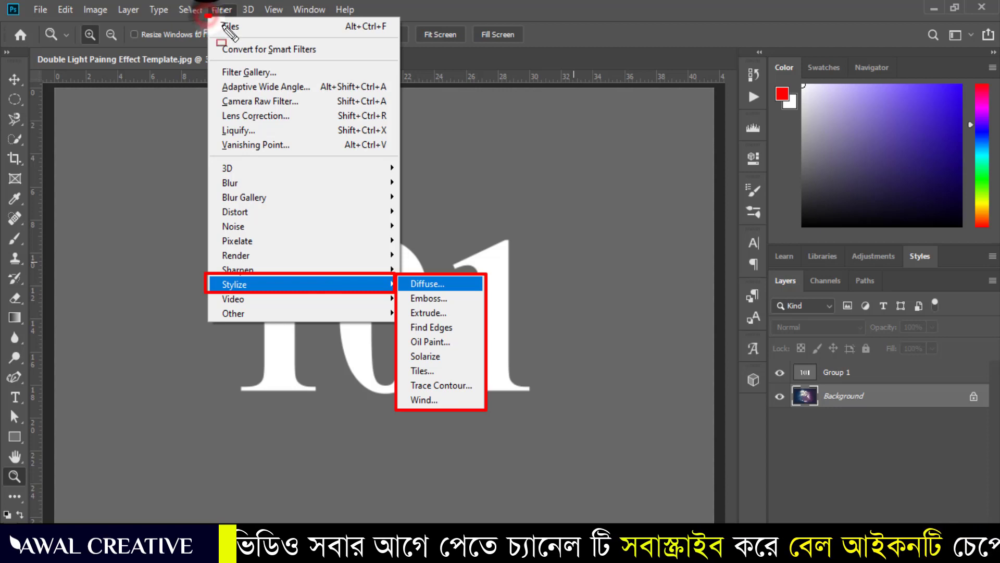
pyautogui.moveTo(206, 16)
pyautogui.mouseDown()
pyautogui.moveTo(361, 184)
pyautogui.moveTo(399, 275)
pyautogui.mouseUp()
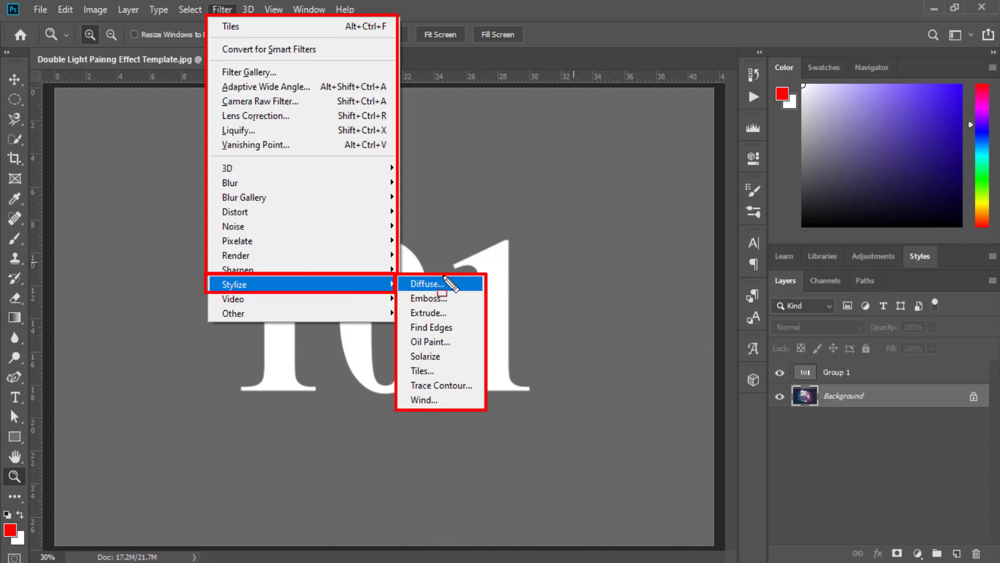
# - Dismiss the Filter menu and delete the Group 1 title layer
pyautogui.click(451, 397)
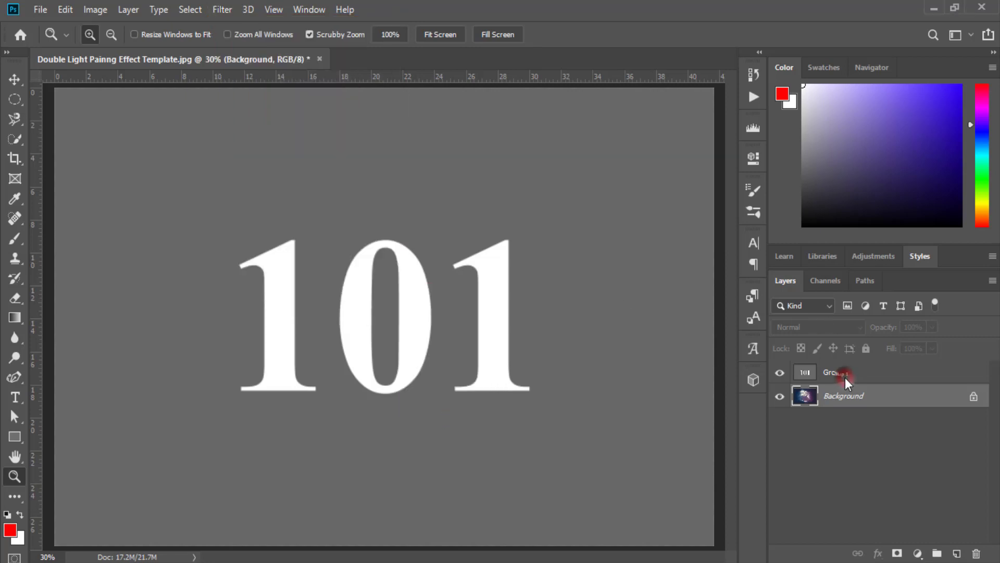
pyautogui.moveTo(852, 371); pyautogui.dragTo(850, 376)
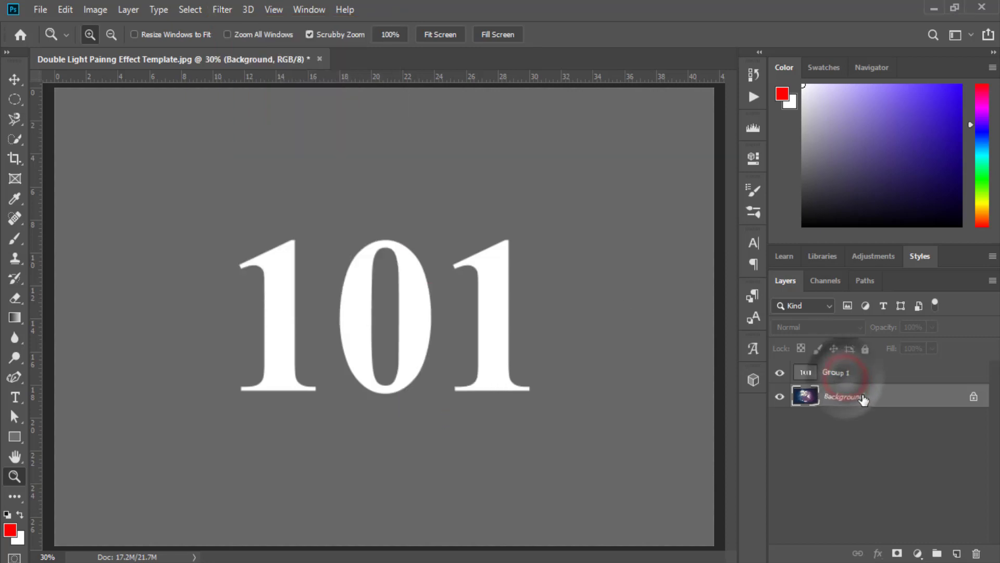
pyautogui.click(849, 375)
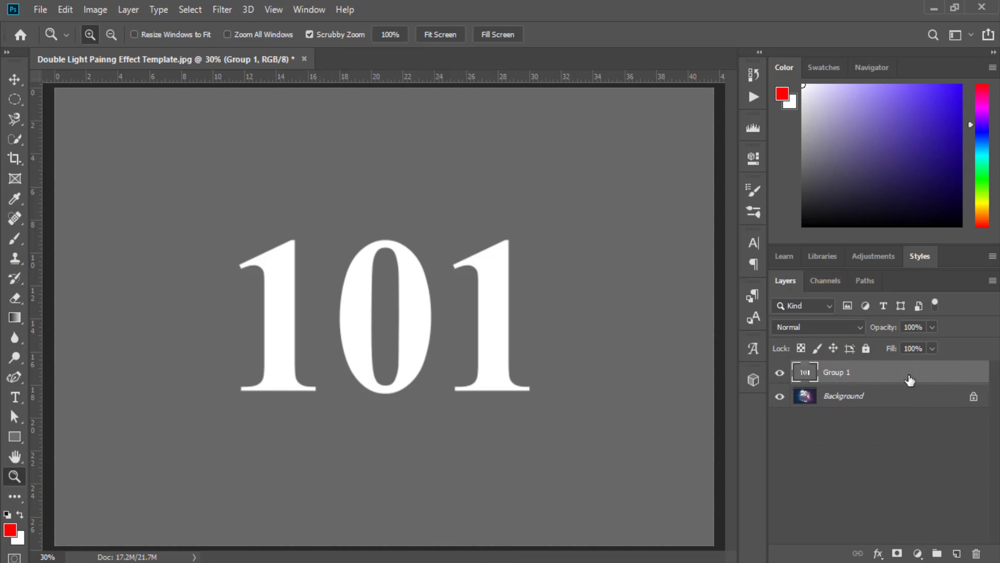
pyautogui.moveTo(910, 380); pyautogui.dragTo(976, 554)
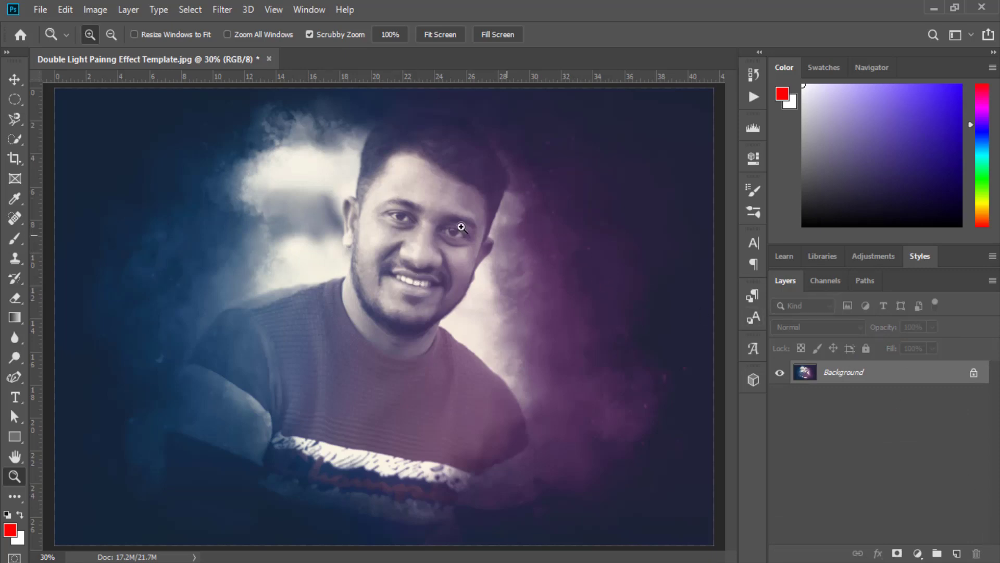
# - Zoom in on the face and duplicate Background into a Background copy layer
pyautogui.moveTo(462, 187); pyautogui.dragTo(526, 242)
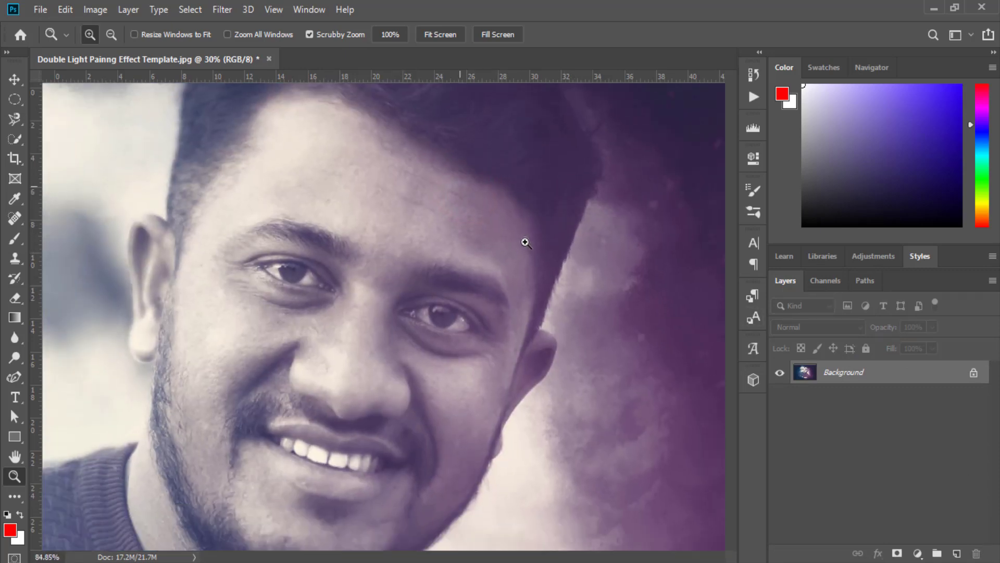
pyautogui.moveTo(401, 201); pyautogui.dragTo(432, 216)
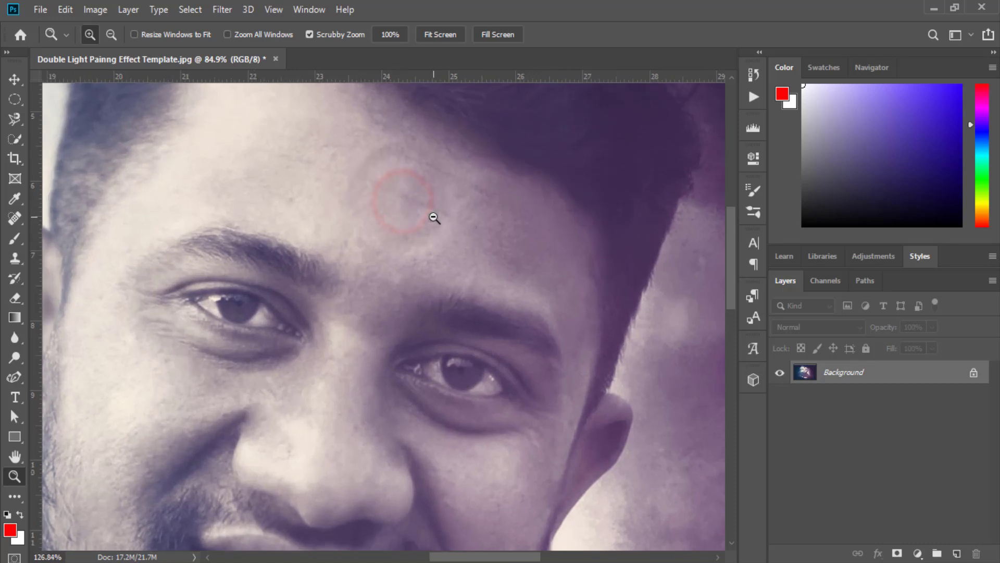
pyautogui.moveTo(391, 299); pyautogui.dragTo(375, 284)
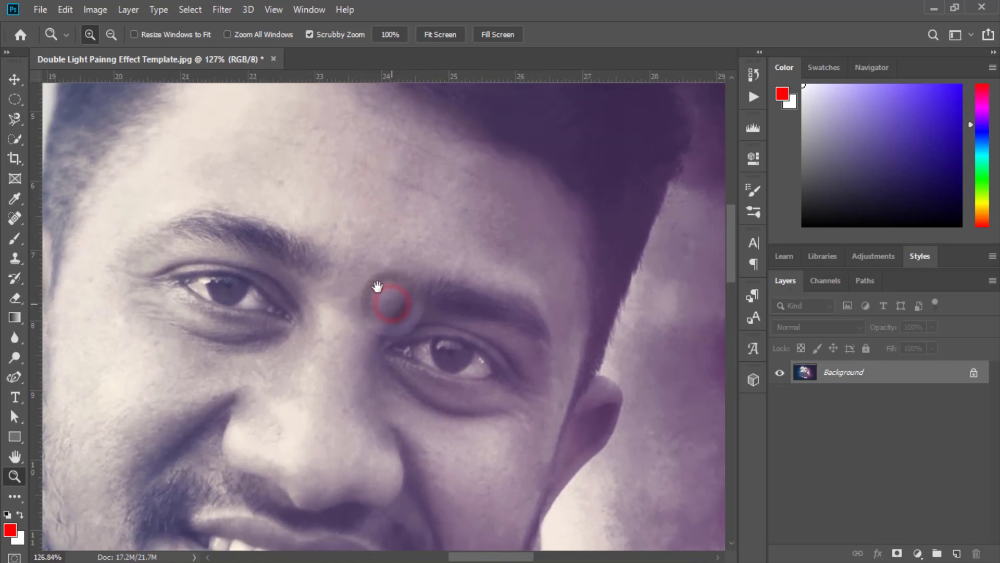
pyautogui.moveTo(896, 381); pyautogui.dragTo(963, 502)
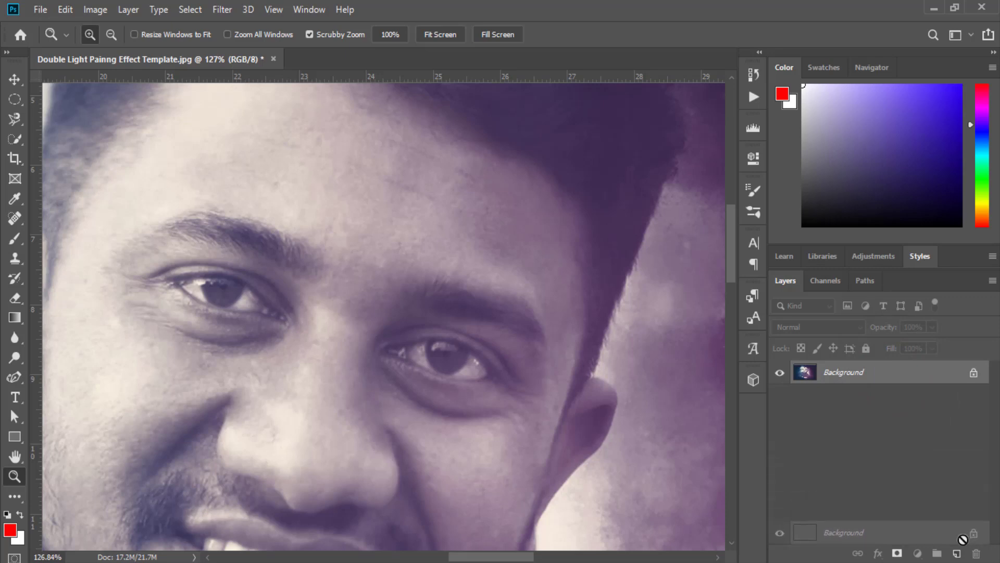
pyautogui.moveTo(962, 503); pyautogui.dragTo(956, 554)
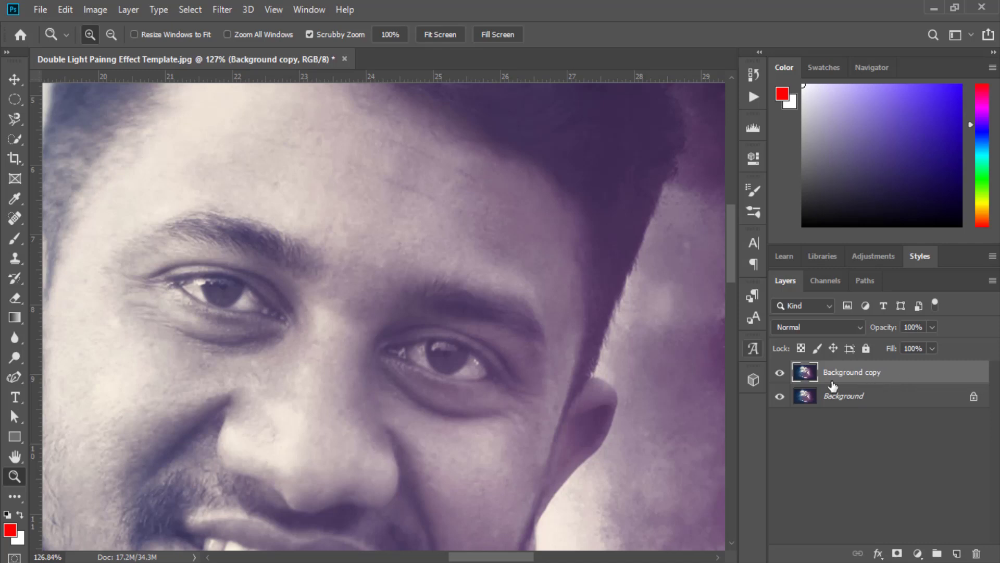
# - With Background copy selected, open the Stylize > Diffuse filter and move its dialog off the face
pyautogui.click(865, 372)
pyautogui.click(221, 9)
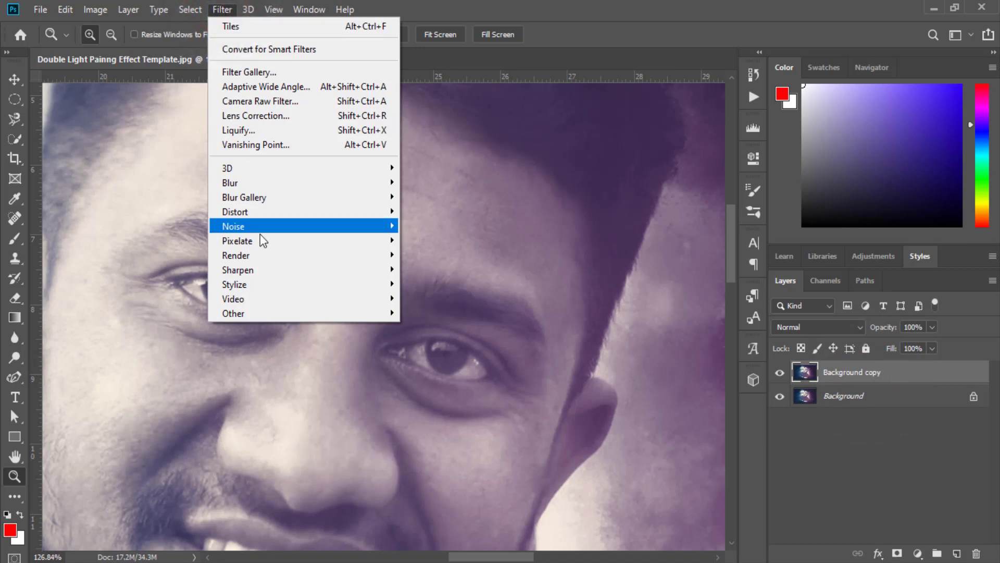
pyautogui.click(258, 283)
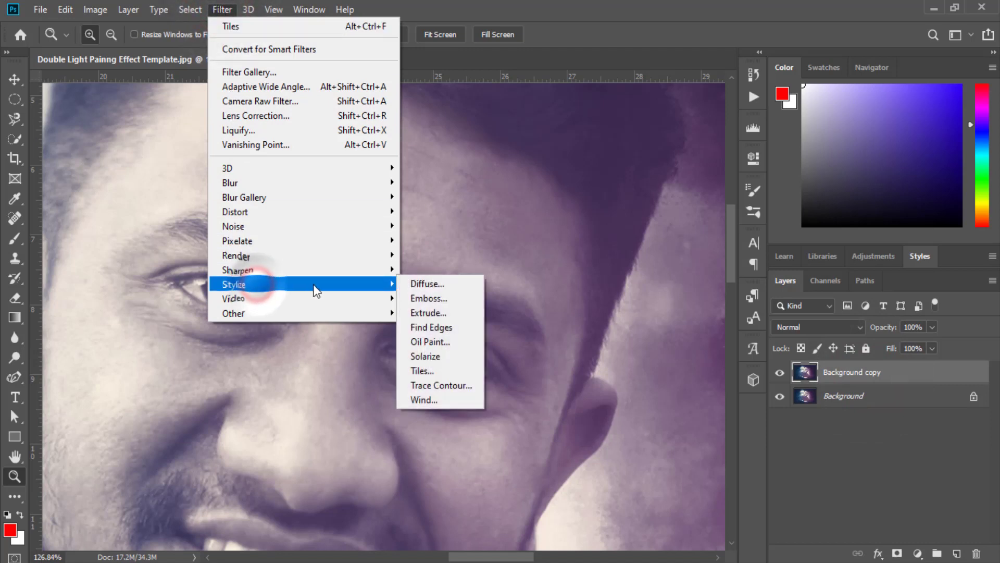
pyautogui.click(452, 285)
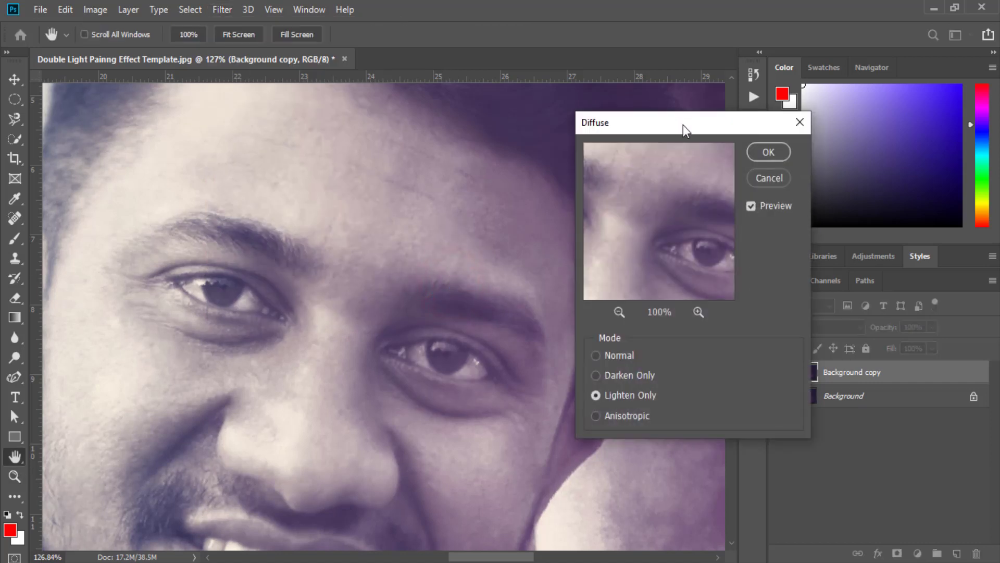
pyautogui.moveTo(683, 124)
pyautogui.mouseDown()
pyautogui.moveTo(520, 108)
pyautogui.moveTo(556, 130)
pyautogui.mouseUp()
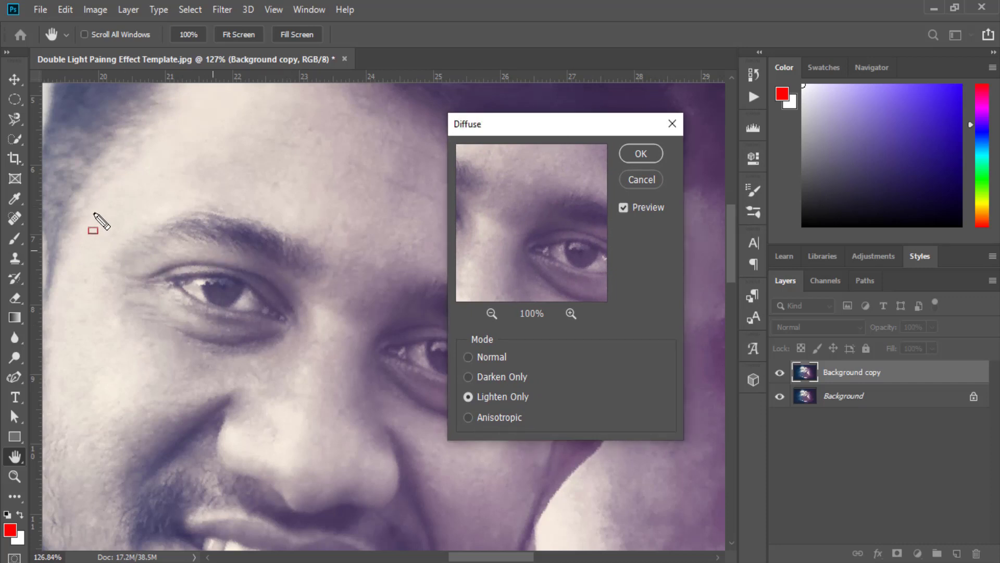
# - Set Diffuse mode to Normal and zoom the preview to 300% on the eye
pyautogui.moveTo(91, 210)
pyautogui.mouseDown()
pyautogui.moveTo(153, 240)
pyautogui.moveTo(333, 374)
pyautogui.mouseUp()
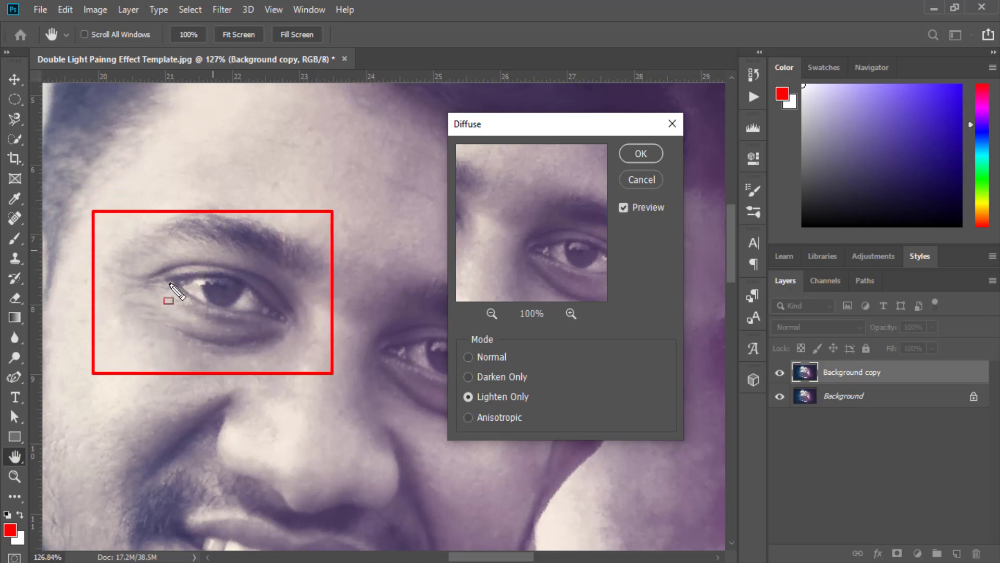
pyautogui.press('Escape')
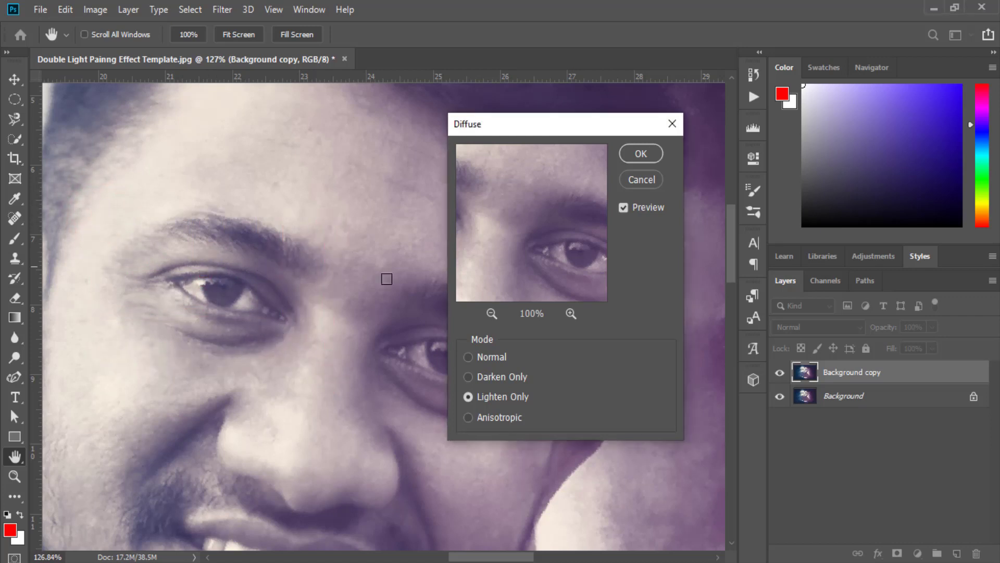
pyautogui.click(490, 356)
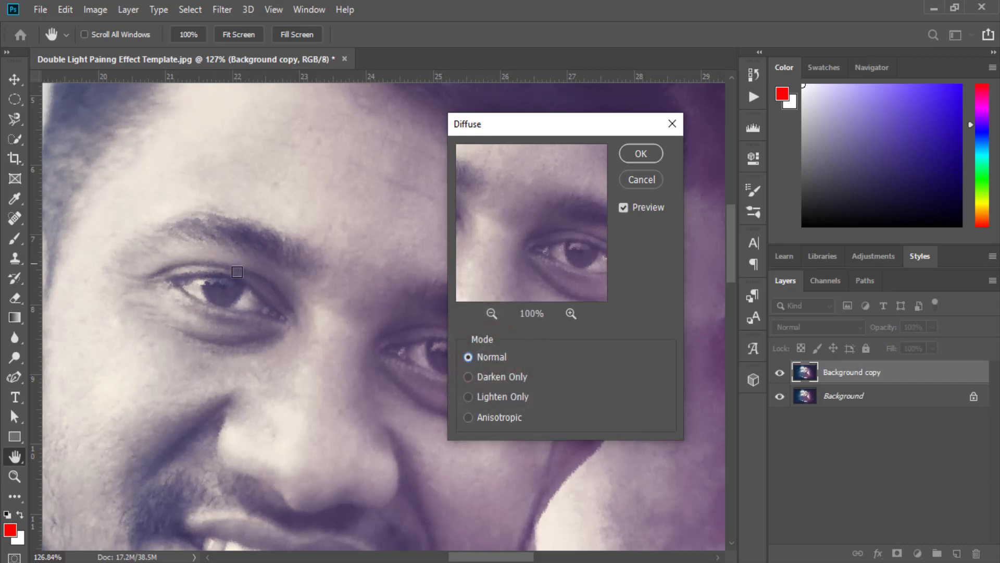
pyautogui.moveTo(544, 251)
pyautogui.mouseDown()
pyautogui.moveTo(496, 237)
pyautogui.moveTo(576, 209)
pyautogui.mouseUp()
pyautogui.click(571, 313)
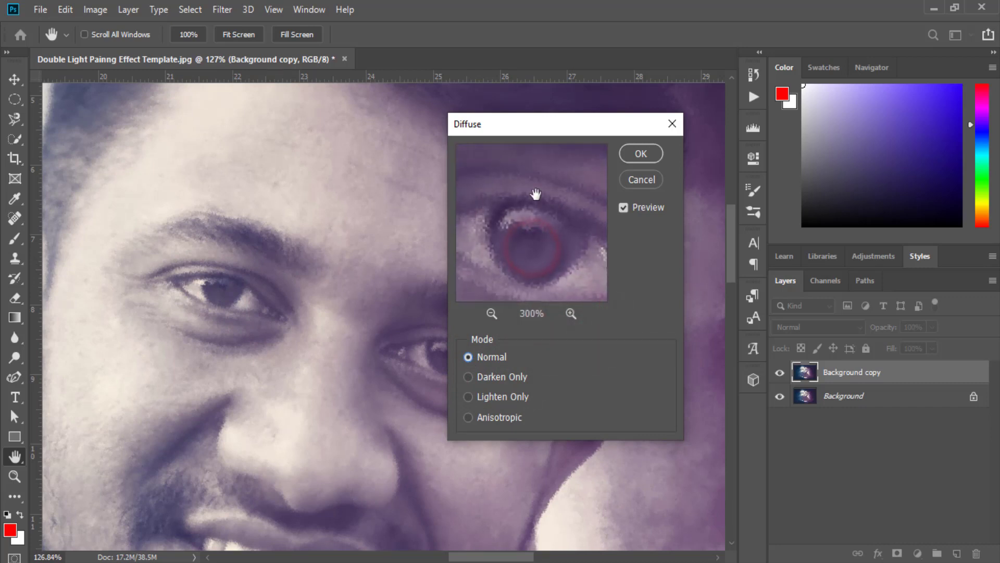
pyautogui.click(462, 149)
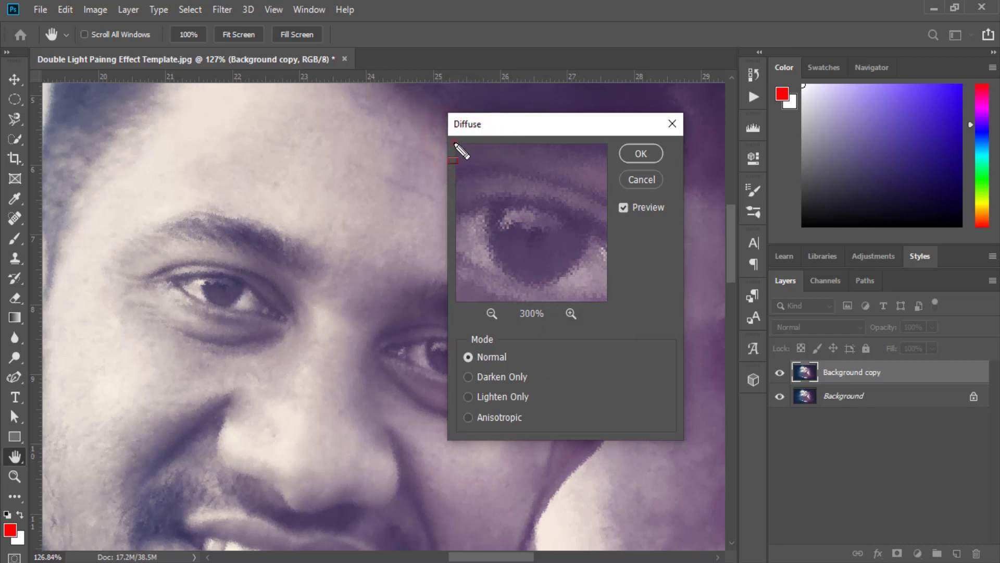
pyautogui.moveTo(454, 142); pyautogui.dragTo(607, 295)
pyautogui.moveTo(536, 229)
pyautogui.mouseDown()
pyautogui.moveTo(537, 240)
pyautogui.moveTo(545, 231)
pyautogui.mouseUp()
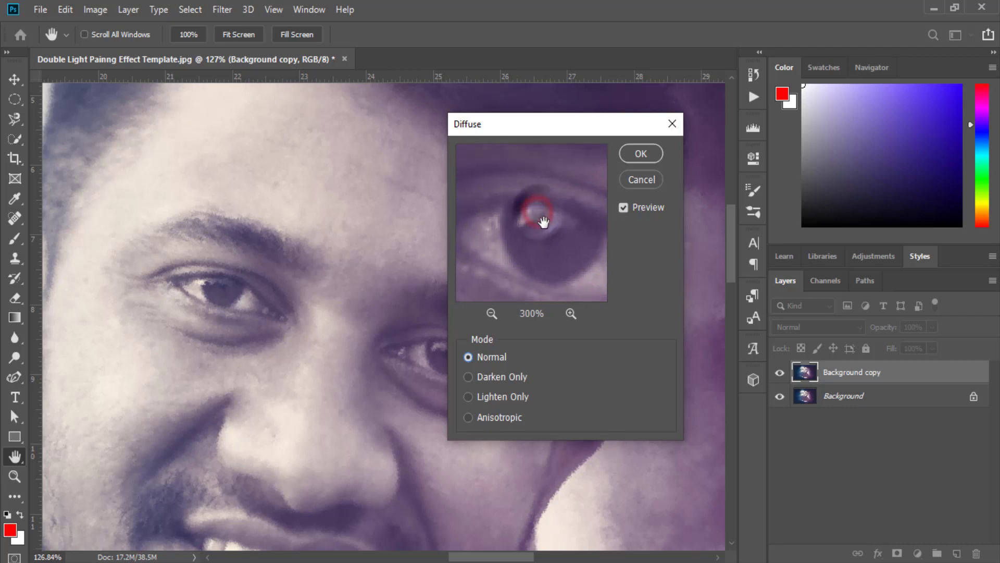
# - Compare Darken Only, Lighten Only and Normal, then apply Diffuse in Anisotropic mode
pyautogui.click(511, 375)
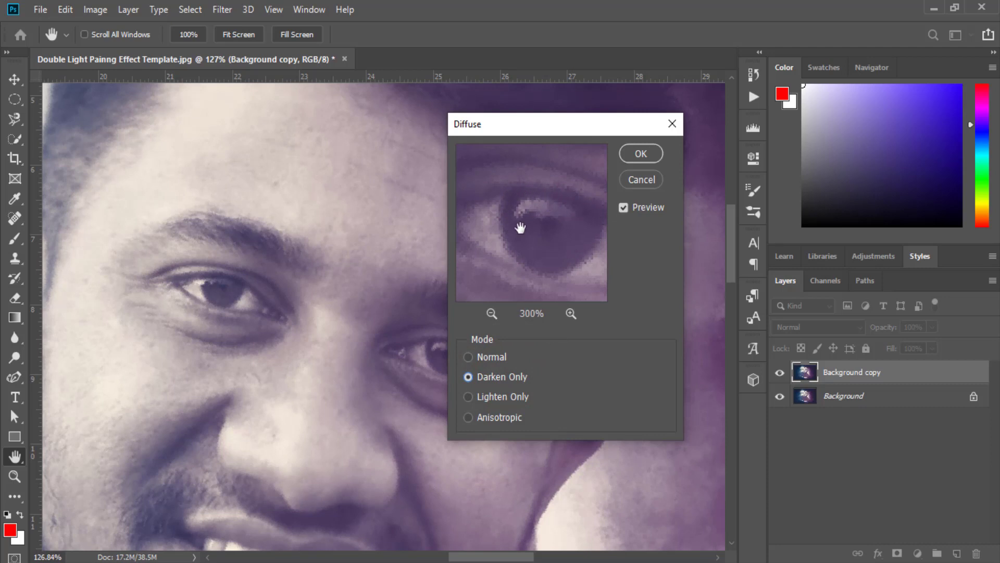
pyautogui.click(510, 396)
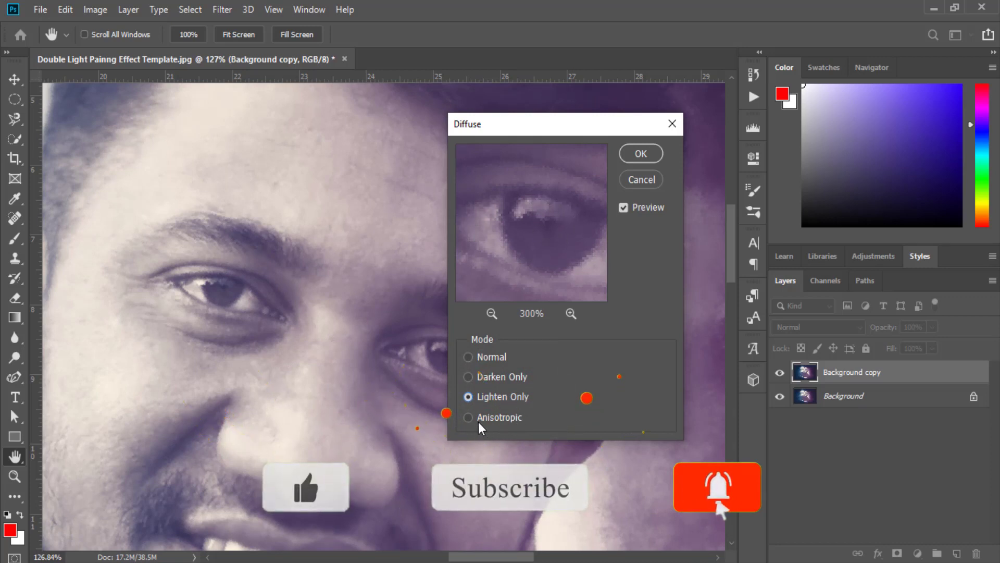
pyautogui.click(496, 420)
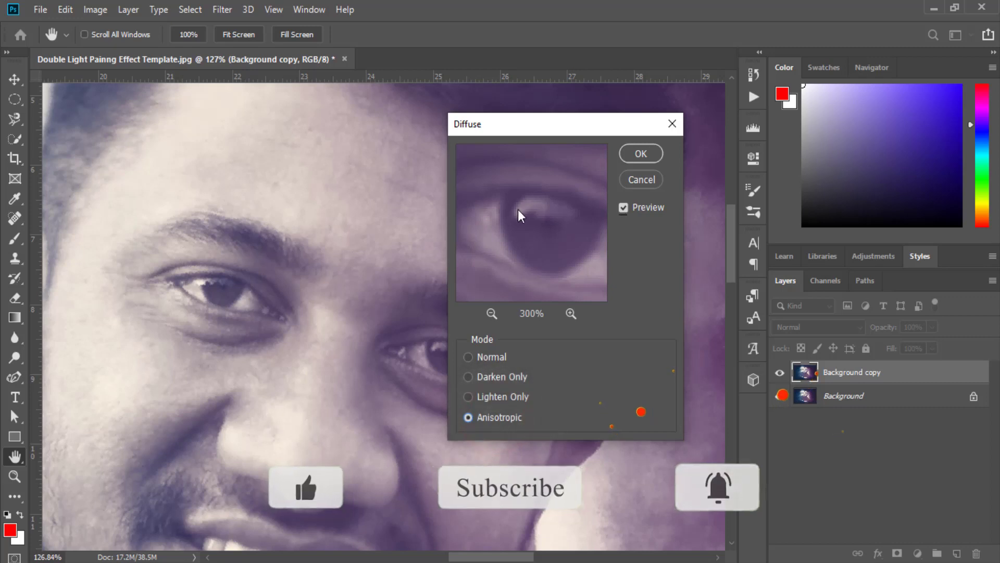
pyautogui.click(492, 357)
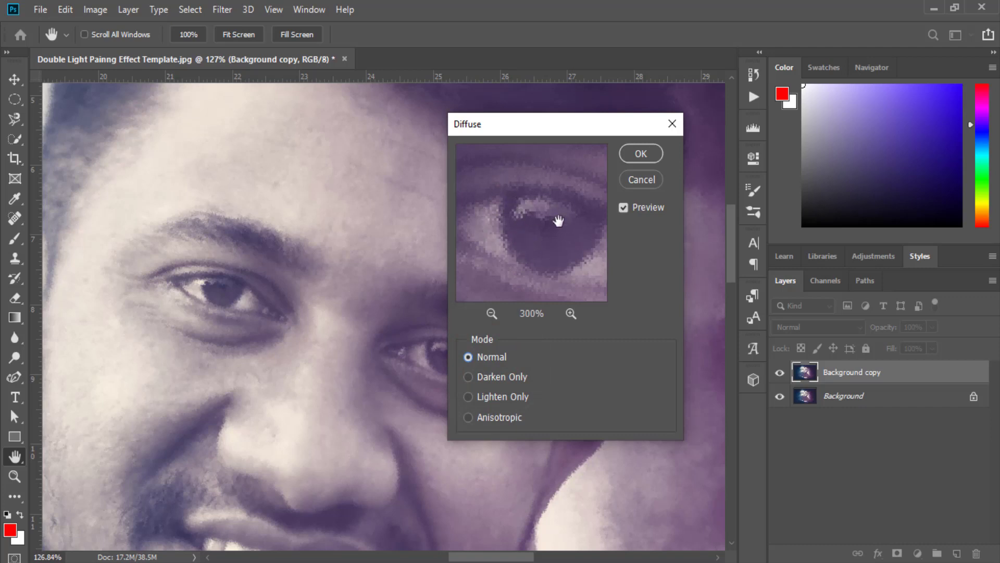
pyautogui.click(499, 418)
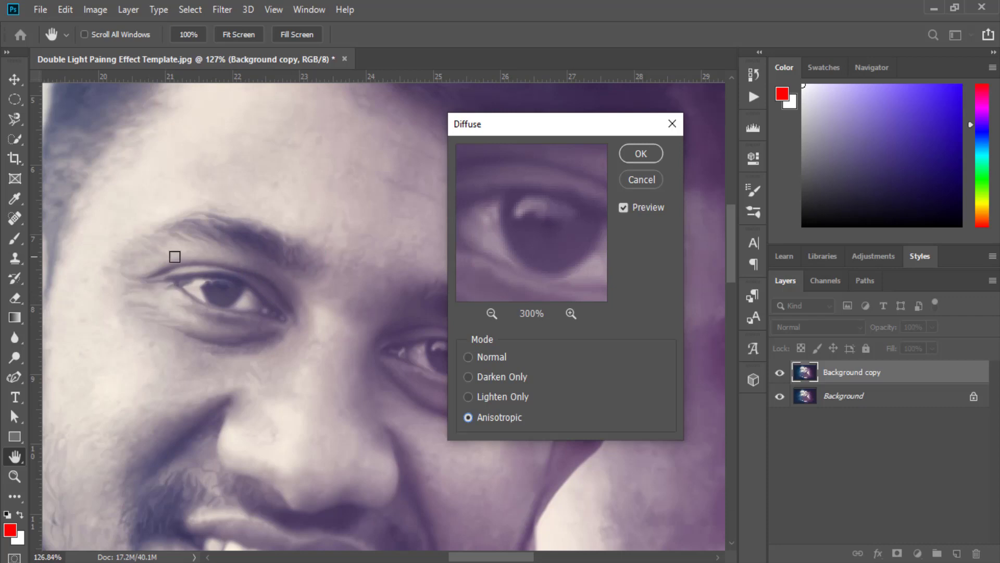
pyautogui.click(492, 398)
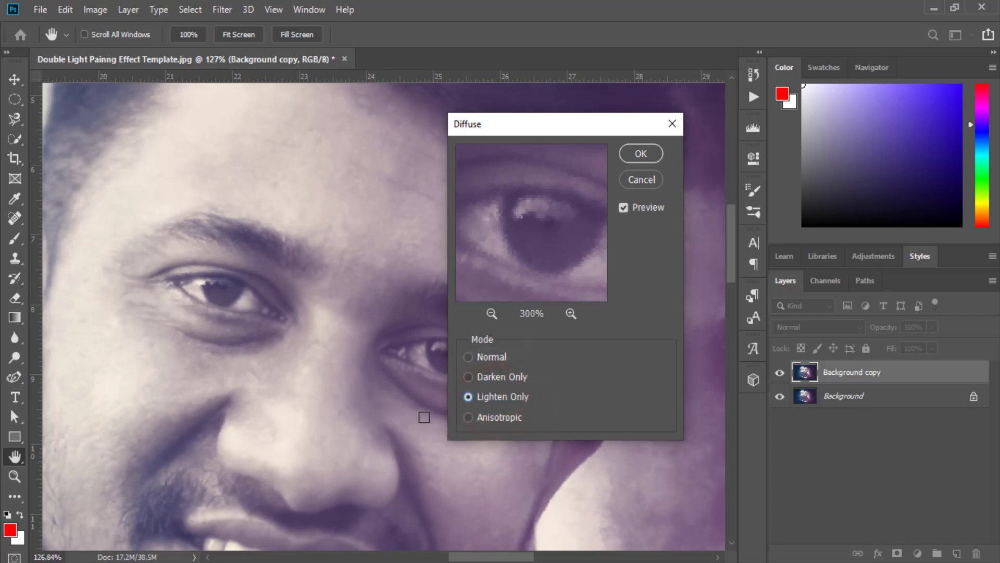
pyautogui.click(483, 376)
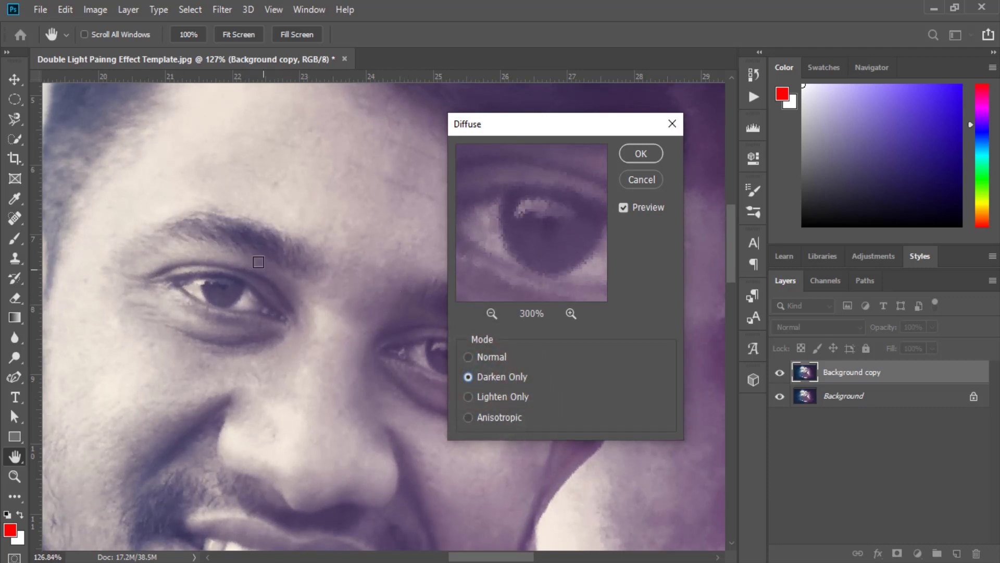
pyautogui.click(498, 417)
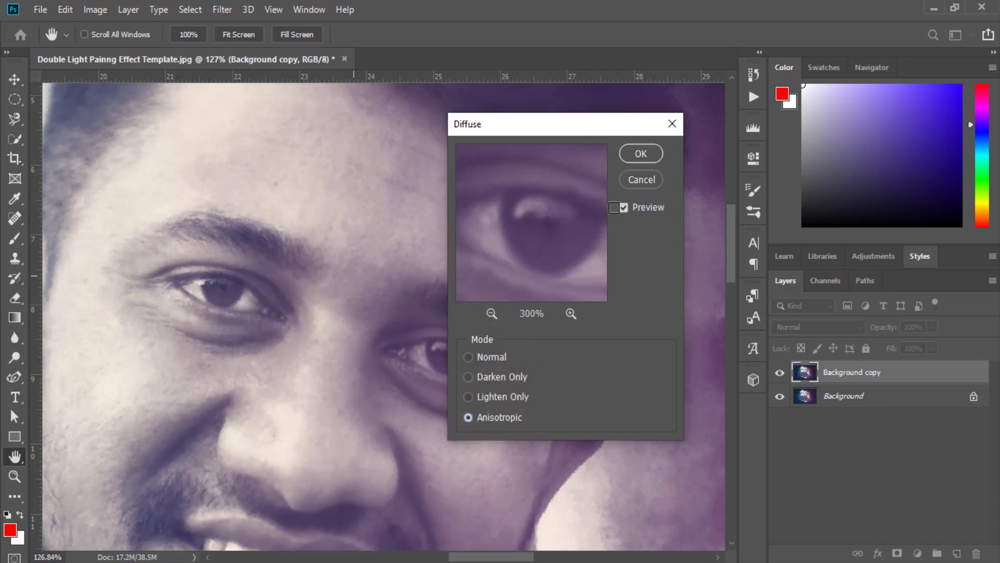
pyautogui.click(639, 152)
pyautogui.press('z')
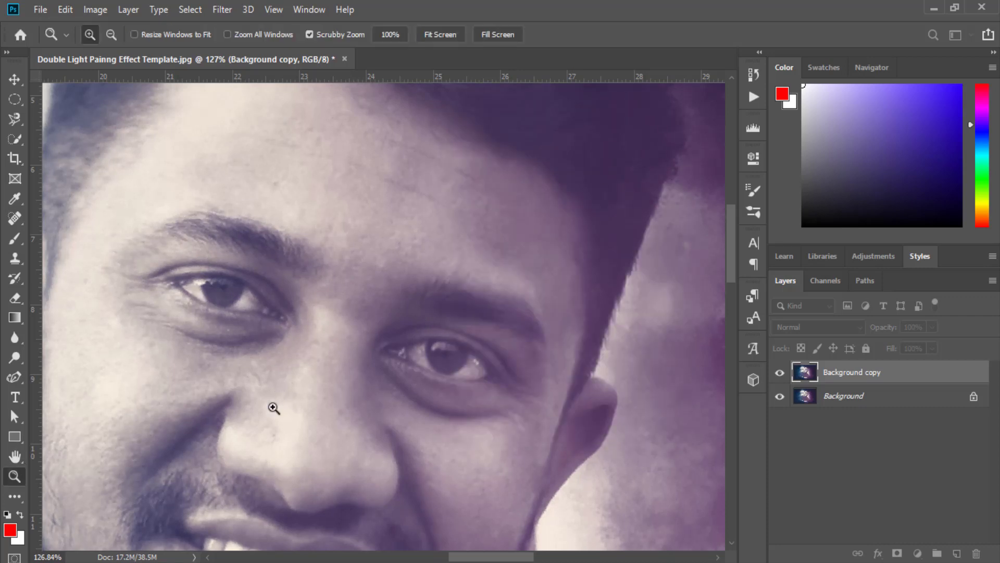
# - Toggle the diffused copy's visibility repeatedly to compare it with the original portrait
pyautogui.click(779, 373)
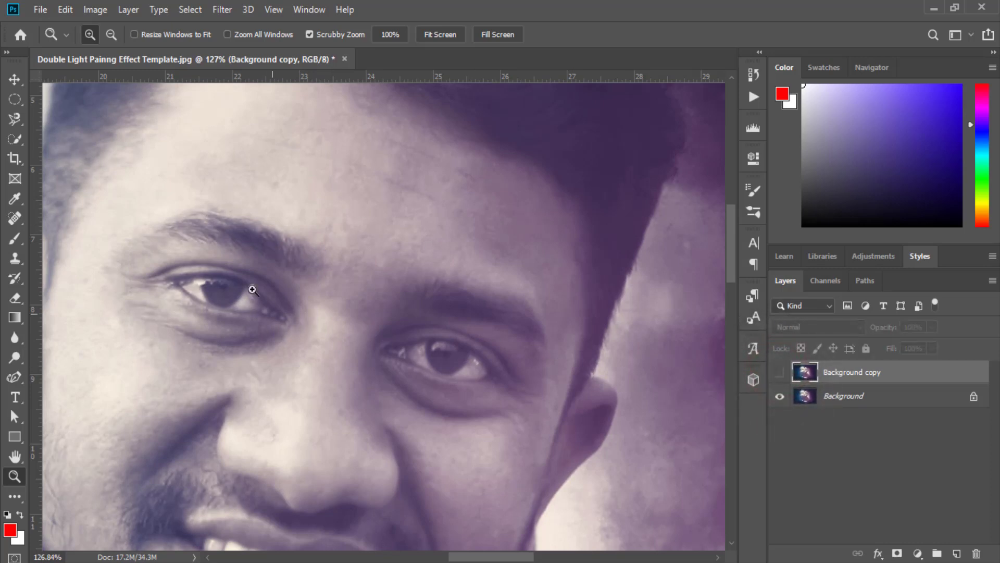
pyautogui.click(780, 373)
pyautogui.click(780, 373)
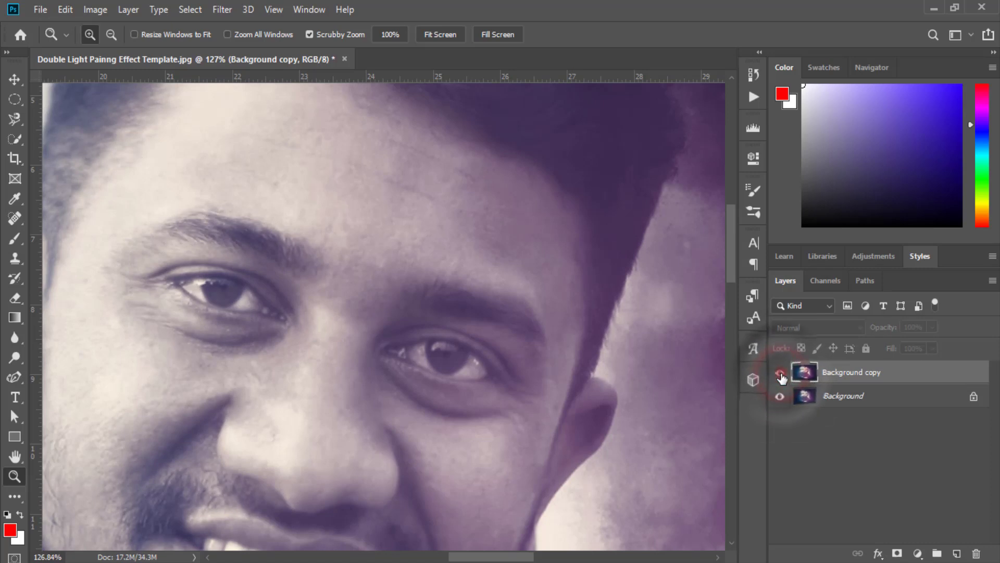
pyautogui.click(780, 373)
pyautogui.click(780, 373)
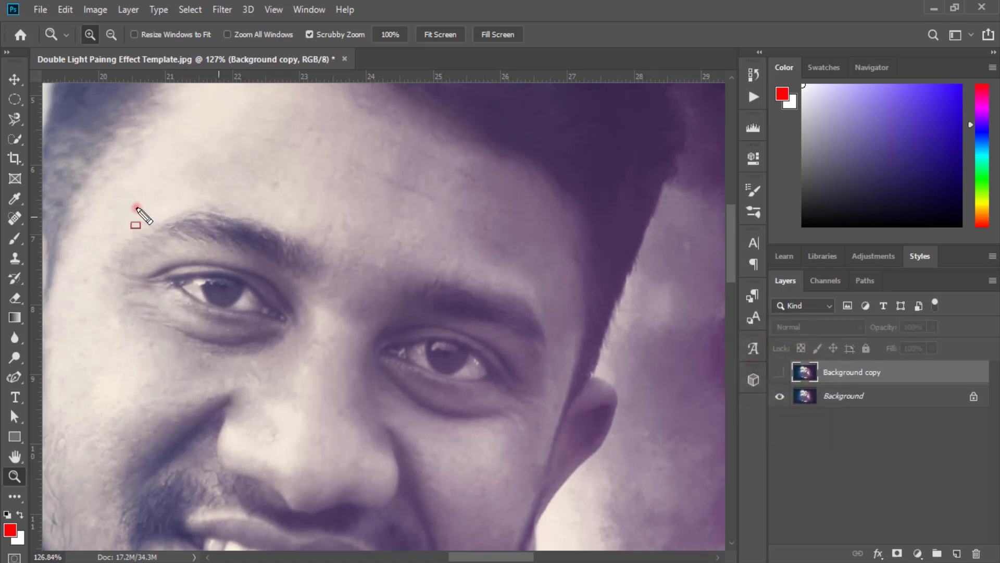
pyautogui.moveTo(135, 207)
pyautogui.mouseDown()
pyautogui.moveTo(313, 264)
pyautogui.moveTo(359, 290)
pyautogui.mouseUp()
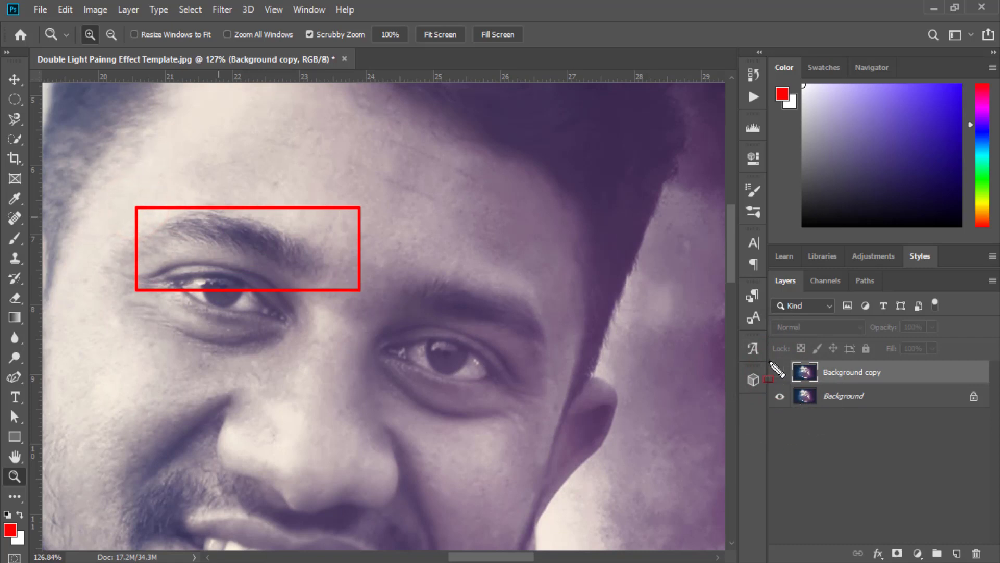
pyautogui.moveTo(770, 361); pyautogui.dragTo(786, 381)
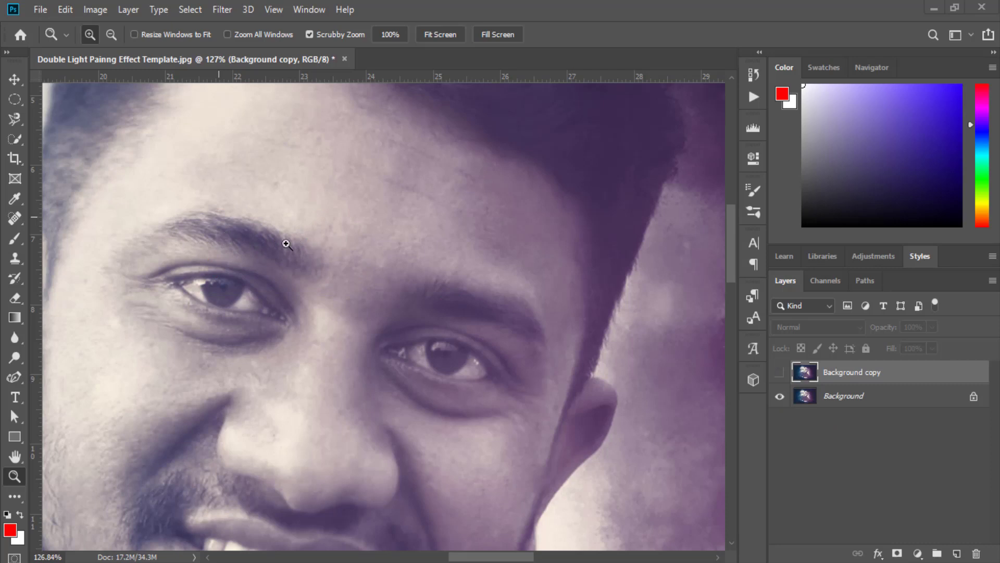
# - Delete the diffused copy and duplicate Background into a fresh unfiltered copy
pyautogui.click(778, 373)
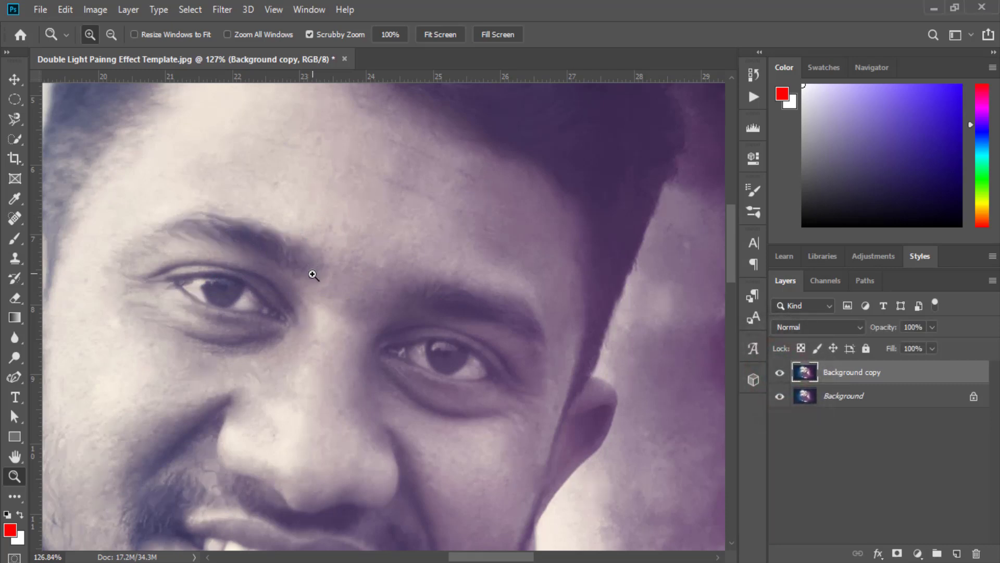
pyautogui.click(780, 373)
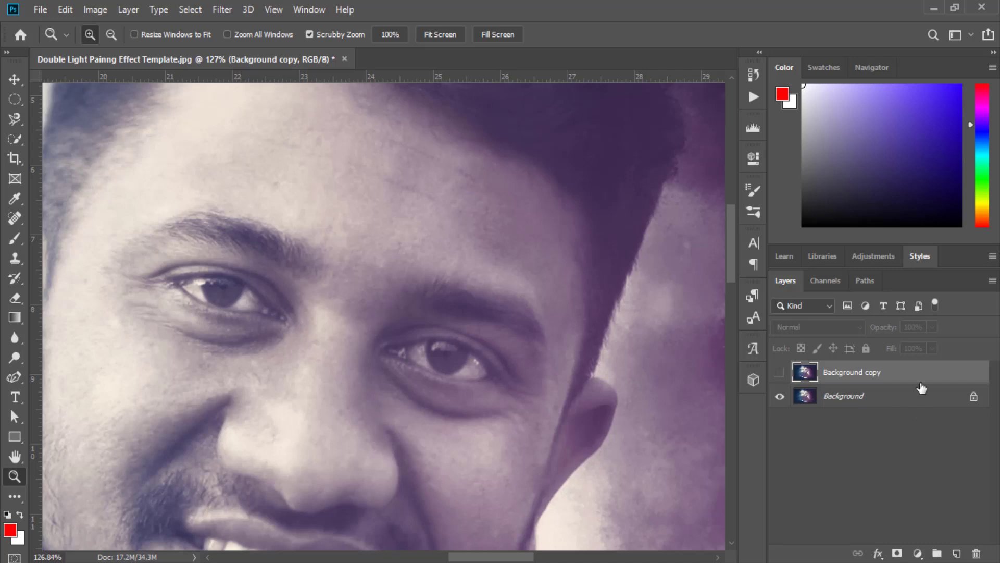
pyautogui.moveTo(933, 380); pyautogui.dragTo(977, 554)
pyautogui.moveTo(917, 373)
pyautogui.mouseDown()
pyautogui.moveTo(960, 523)
pyautogui.moveTo(957, 554)
pyautogui.mouseUp()
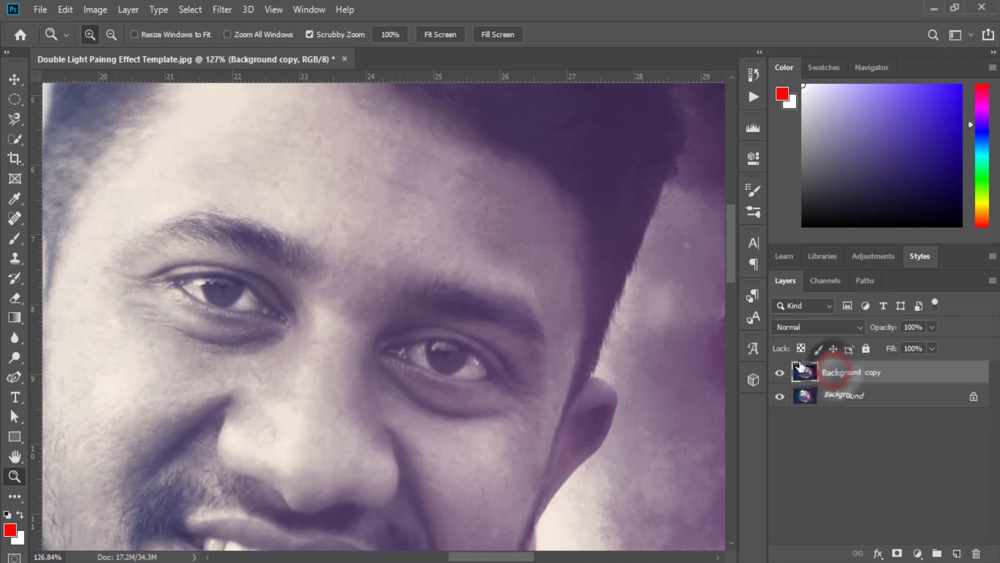
# - Open the Emboss filter and zoom its preview out to 13%, centred on the face
pyautogui.click(227, 9)
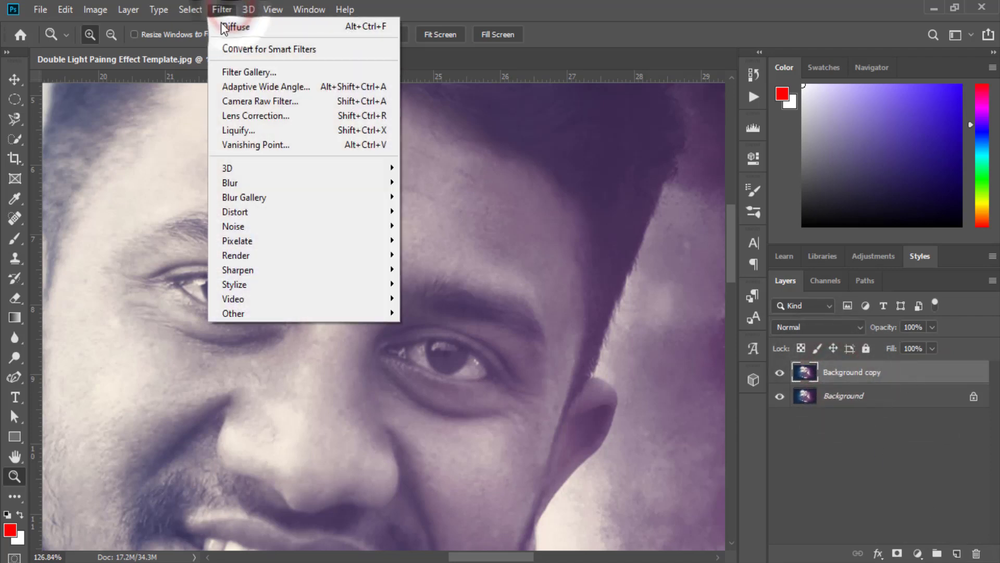
pyautogui.click(278, 283)
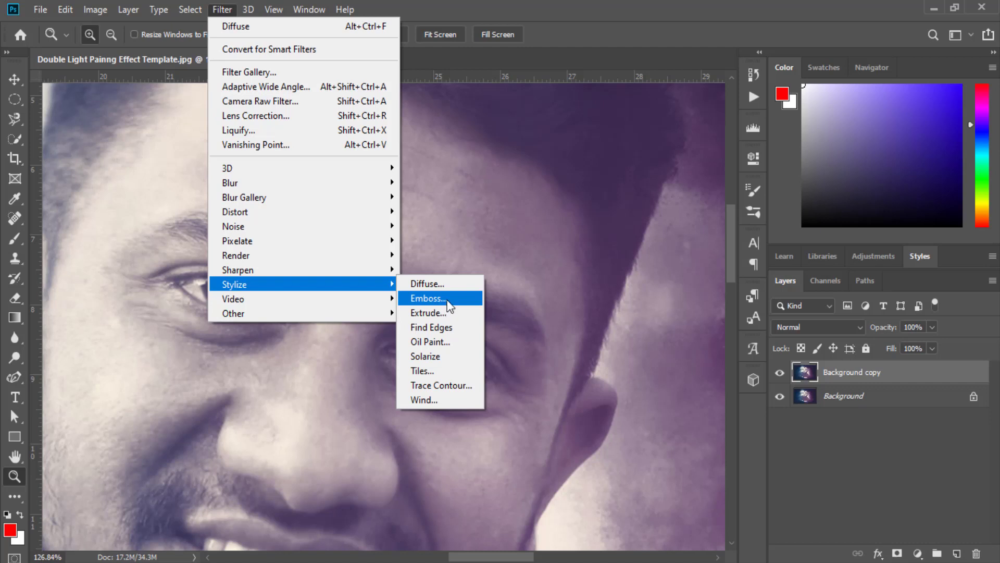
pyautogui.click(447, 301)
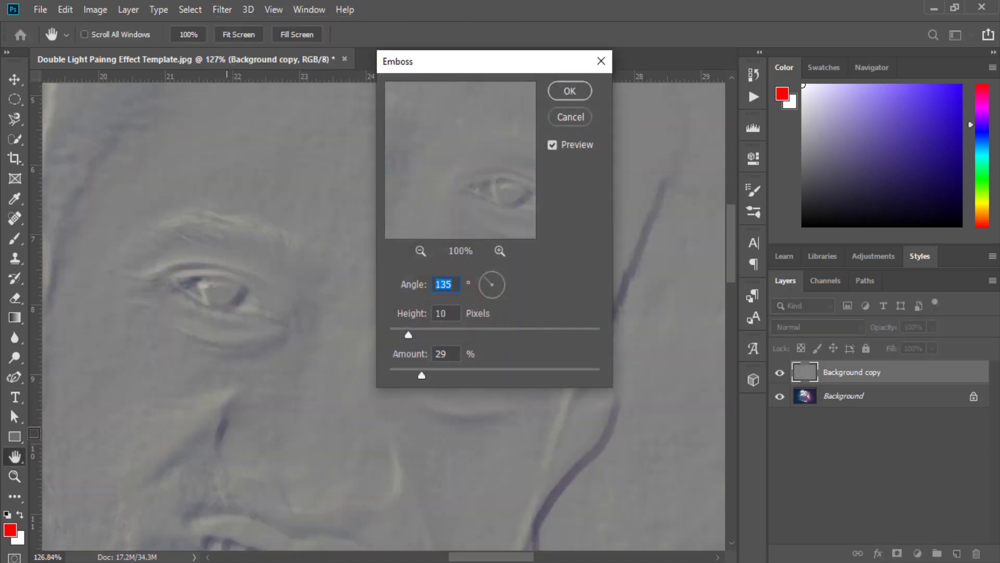
pyautogui.click(268, 458)
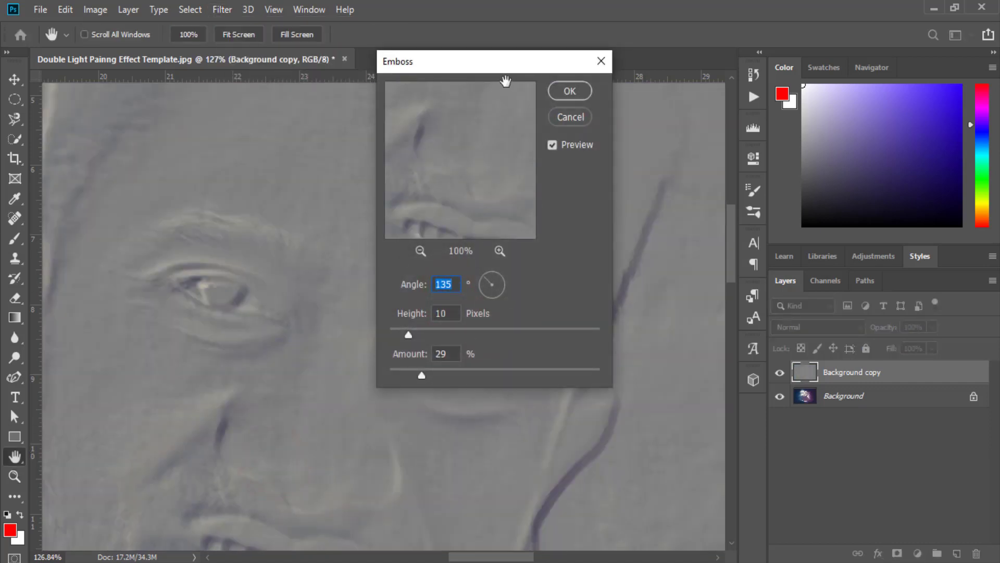
pyautogui.click(419, 251)
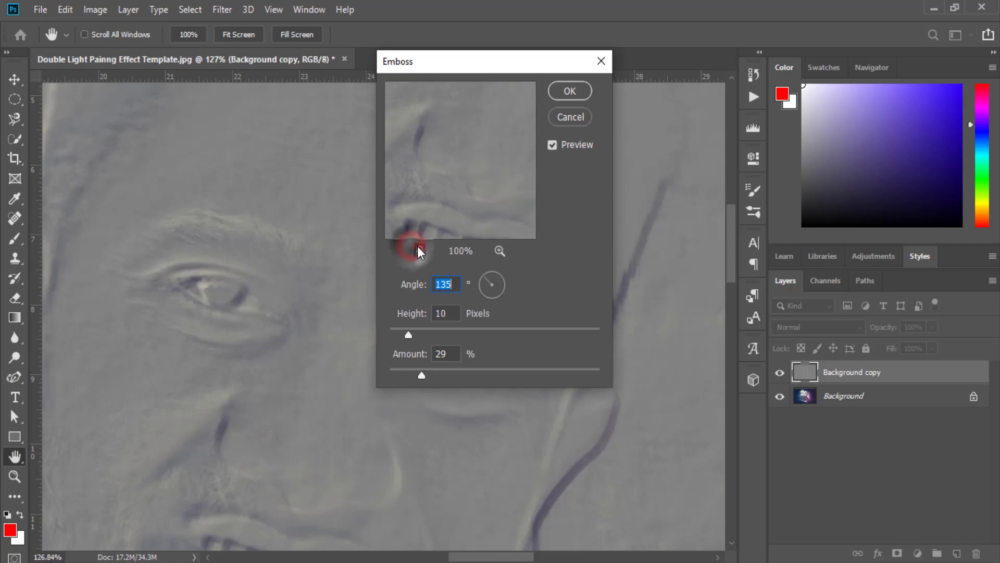
pyautogui.click(419, 250)
pyautogui.click(420, 250)
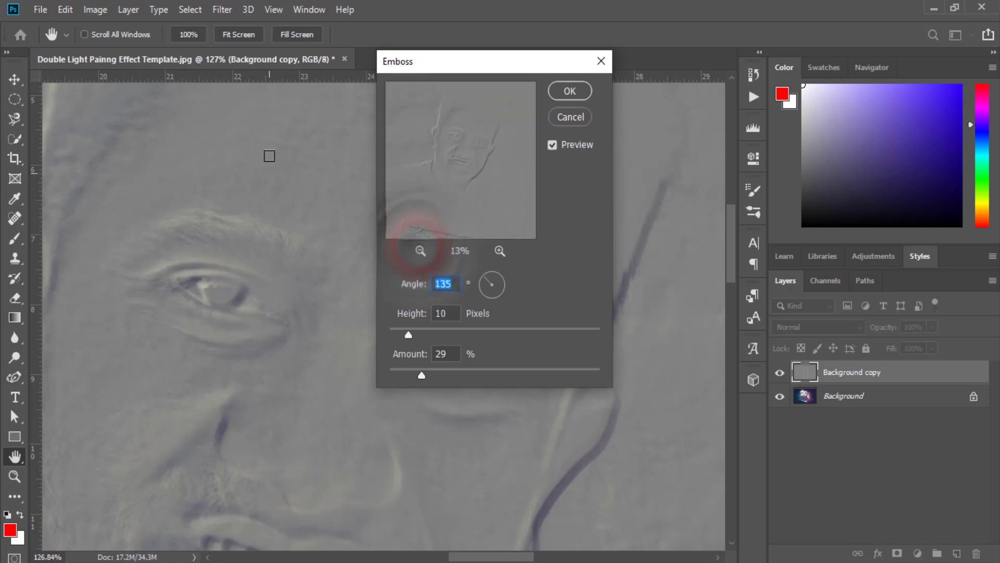
pyautogui.moveTo(441, 187); pyautogui.dragTo(439, 141)
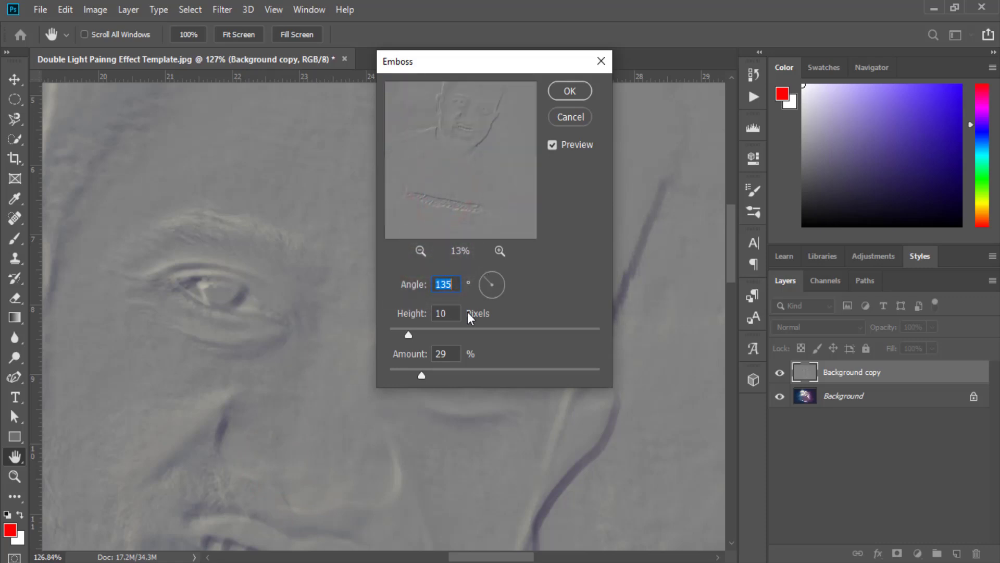
# - Apply Emboss at 135° with Height 11 pixels and Amount 9%
pyautogui.moveTo(410, 333); pyautogui.dragTo(446, 334)
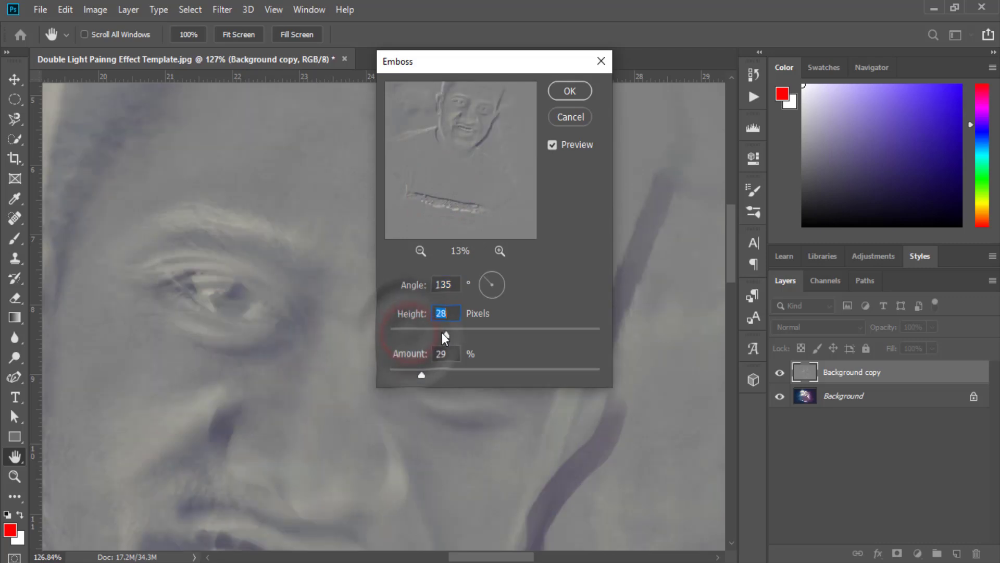
pyautogui.moveTo(418, 374)
pyautogui.mouseDown()
pyautogui.moveTo(540, 371)
pyautogui.moveTo(402, 377)
pyautogui.mouseUp()
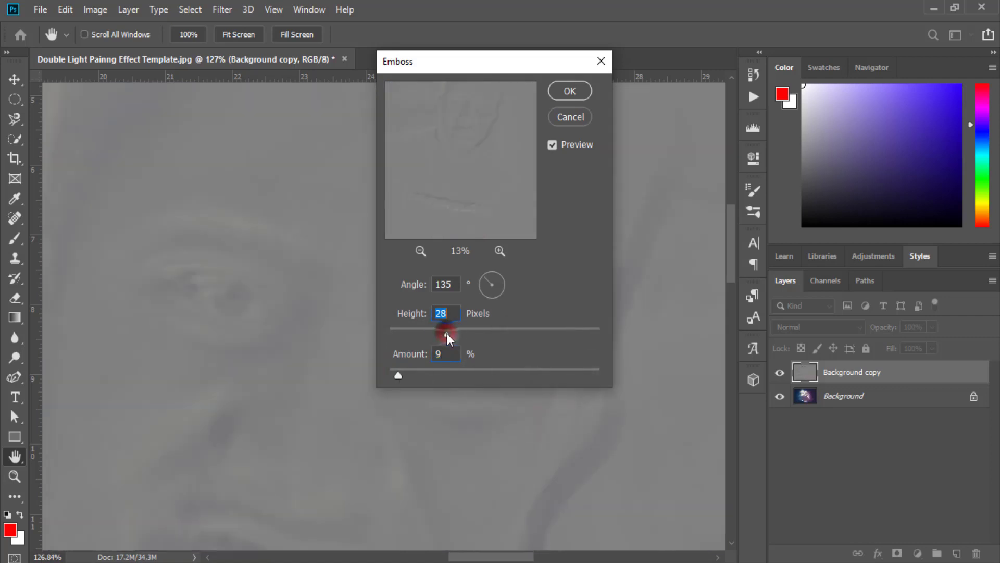
pyautogui.moveTo(446, 333); pyautogui.dragTo(405, 335)
pyautogui.click(569, 92)
# - Compare the embossed layer with the original and check blend modes, keeping Normal
pyautogui.press('z')
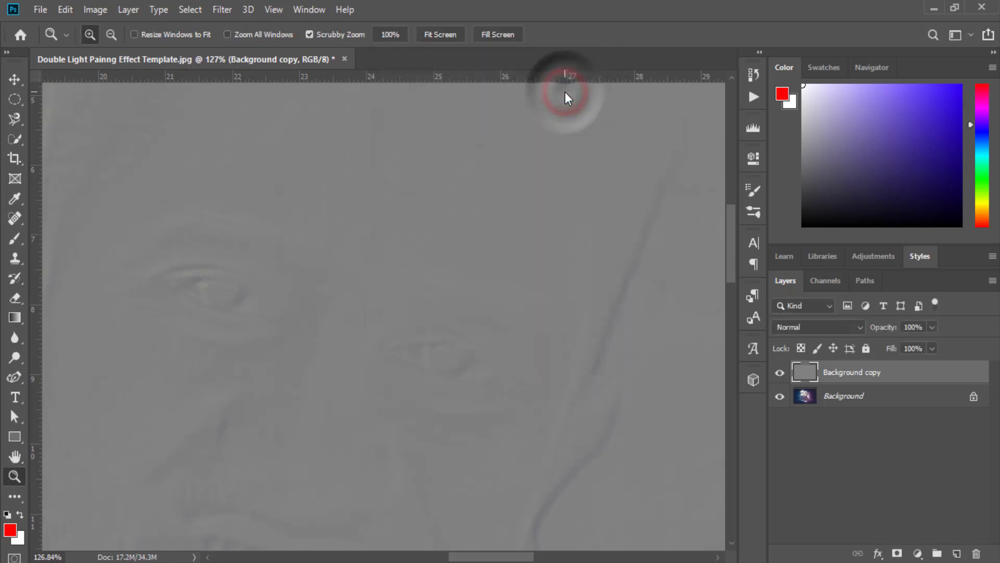
pyautogui.click(780, 371)
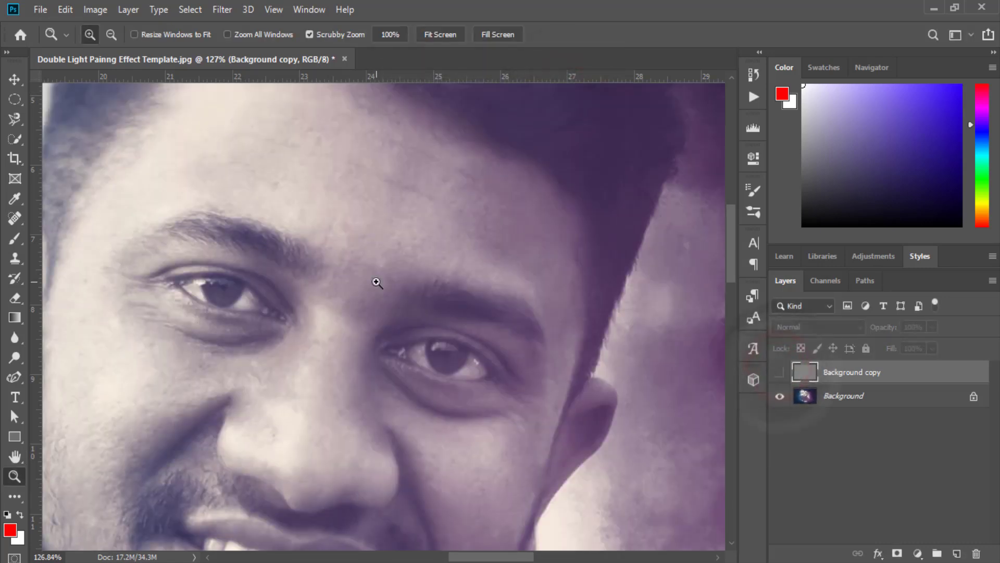
pyautogui.click(780, 372)
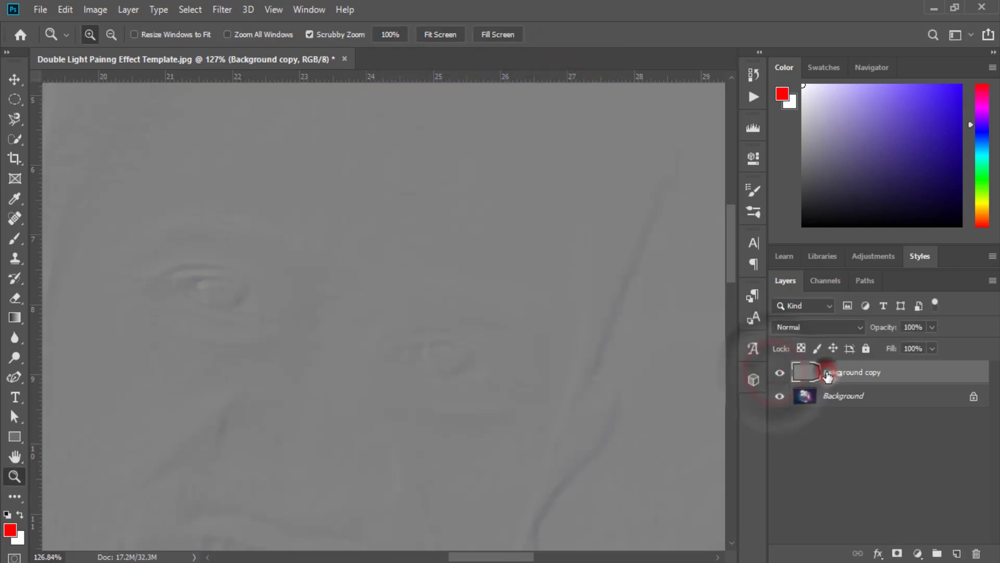
pyautogui.click(854, 329)
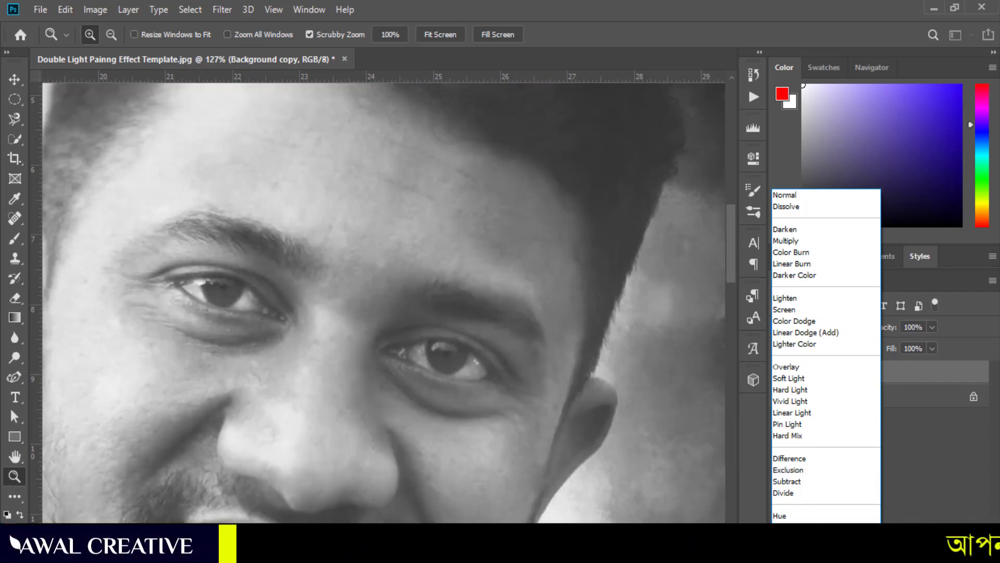
pyautogui.click(903, 367)
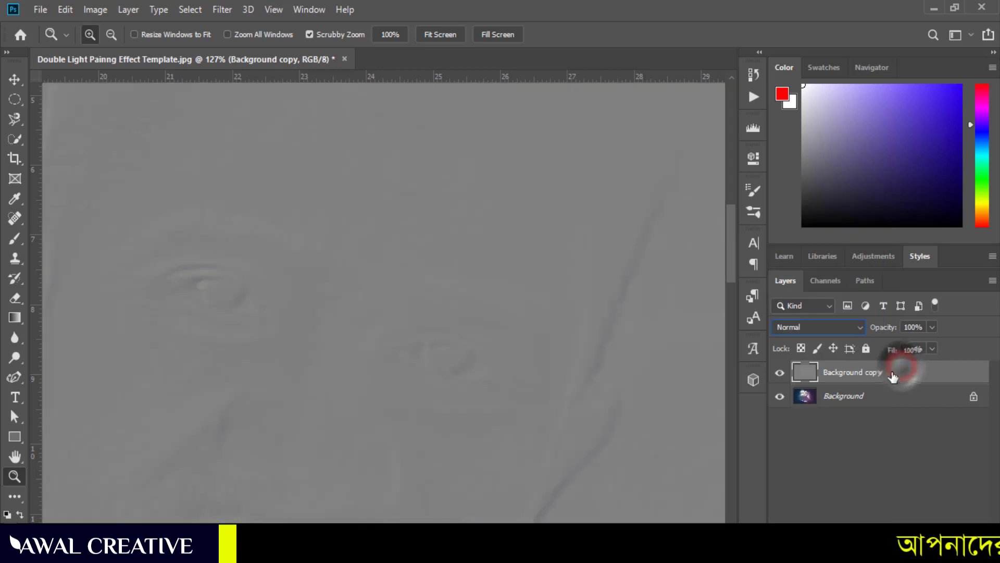
# - Delete the embossed copy and duplicate Background with Ctrl+J
pyautogui.press('Delete')
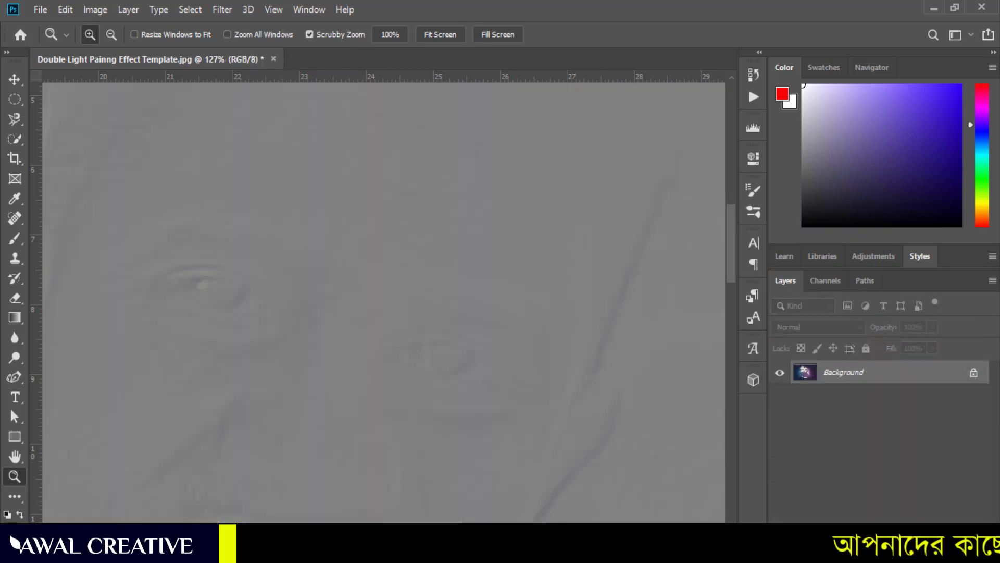
pyautogui.click(905, 368)
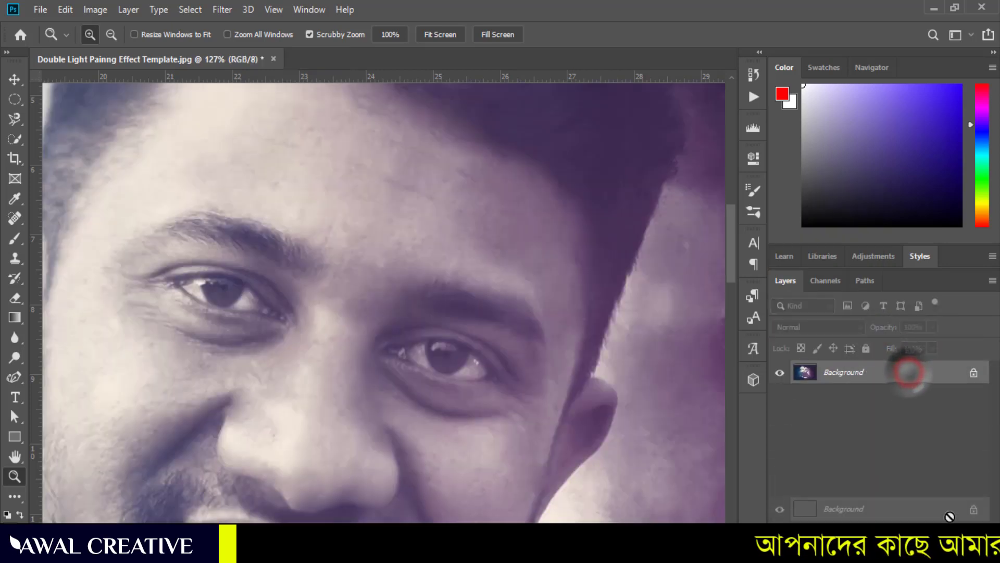
pyautogui.hotkey('ctrl', 'j')
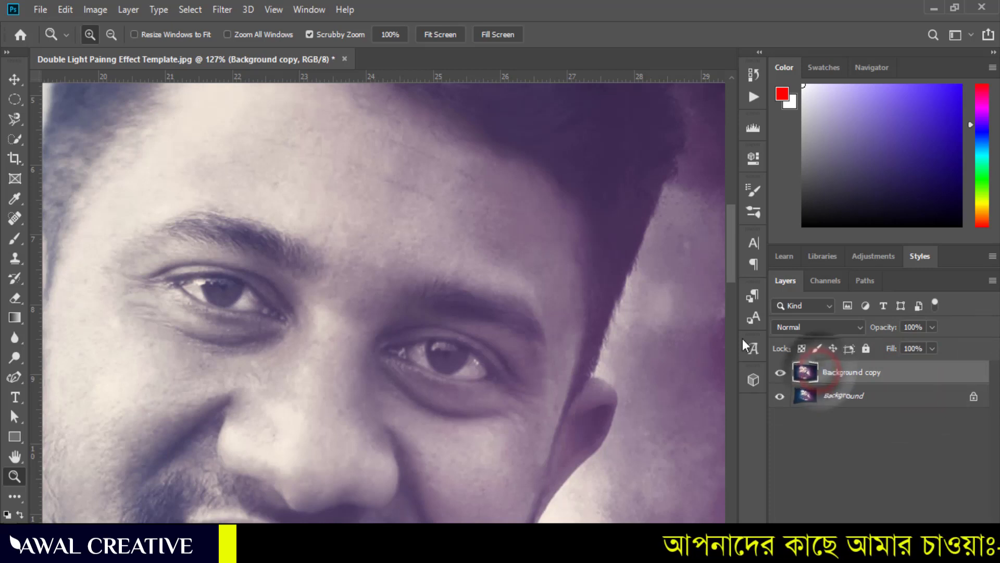
# - Fit the whole image in the window and select the Background copy layer
pyautogui.click(224, 9)
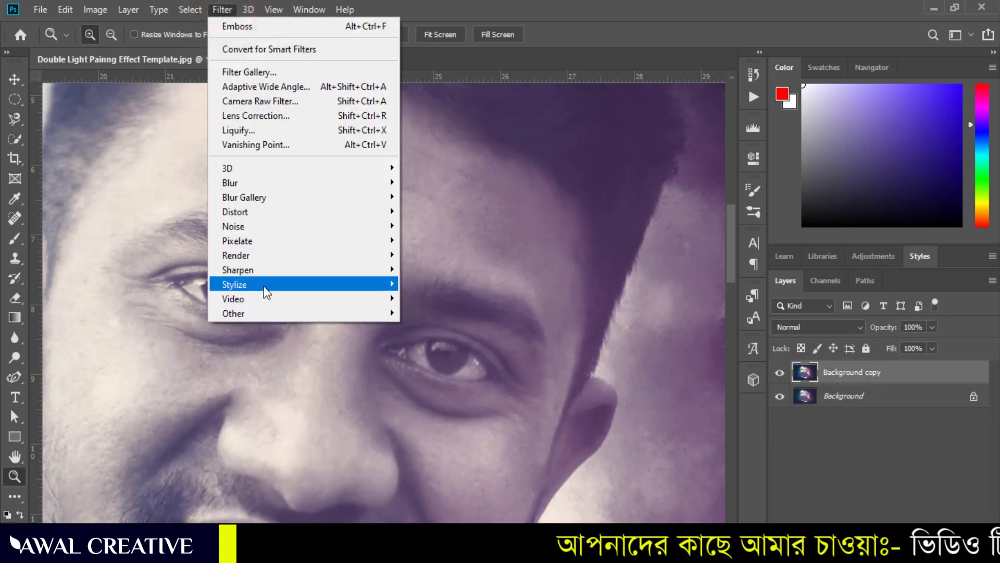
pyautogui.click(264, 285)
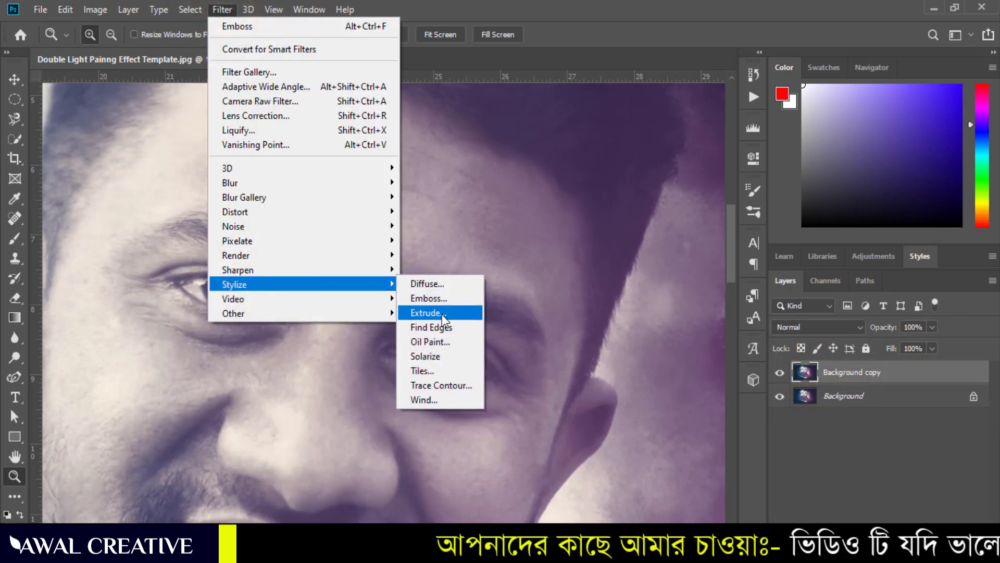
pyautogui.click(851, 445)
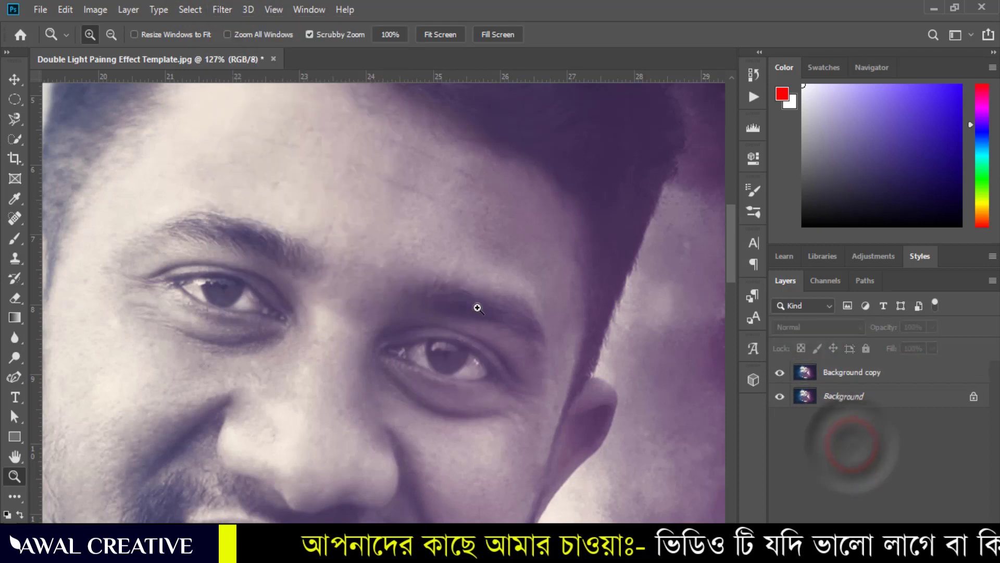
pyautogui.hotkey('ctrl', '0')
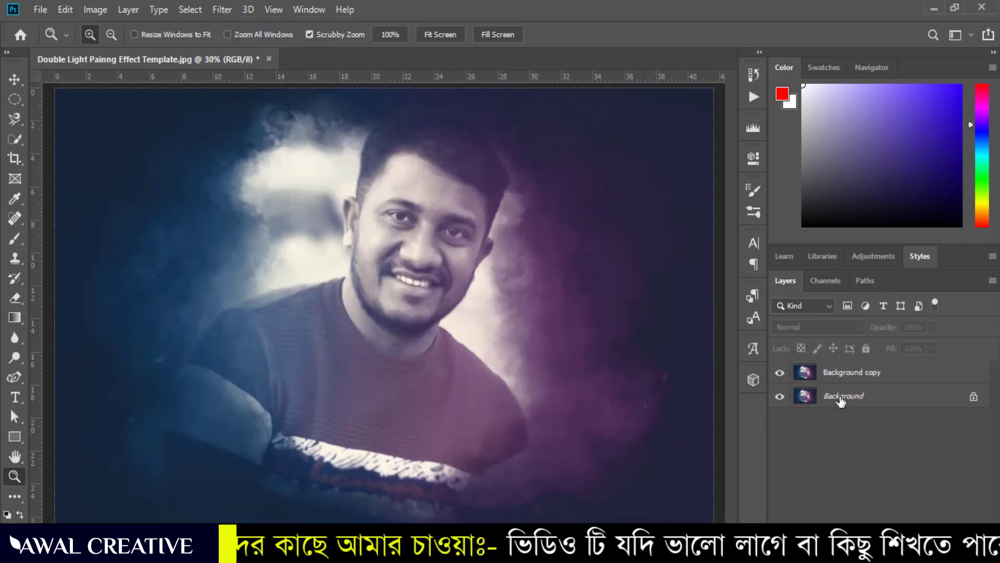
pyautogui.click(887, 374)
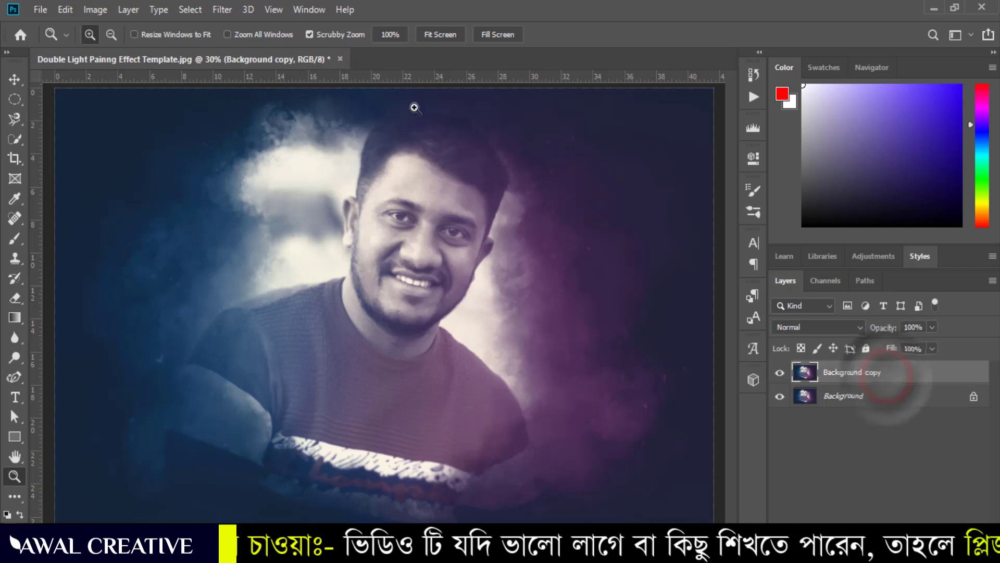
# - Apply Extrude as 15-pixel Blocks, depth 15 Random, with Solid Front Faces off
pyautogui.click(222, 10)
pyautogui.click(307, 271)
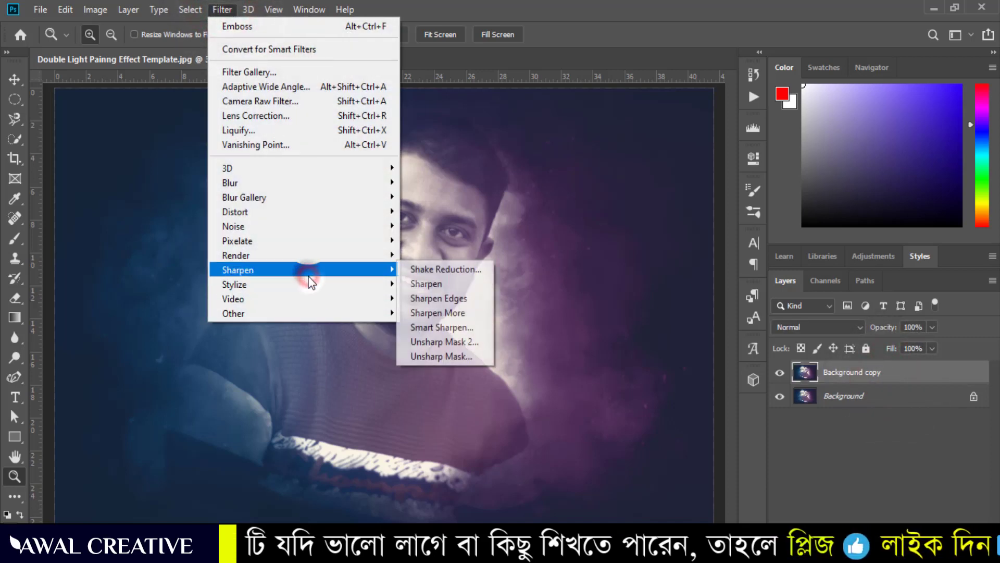
pyautogui.moveTo(305, 284)
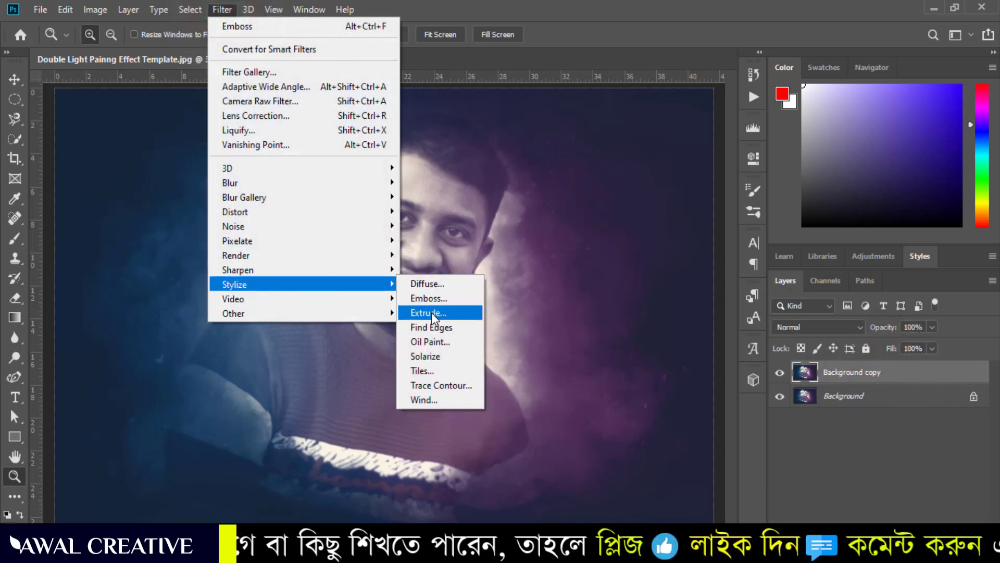
pyautogui.click(433, 313)
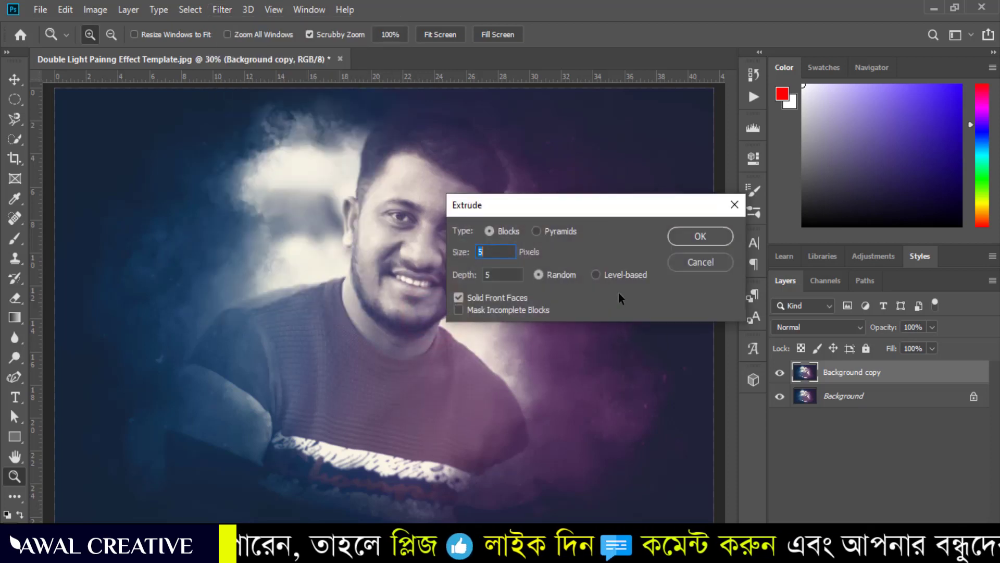
pyautogui.moveTo(582, 204); pyautogui.dragTo(625, 222)
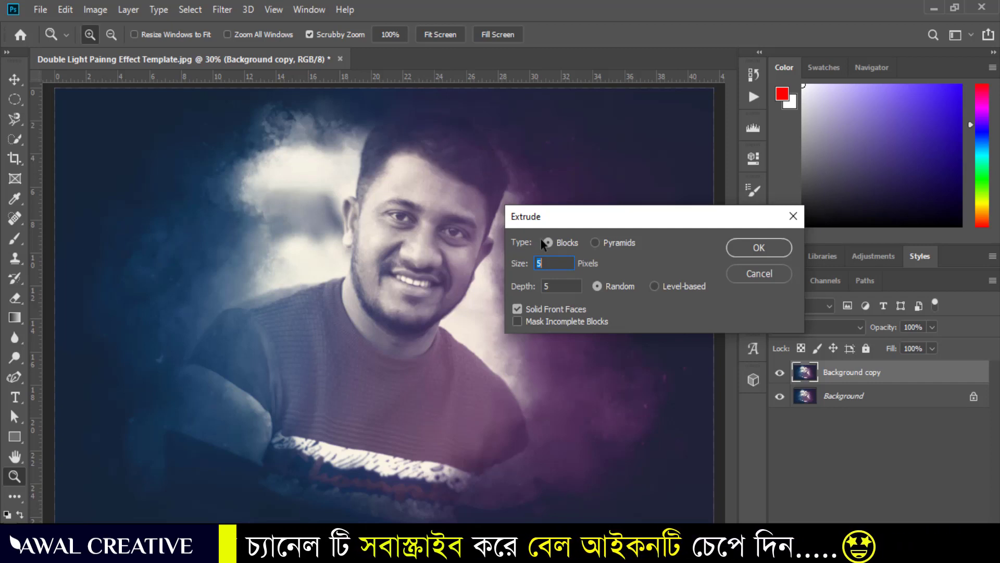
pyautogui.write('15')
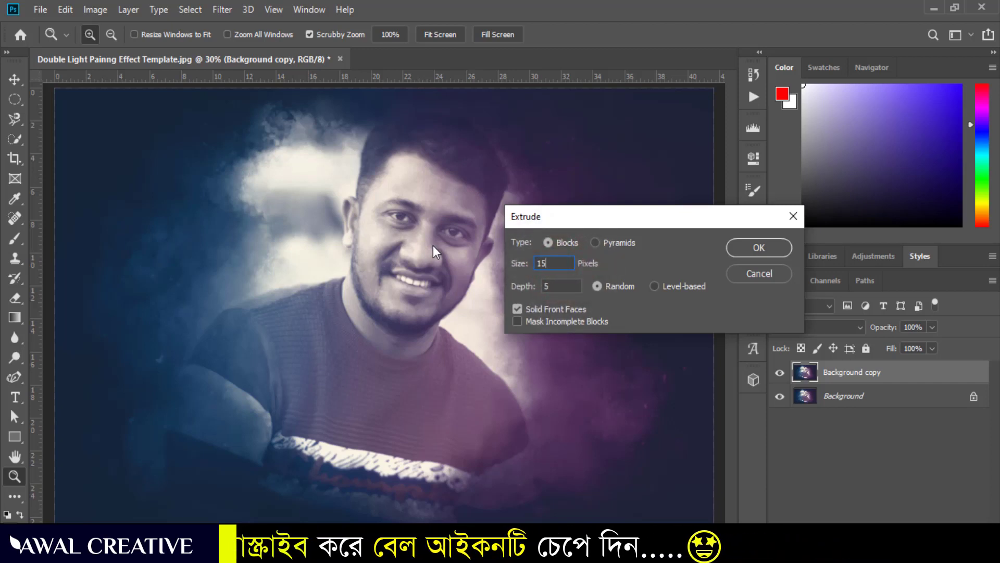
pyautogui.doubleClick(556, 286)
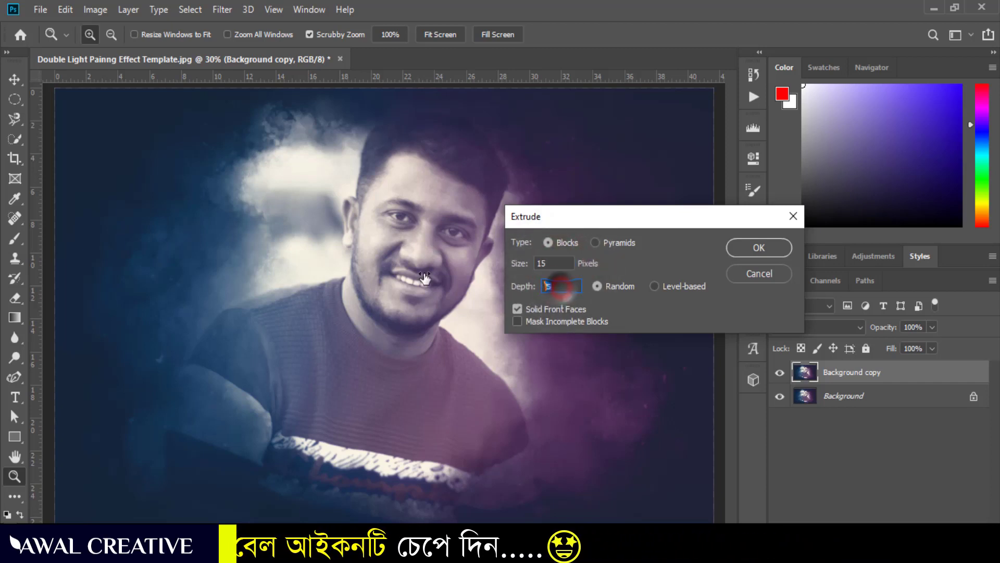
pyautogui.write('15')
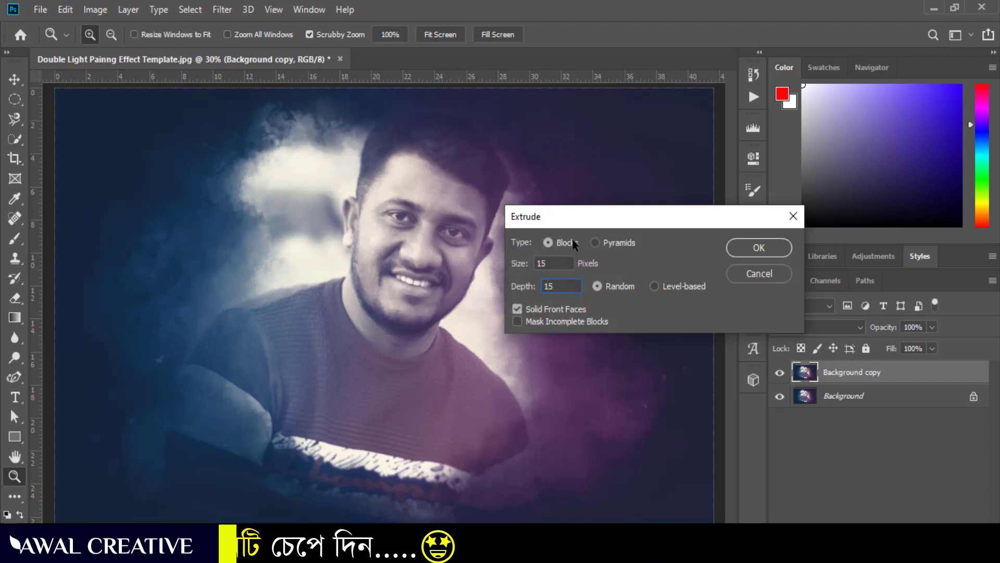
pyautogui.click(564, 243)
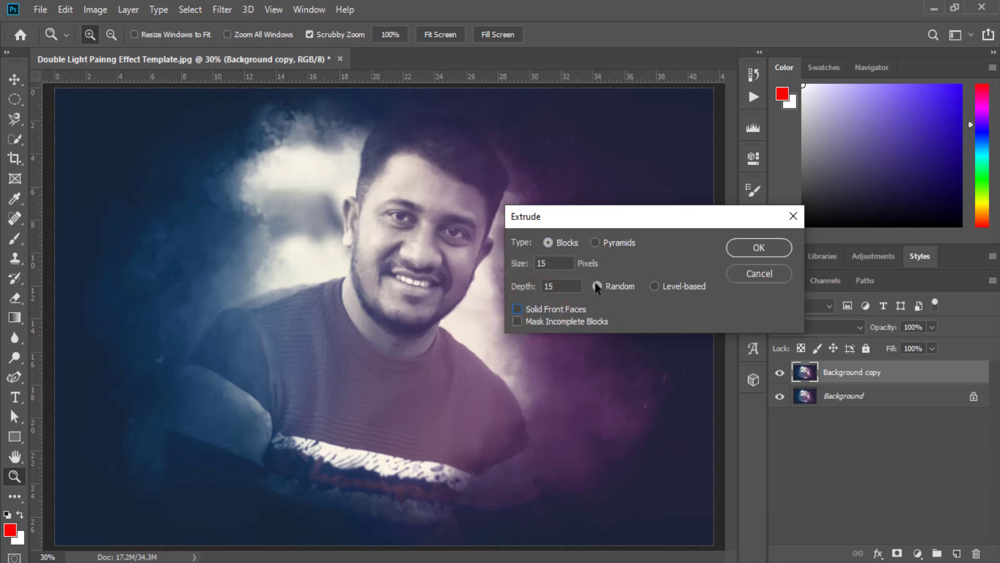
pyautogui.doubleClick(557, 287)
pyautogui.click(752, 248)
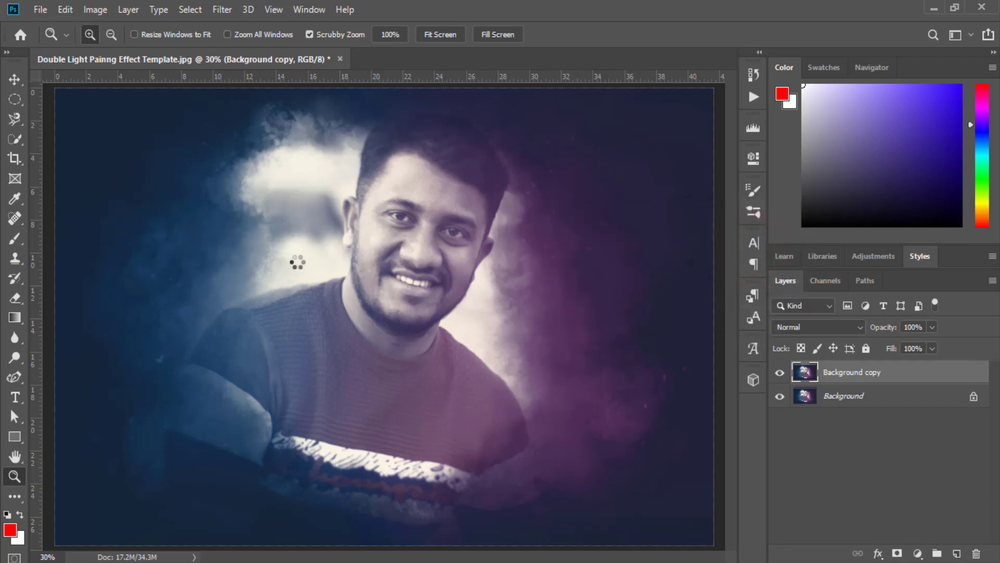
# - Zoom in and out to inspect the extruded 3D blocks across the face
pyautogui.moveTo(276, 151)
pyautogui.mouseDown()
pyautogui.moveTo(403, 290)
pyautogui.moveTo(390, 315)
pyautogui.mouseUp()
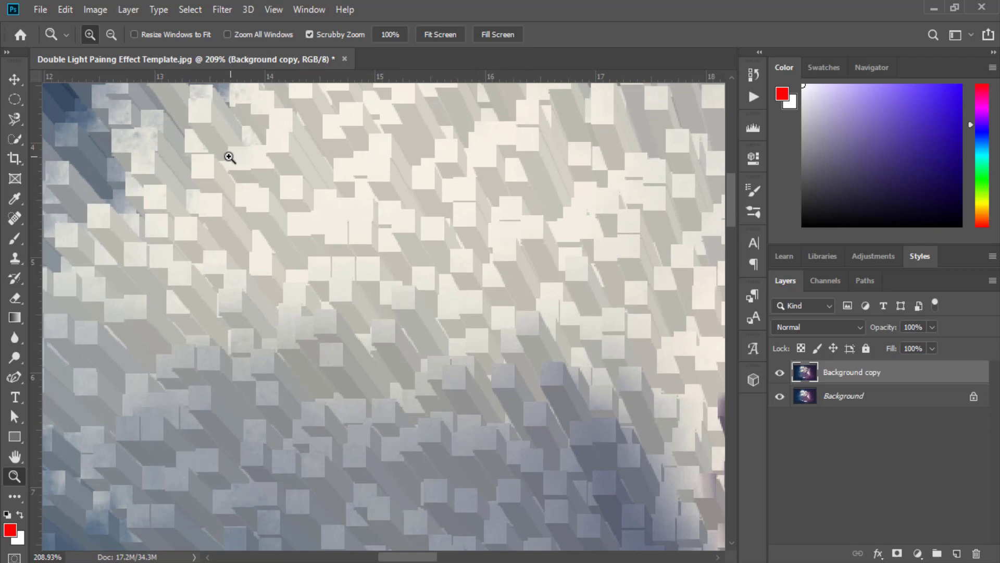
pyautogui.moveTo(228, 156)
pyautogui.mouseDown()
pyautogui.moveTo(324, 240)
pyautogui.moveTo(211, 189)
pyautogui.moveTo(373, 286)
pyautogui.mouseUp()
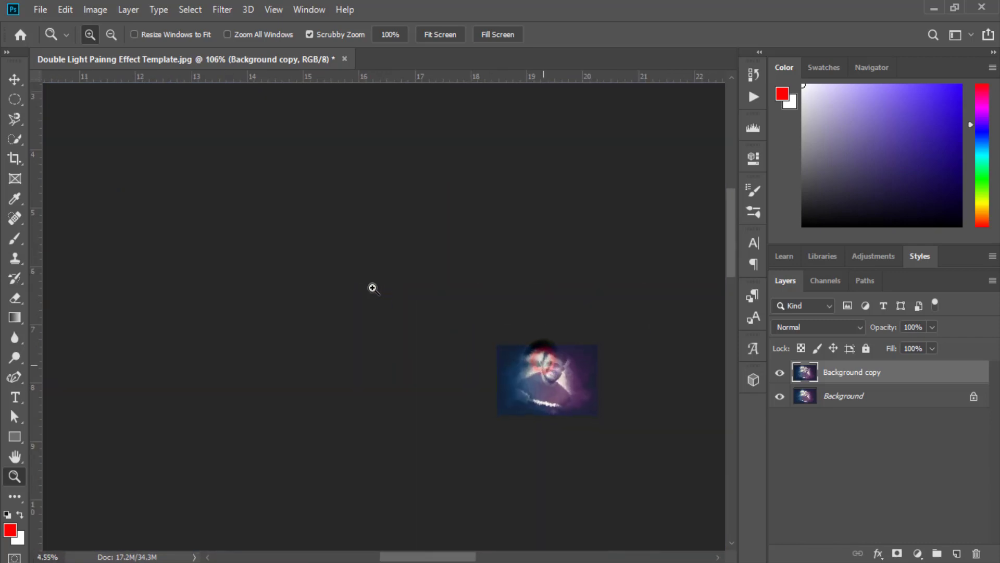
pyautogui.moveTo(535, 358); pyautogui.dragTo(465, 340)
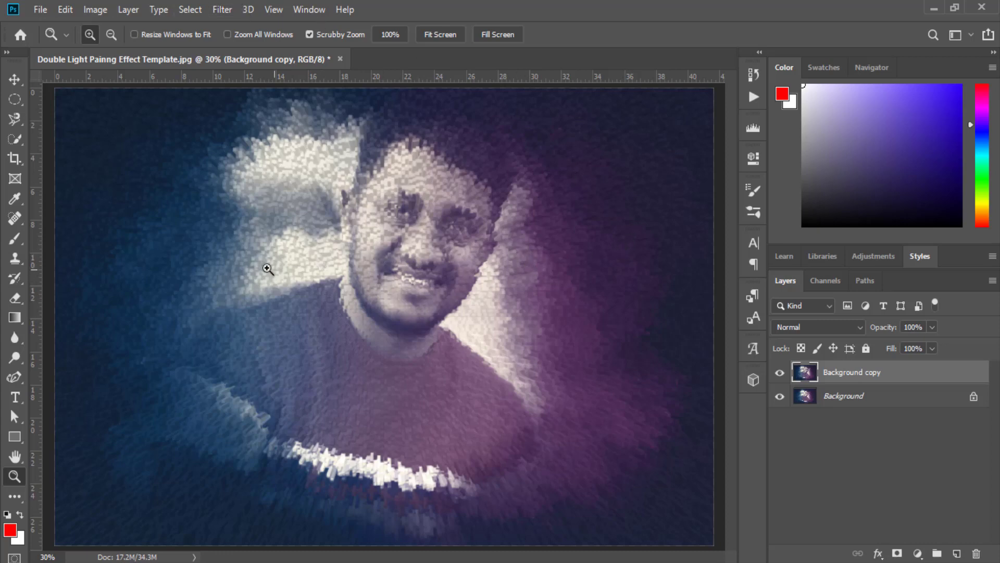
pyautogui.moveTo(419, 225); pyautogui.dragTo(435, 249)
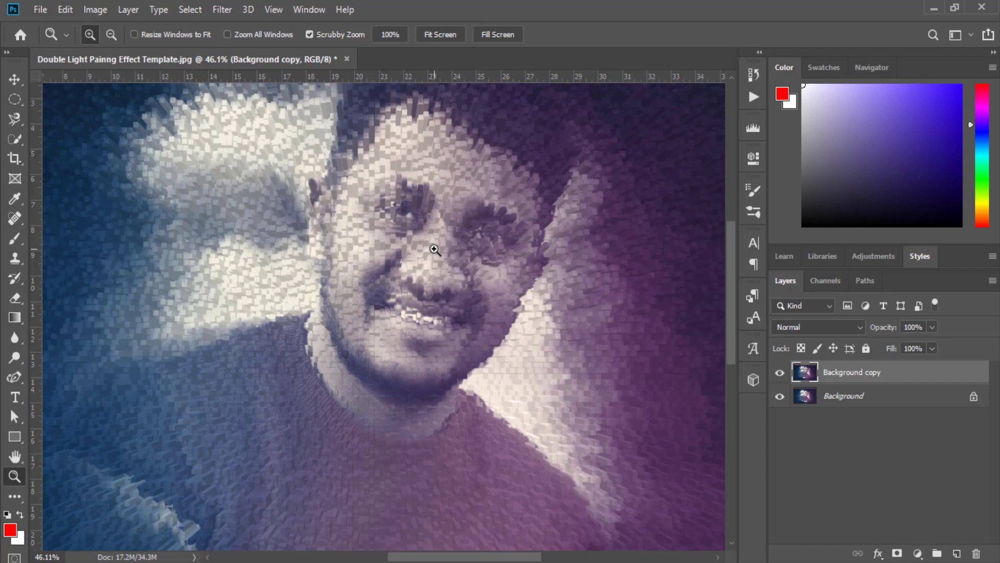
# - Undo the previous extrude and reapply Stylize > Extrude with 30-pixel blocks
pyautogui.hotkey('ctrl', 'z')
pyautogui.click(228, 10)
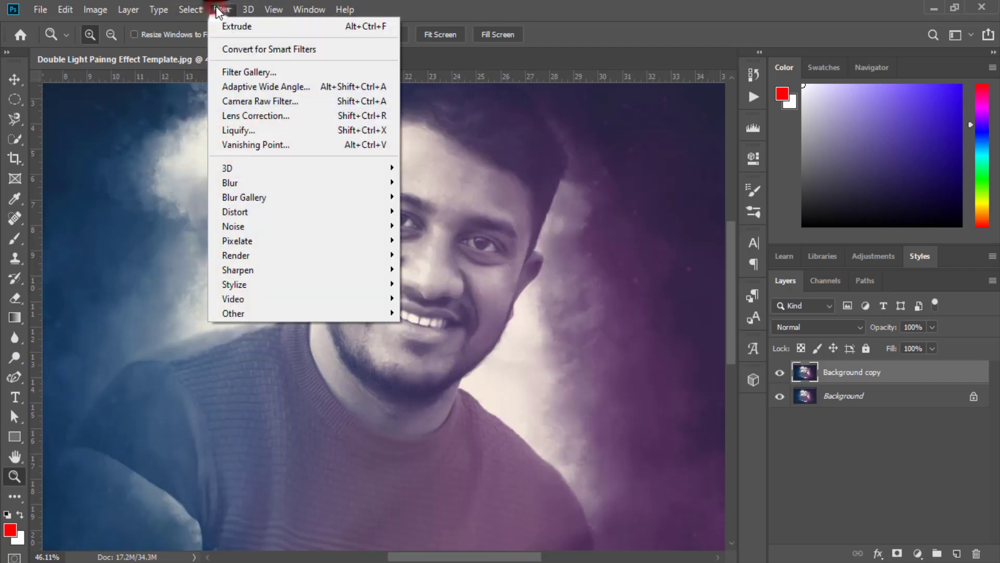
pyautogui.click(288, 284)
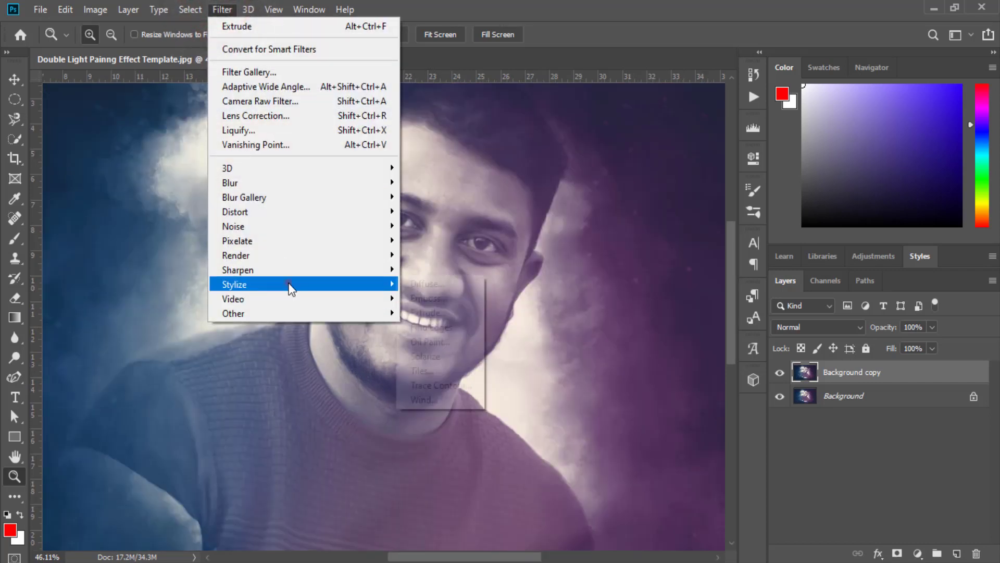
pyautogui.click(454, 314)
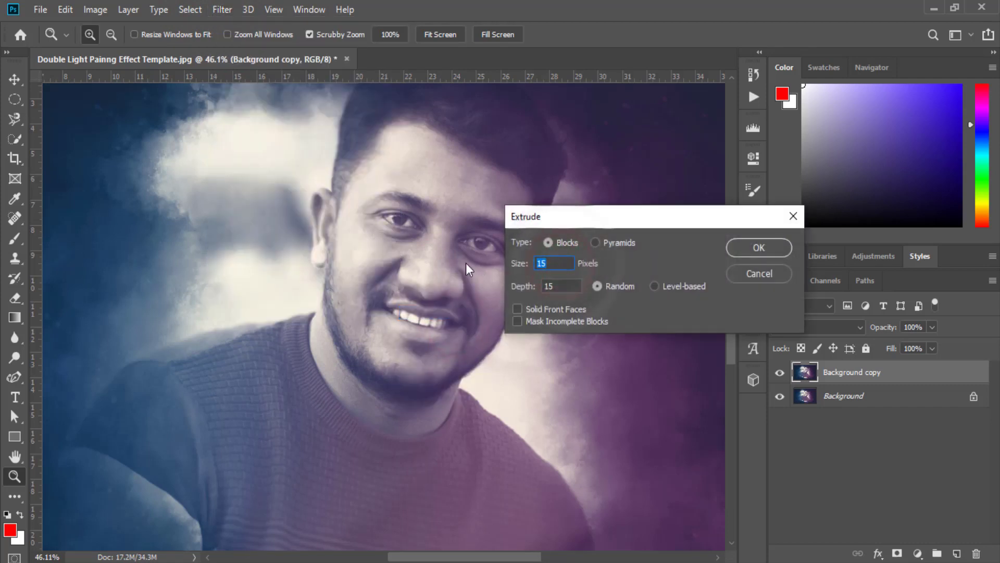
pyautogui.write('30')
pyautogui.click(764, 246)
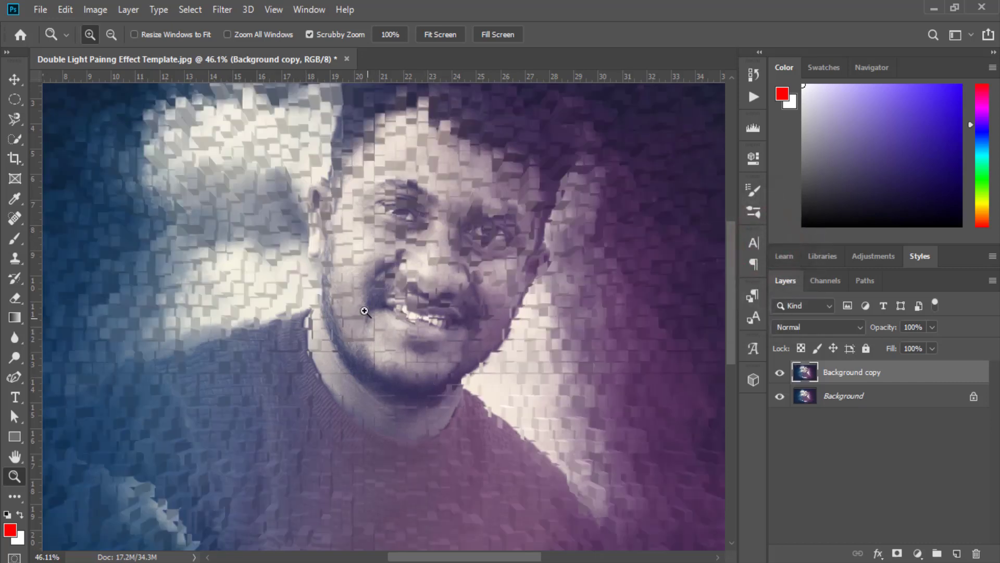
# - Inspect the 30-pixel extrude close up, fit the image, then undo it
pyautogui.moveTo(364, 311); pyautogui.dragTo(399, 350)
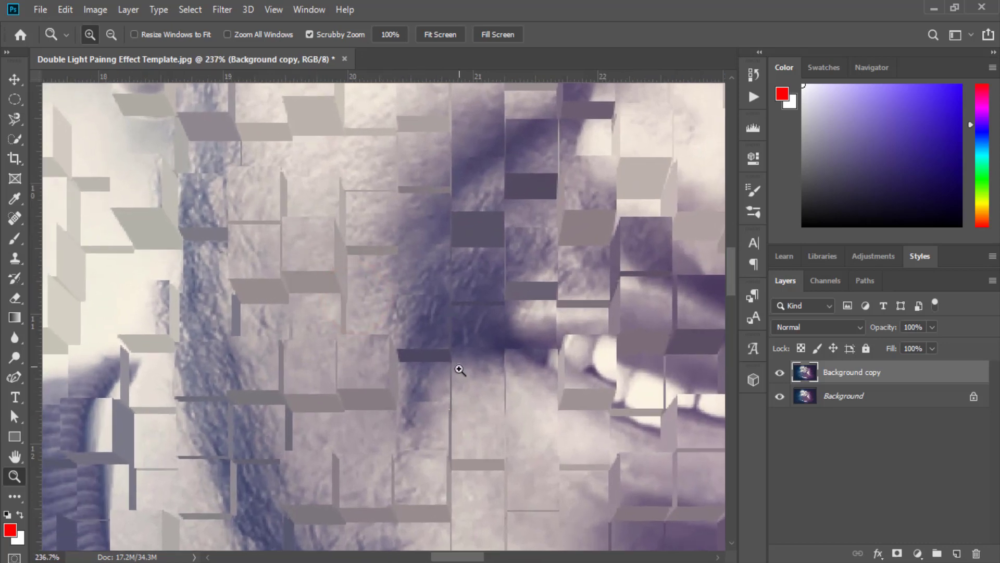
pyautogui.hotkey('ctrl', '0')
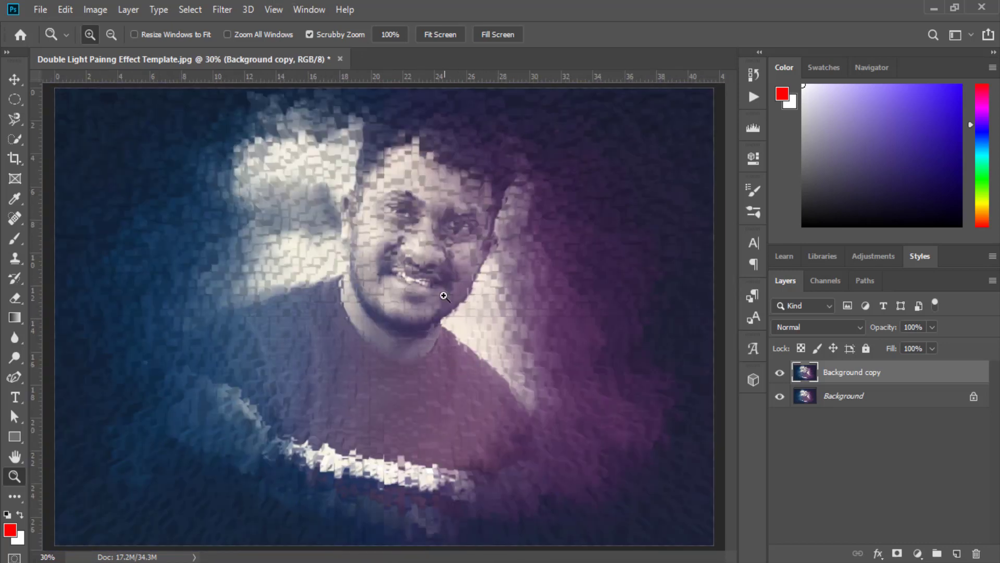
pyautogui.hotkey('ctrl', 'z')
# - Apply a Pyramids Extrude (size 30, depth 15) with incomplete blocks masked, then inspect it
pyautogui.click(221, 10)
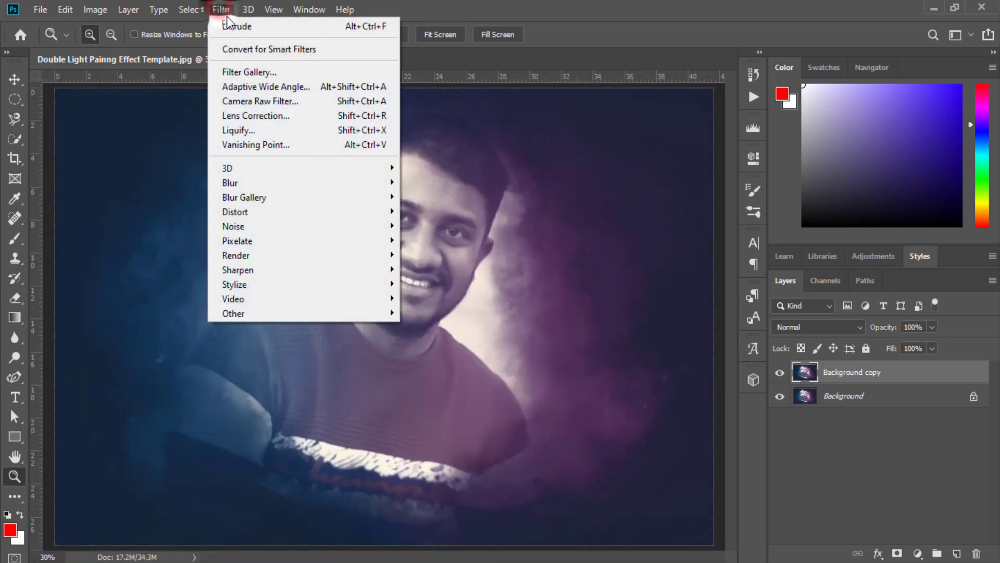
pyautogui.click(311, 285)
pyautogui.click(432, 315)
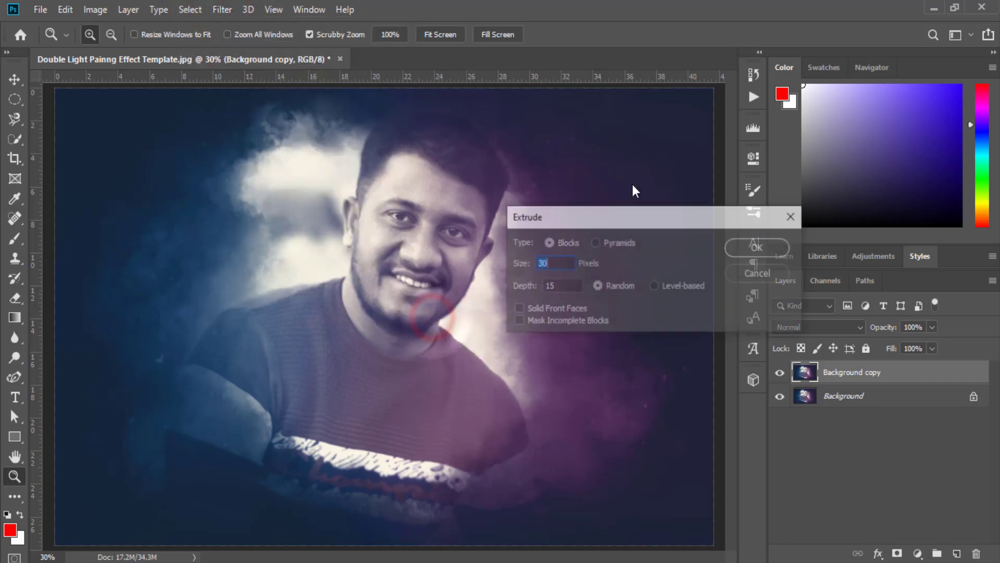
pyautogui.click(595, 243)
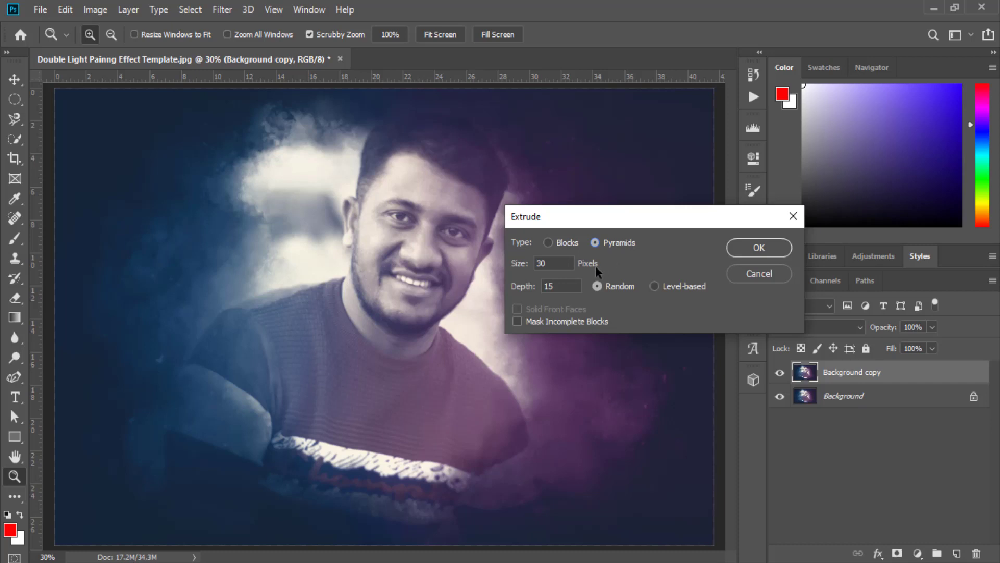
pyautogui.click(567, 321)
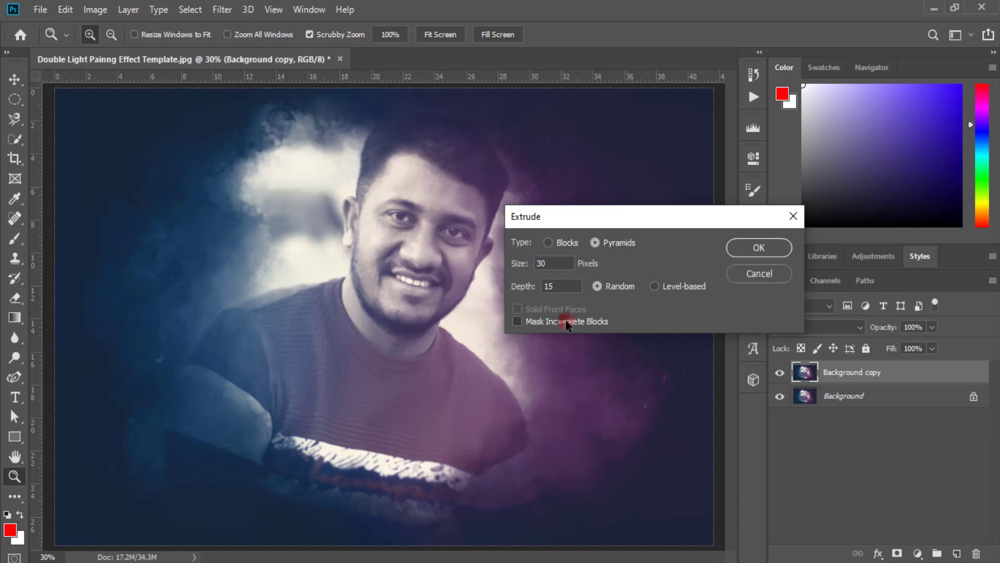
pyautogui.click(746, 252)
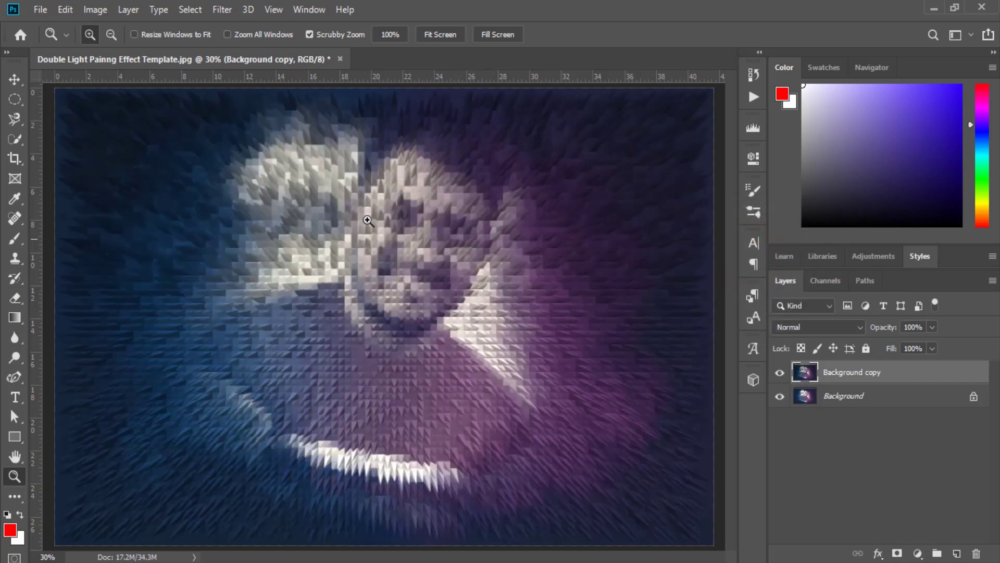
pyautogui.moveTo(342, 340)
pyautogui.mouseDown()
pyautogui.moveTo(505, 454)
pyautogui.moveTo(194, 219)
pyautogui.mouseUp()
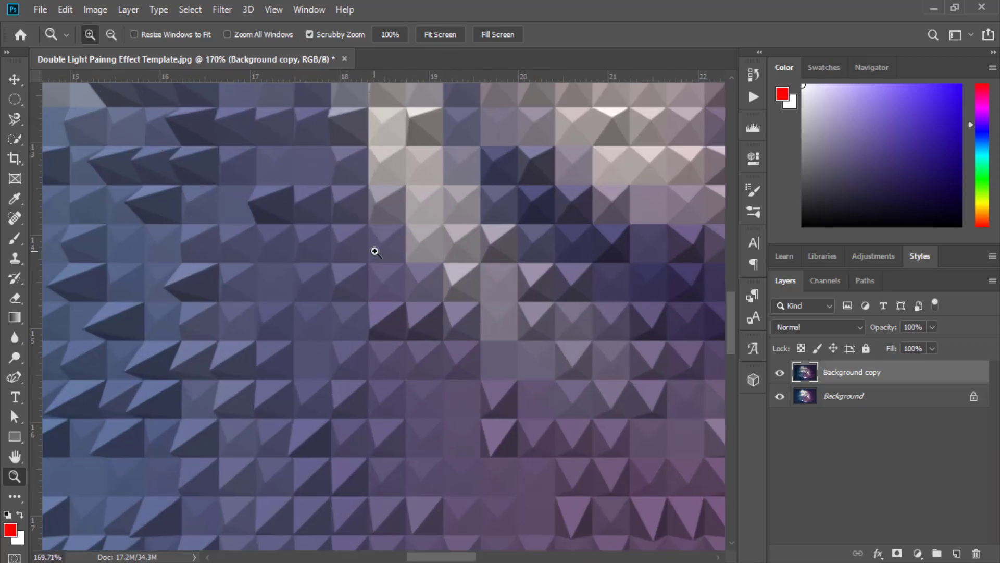
pyautogui.hotkey('ctrl', '0')
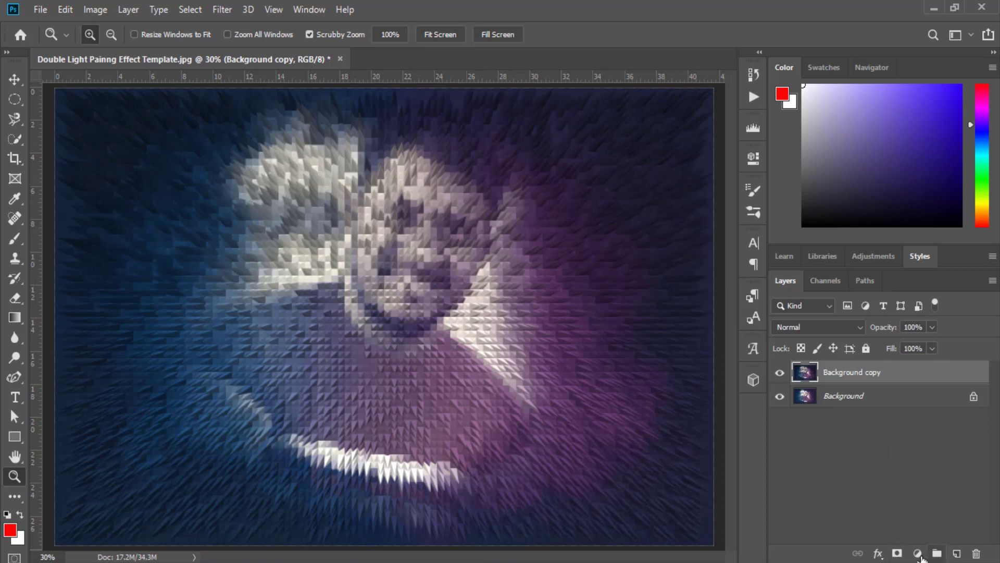
# - Add a Gradient Fill layer using the Orange, Yellow, Orange preset, Linear at 90°
pyautogui.click(919, 556)
pyautogui.click(945, 295)
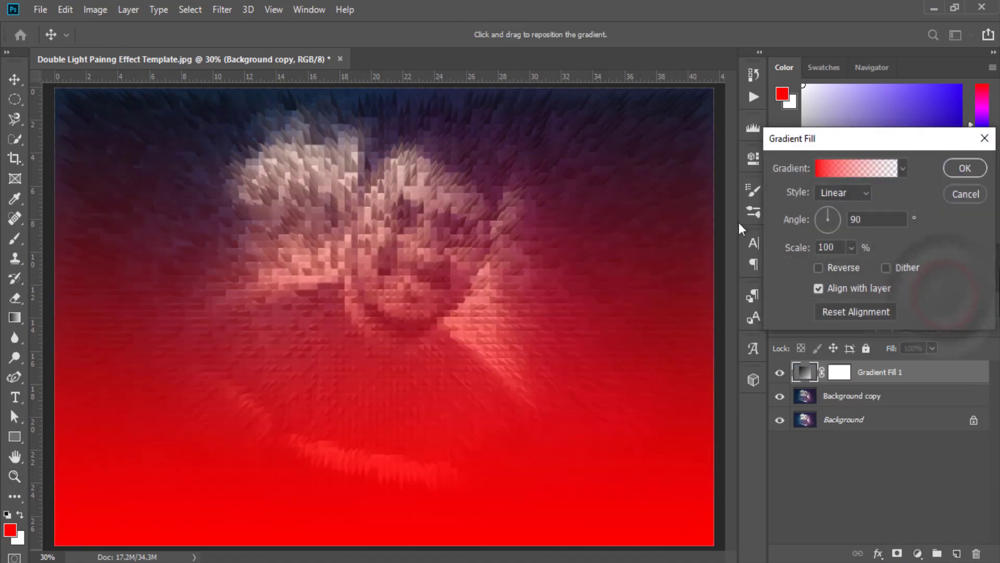
pyautogui.click(846, 170)
pyautogui.click(807, 208)
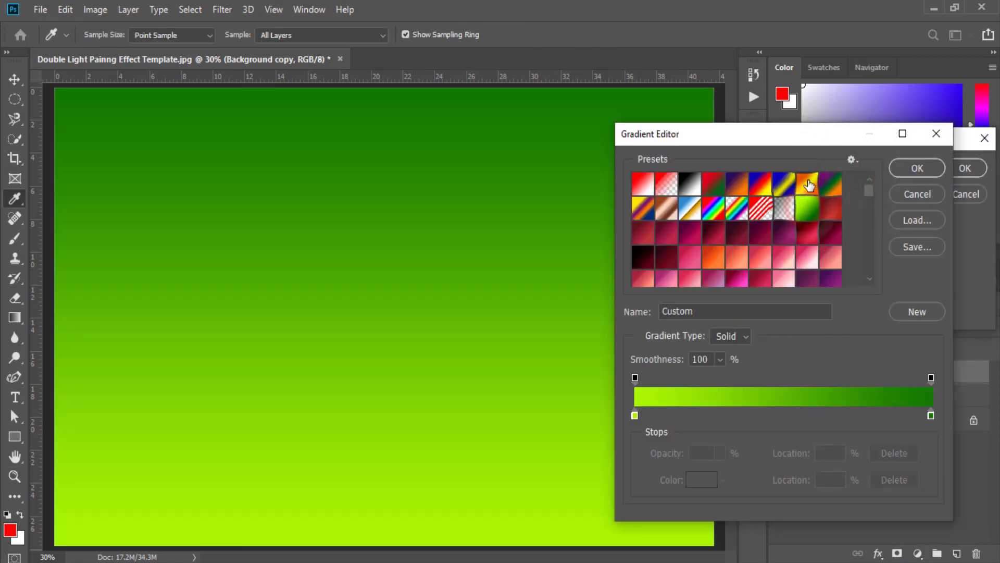
pyautogui.click(808, 183)
pyautogui.click(928, 170)
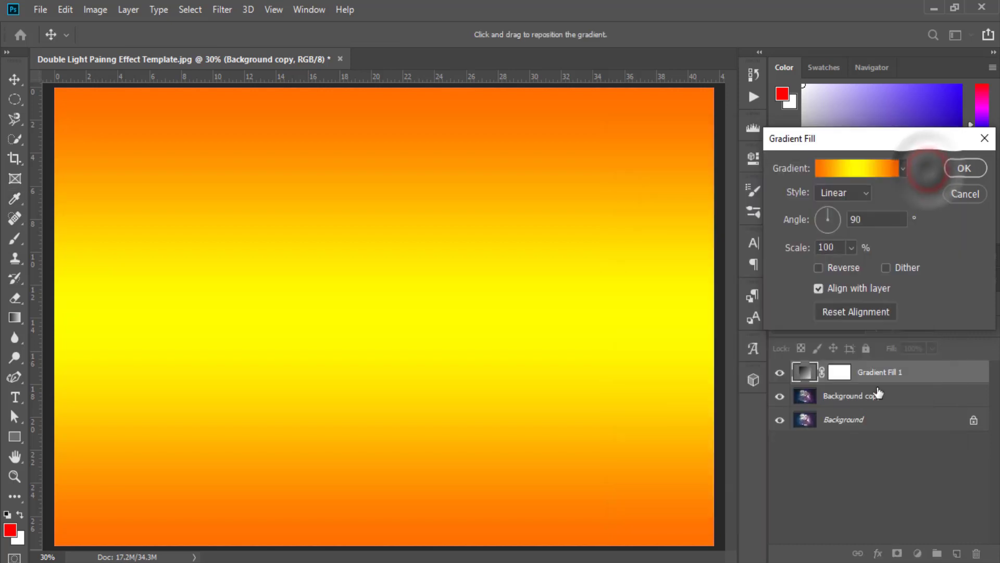
# - Give Gradient Fill 1 a pyramid Extrude smart filter, inspect it, then delete that layer
pyautogui.click(964, 167)
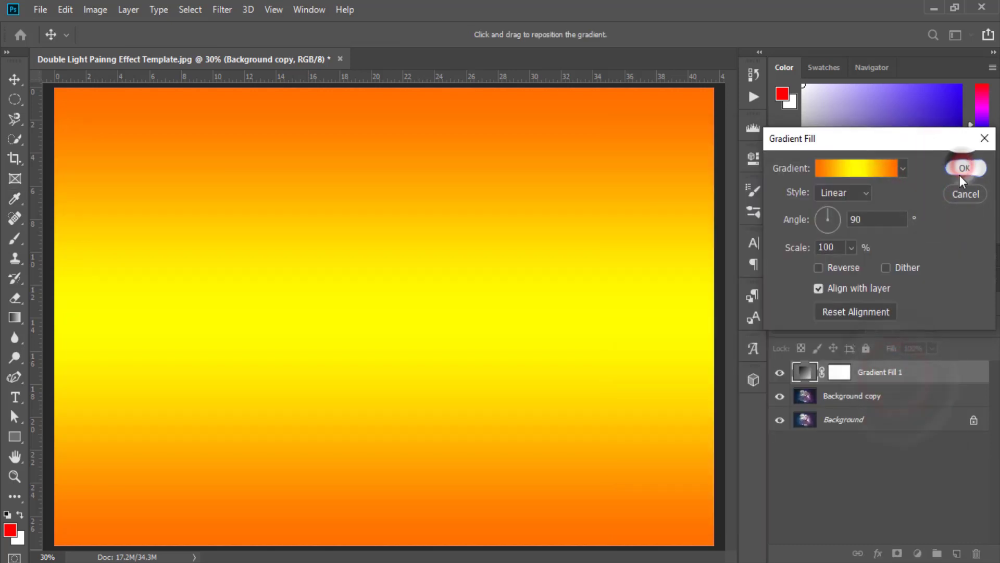
pyautogui.press('z')
pyautogui.click(224, 8)
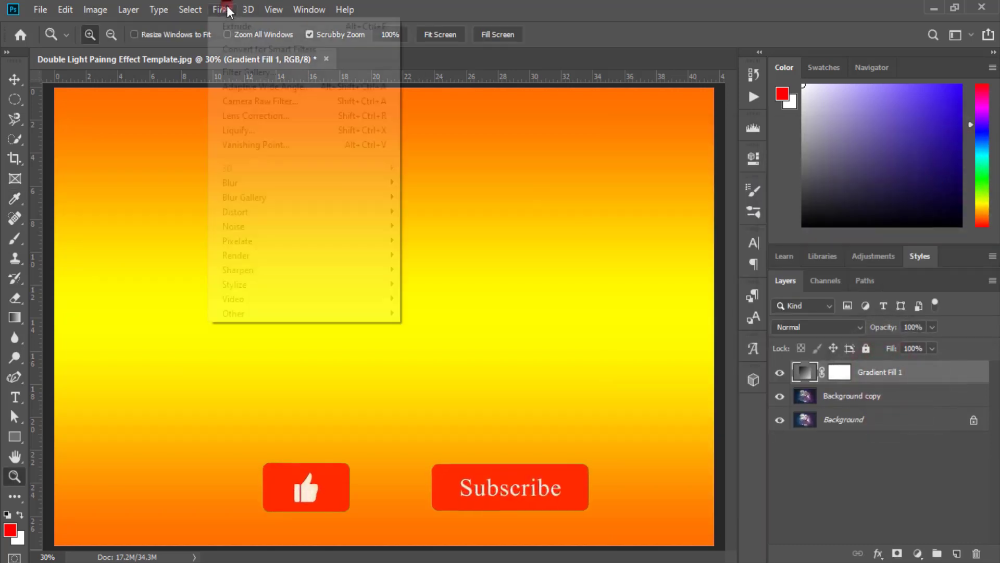
pyautogui.click(286, 284)
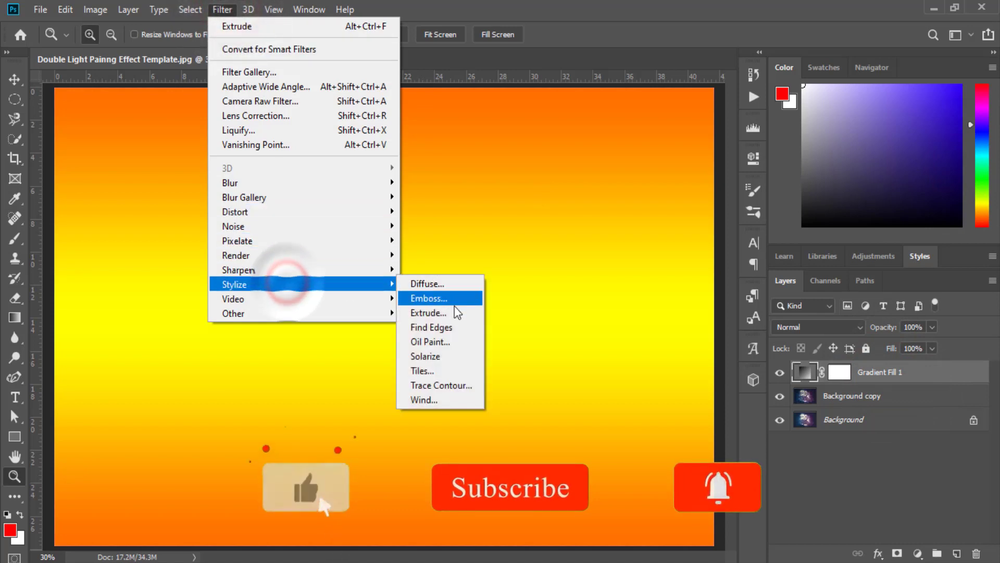
pyautogui.click(444, 312)
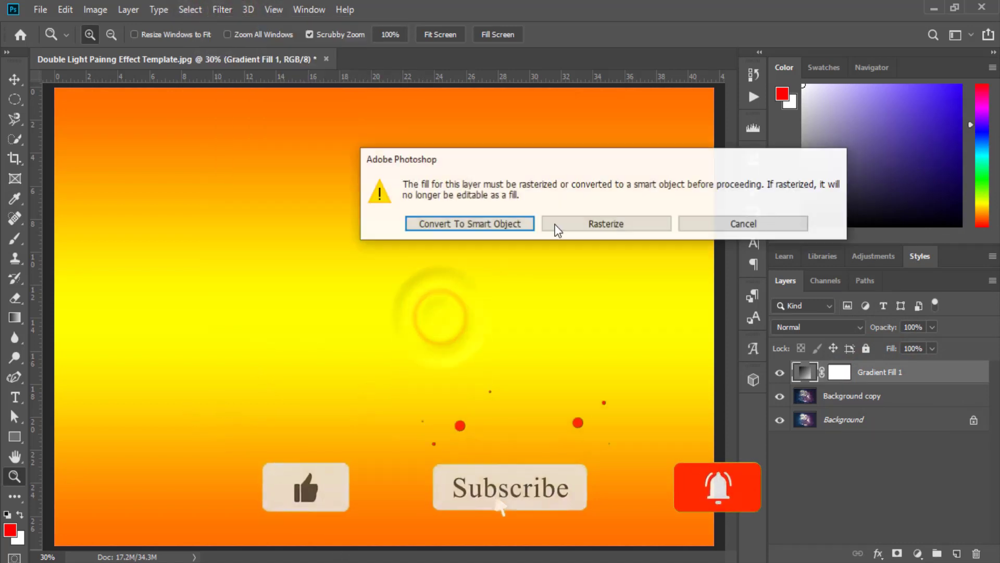
pyautogui.click(482, 223)
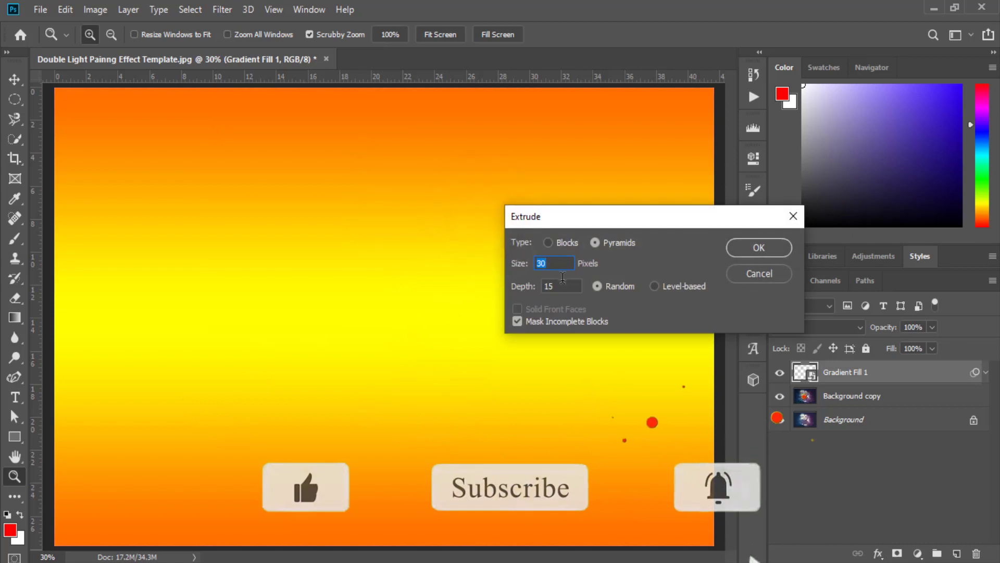
pyautogui.click(756, 249)
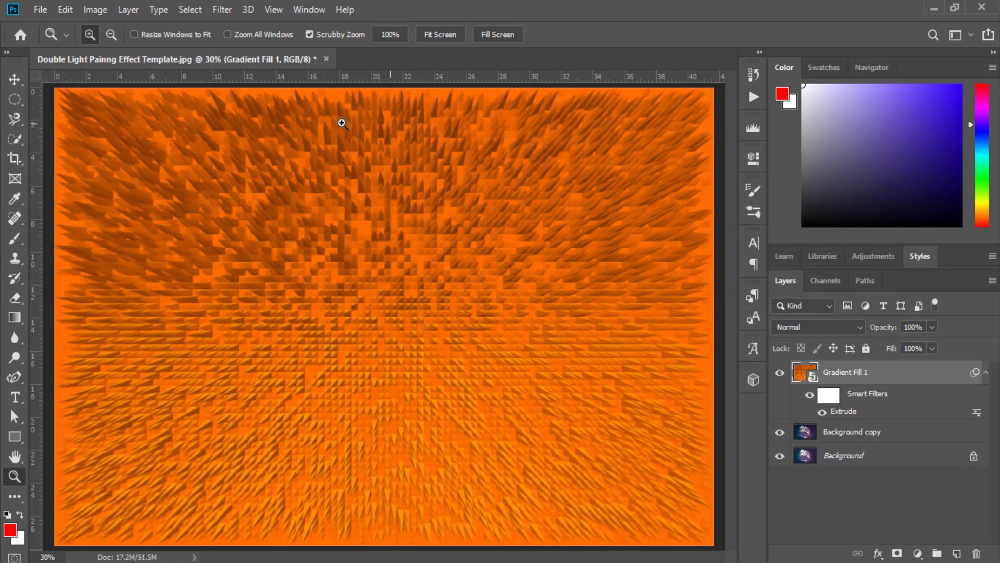
pyautogui.moveTo(466, 269)
pyautogui.mouseDown()
pyautogui.moveTo(406, 262)
pyautogui.moveTo(388, 248)
pyautogui.mouseUp()
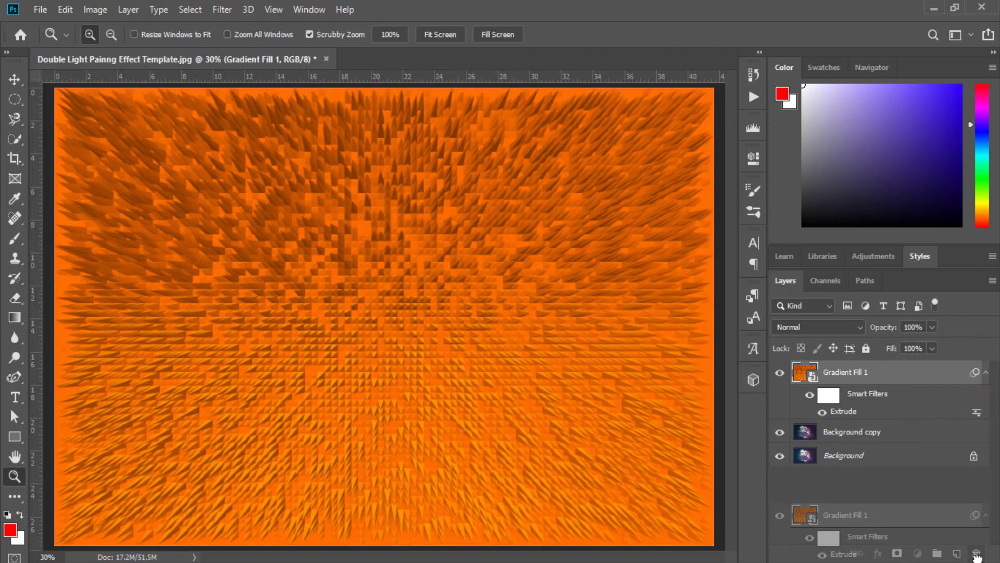
pyautogui.moveTo(947, 385); pyautogui.dragTo(977, 553)
# - Delete the Background copy and duplicate the Background photo onto Layer 1
pyautogui.moveTo(938, 373); pyautogui.dragTo(976, 554)
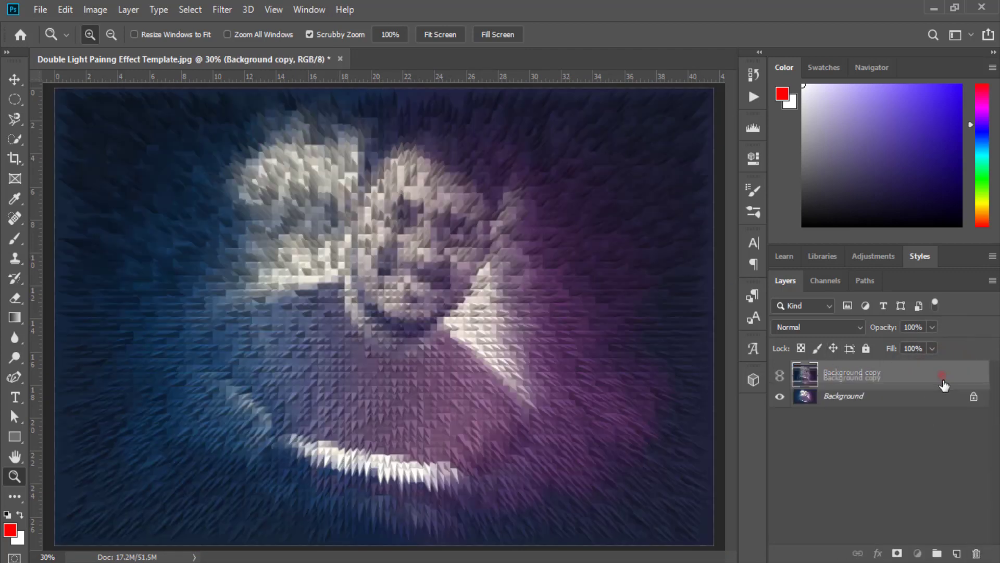
pyautogui.click(897, 377)
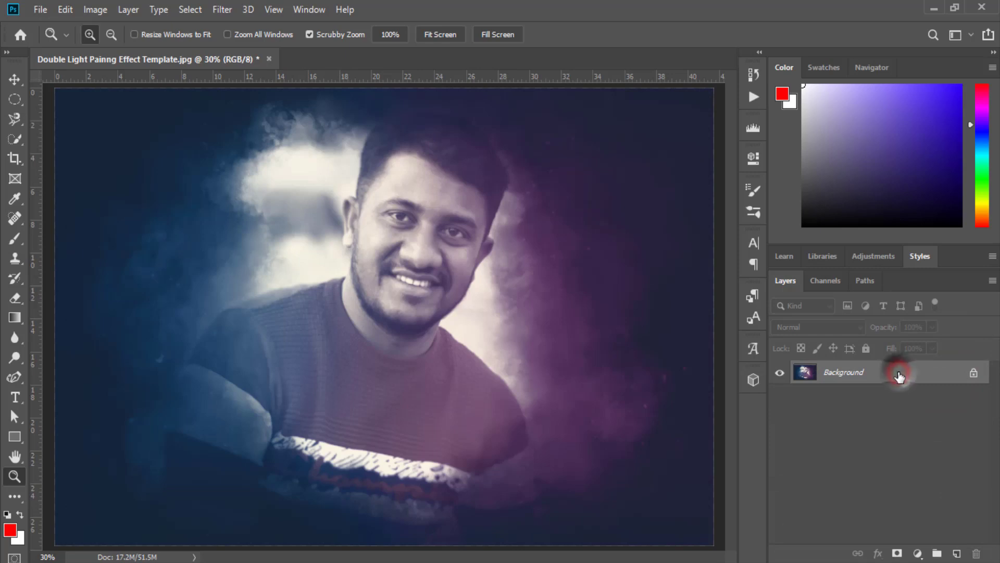
pyautogui.hotkey('ctrl', 'j')
# - Try Stylize > Find Edges on Layer 1, then undo the sketch effect
pyautogui.click(229, 10)
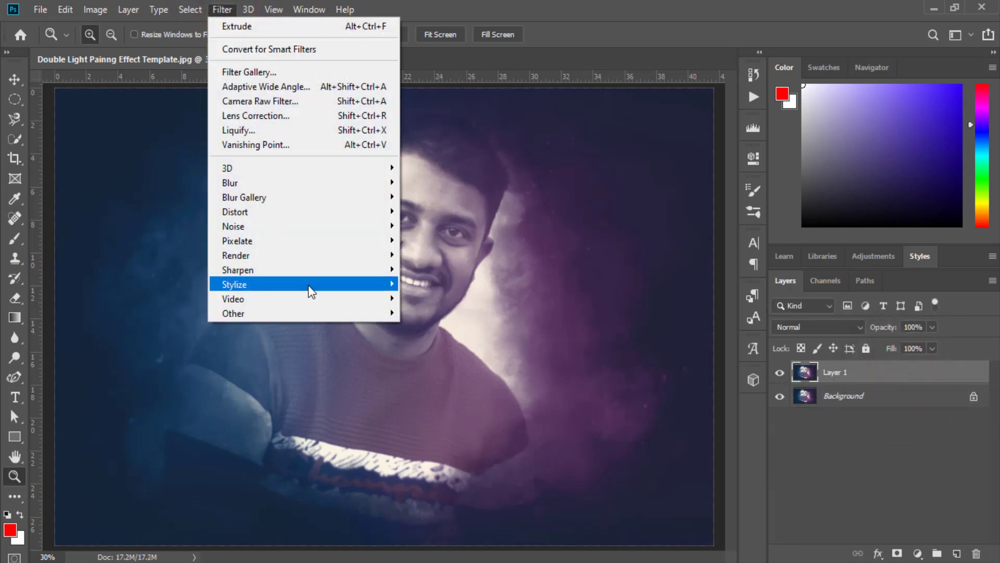
pyautogui.click(306, 285)
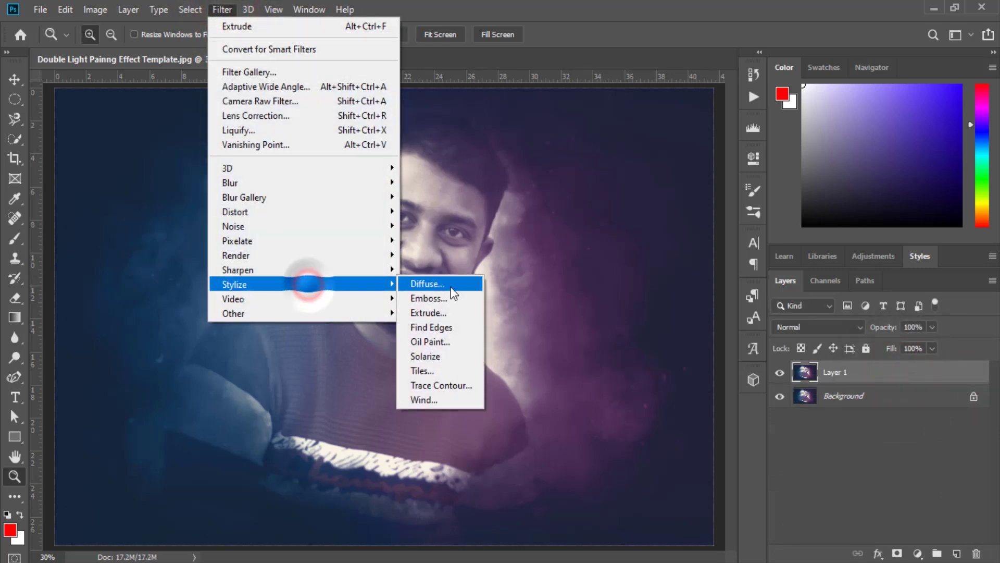
pyautogui.click(445, 327)
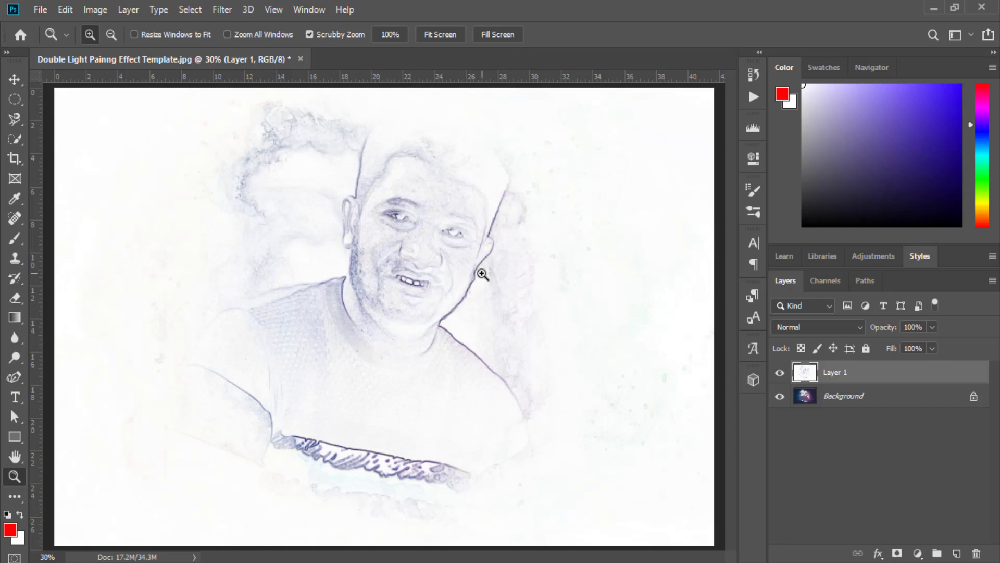
pyautogui.hotkey('ctrl', 'z')
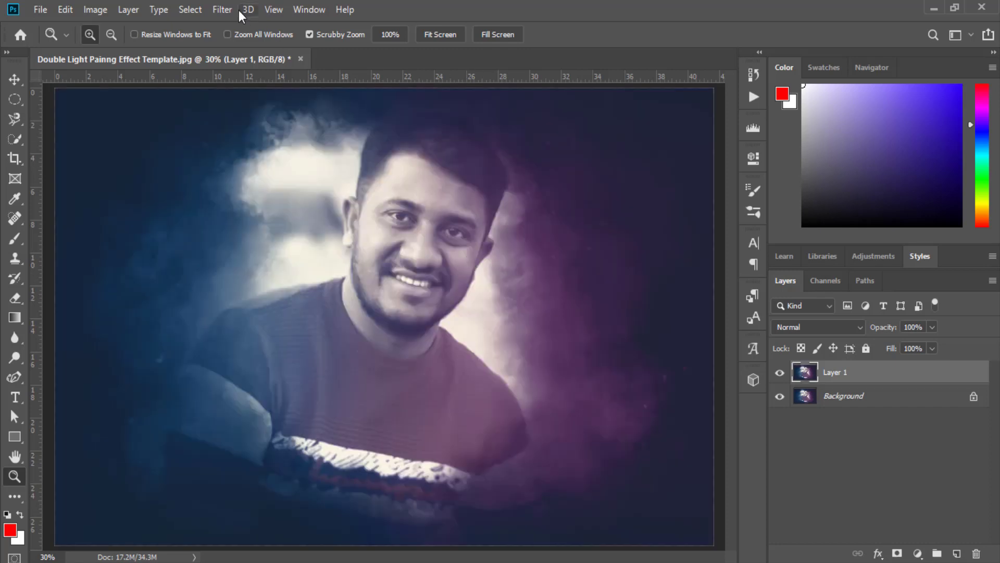
# - Apply Solarize to Layer 1, browse blend modes keeping Normal, then undo Solarize
pyautogui.click(222, 9)
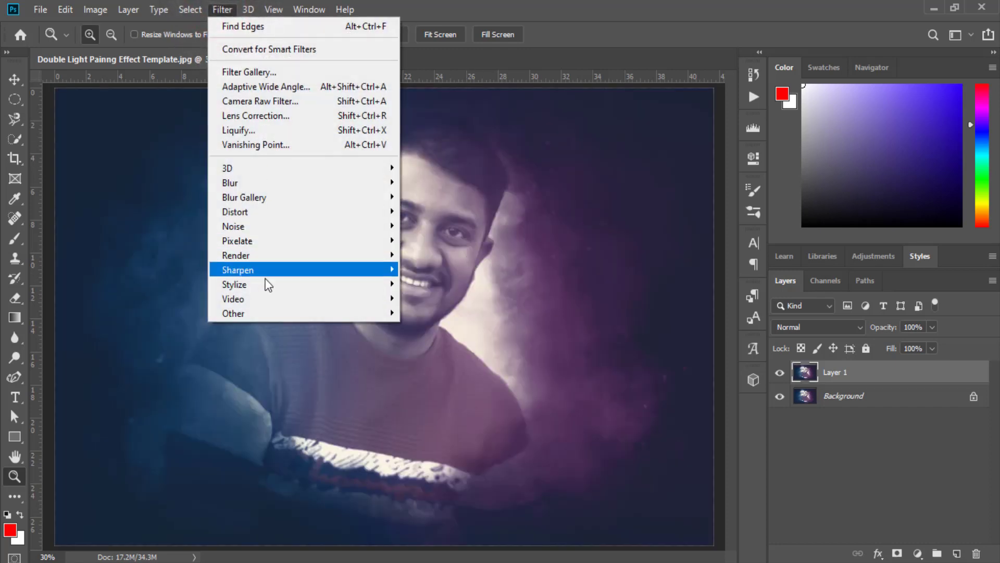
pyautogui.moveTo(303, 285)
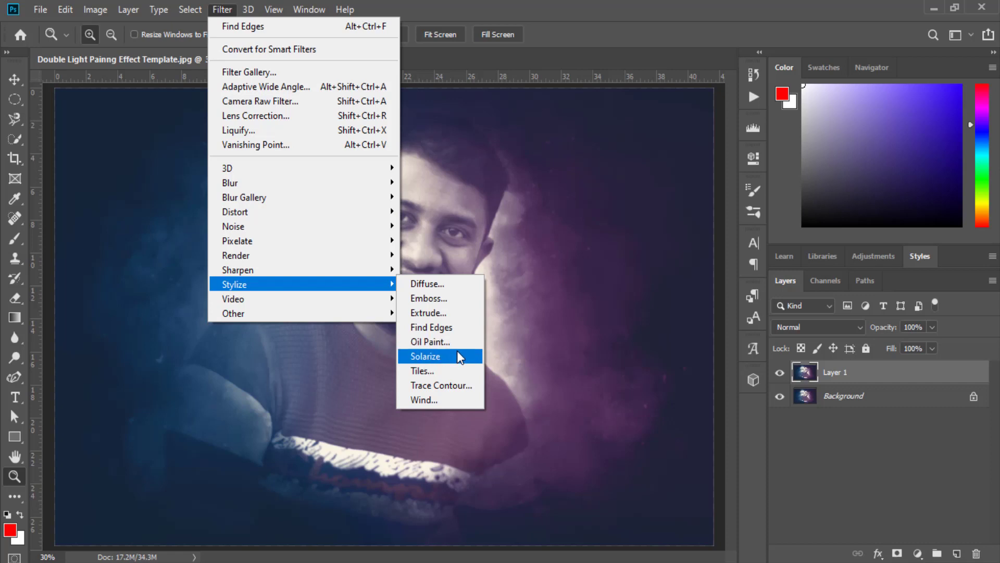
pyautogui.click(427, 357)
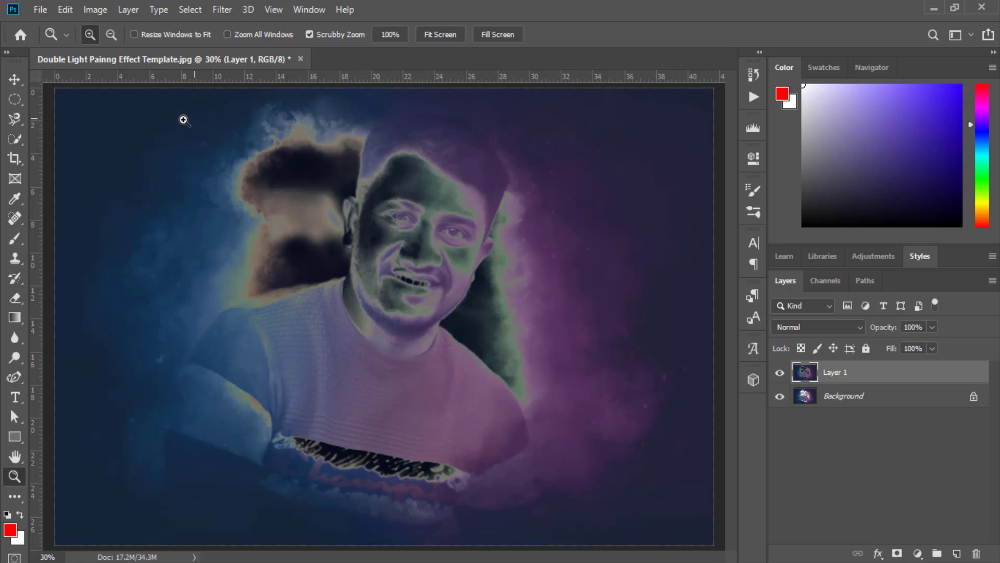
pyautogui.click(814, 327)
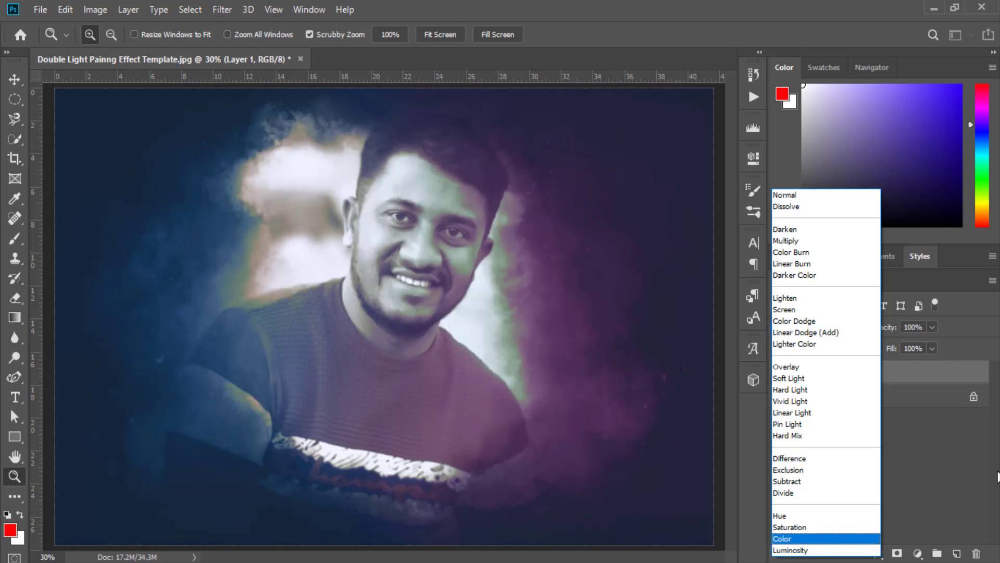
pyautogui.click(950, 448)
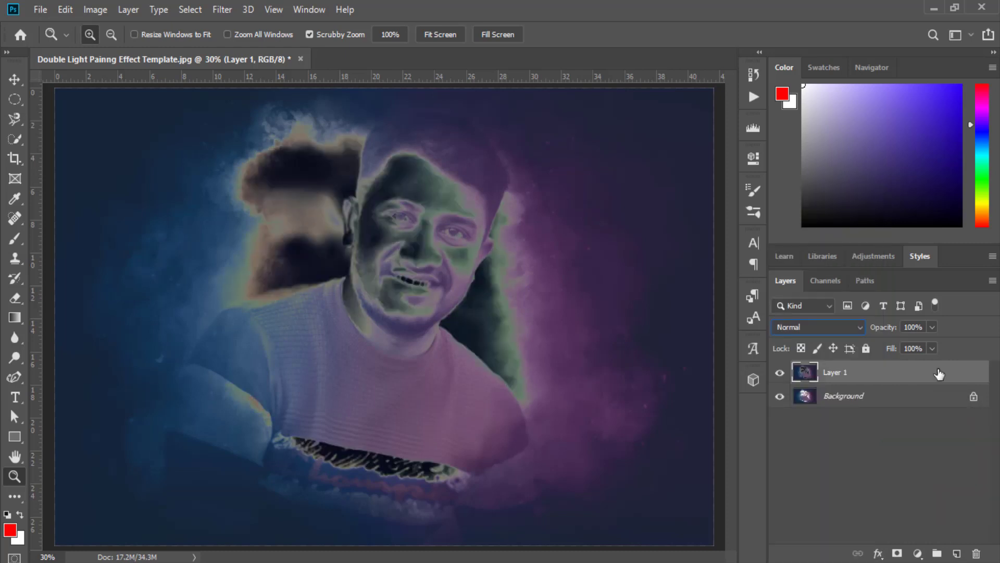
pyautogui.hotkey('ctrl', 'z')
pyautogui.click(236, 12)
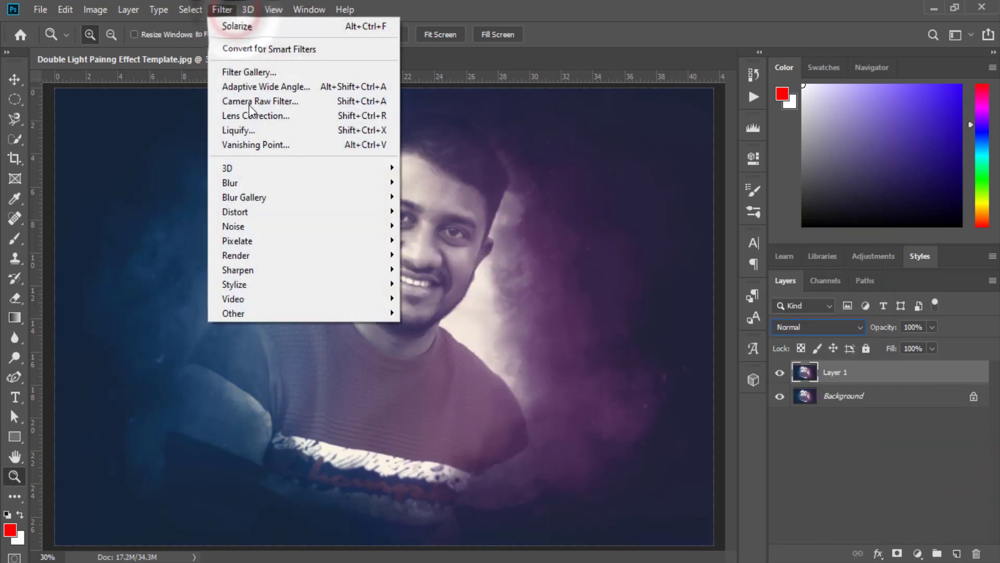
# - Bring up the Stylize Tiles settings and move the dialog around to view the portrait
pyautogui.click(271, 290)
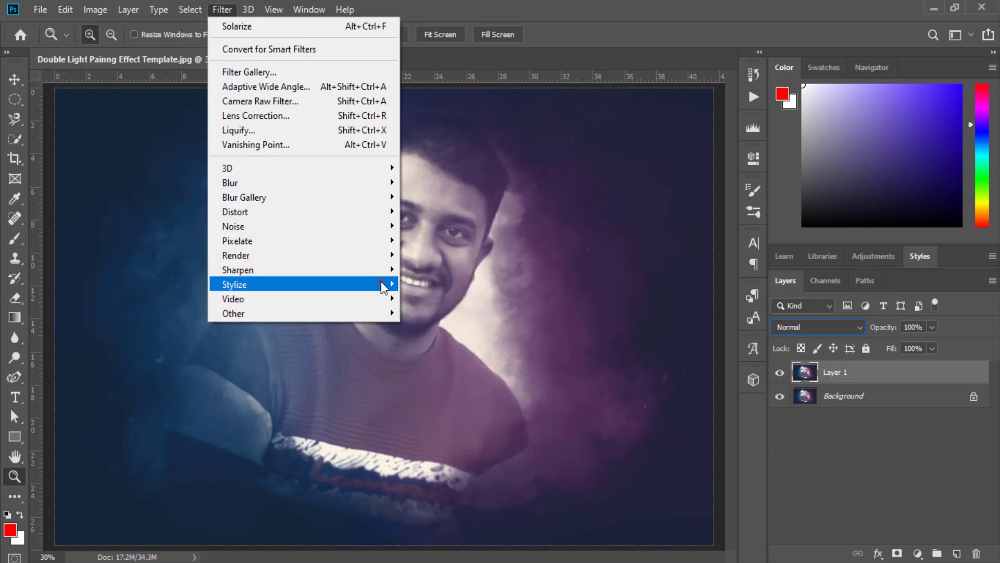
pyautogui.click(386, 284)
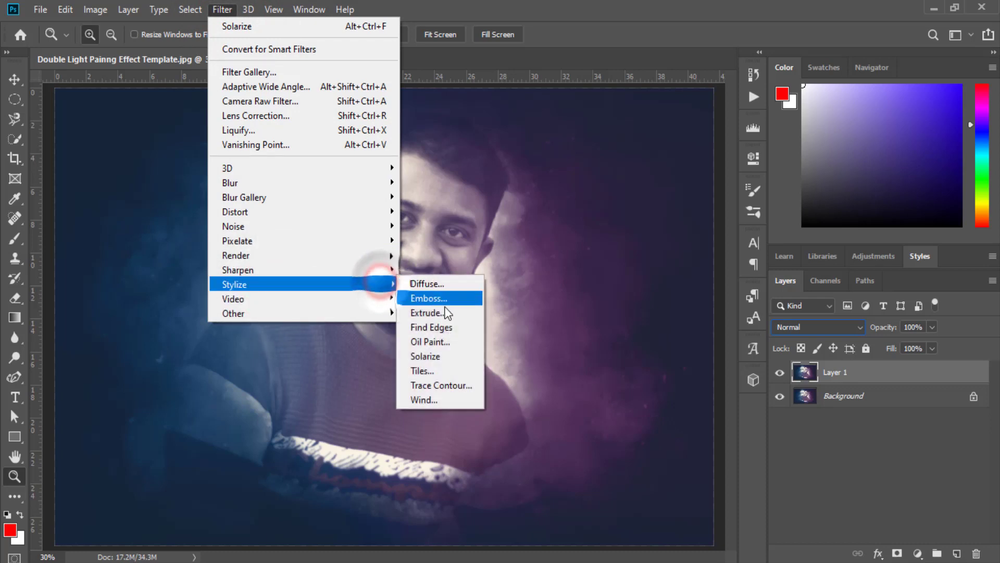
pyautogui.click(450, 372)
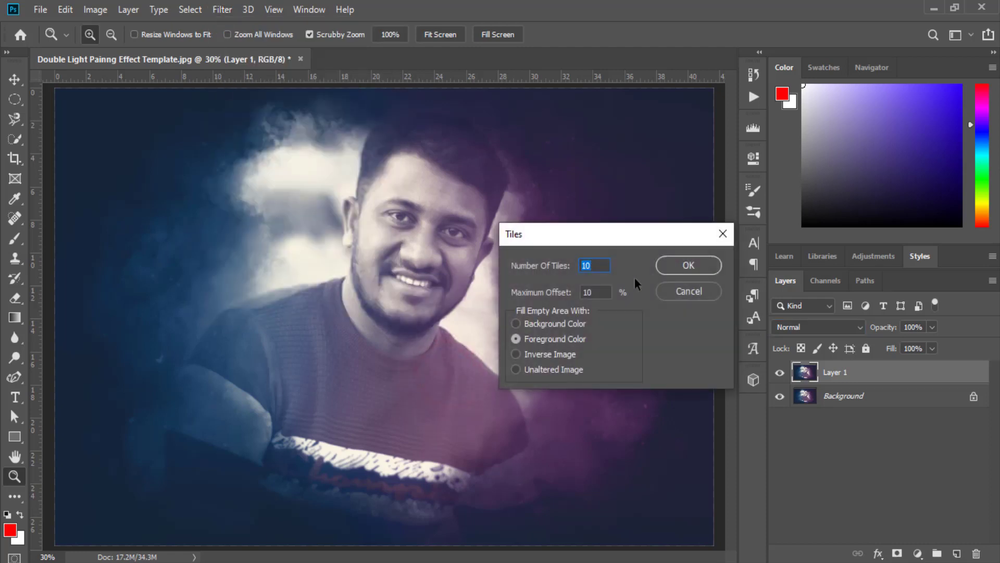
pyautogui.moveTo(565, 234); pyautogui.dragTo(743, 225)
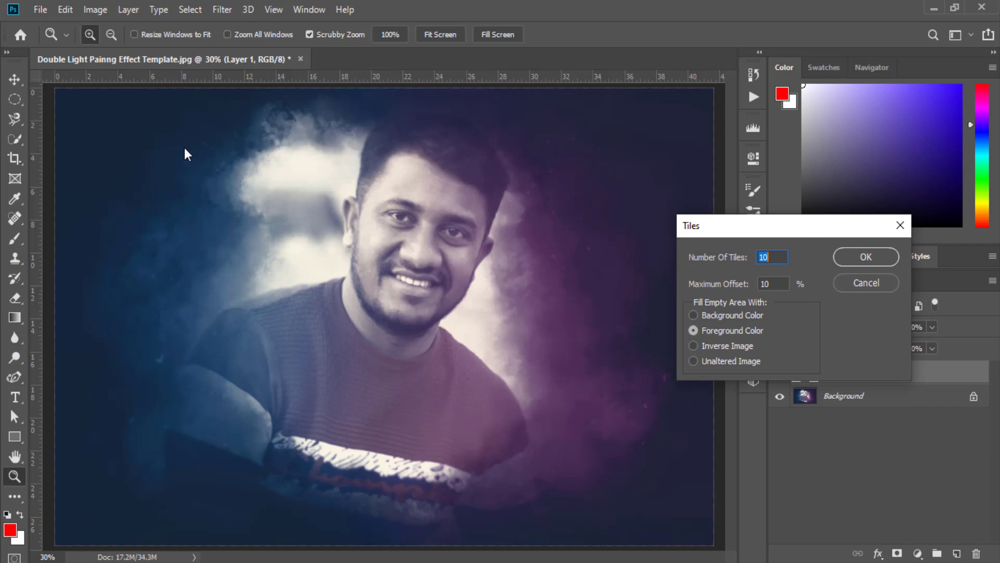
pyautogui.moveTo(56, 87); pyautogui.dragTo(170, 215)
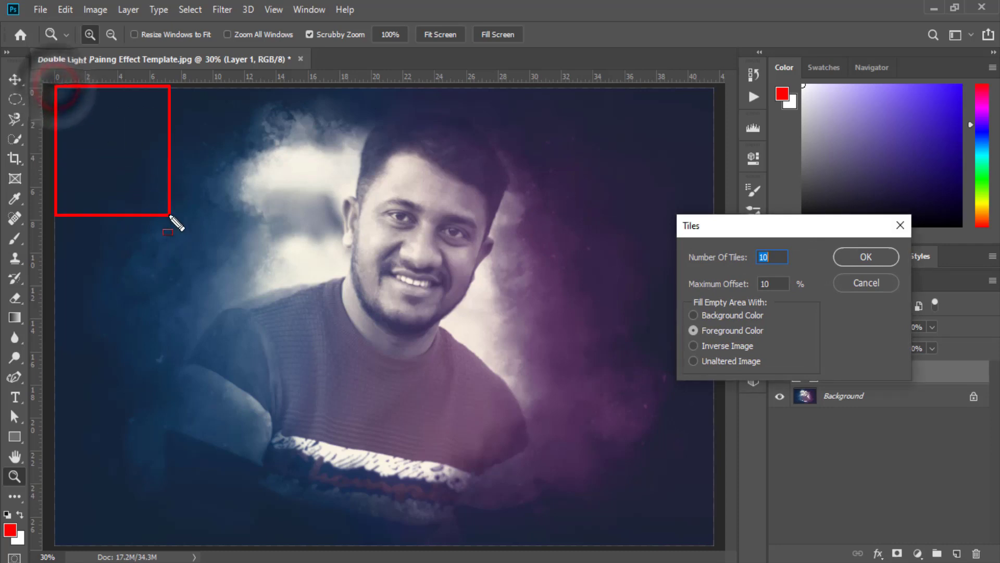
pyautogui.moveTo(141, 100)
pyautogui.mouseDown()
pyautogui.moveTo(196, 138)
pyautogui.moveTo(282, 279)
pyautogui.mouseUp()
pyautogui.moveTo(237, 134); pyautogui.dragTo(561, 449)
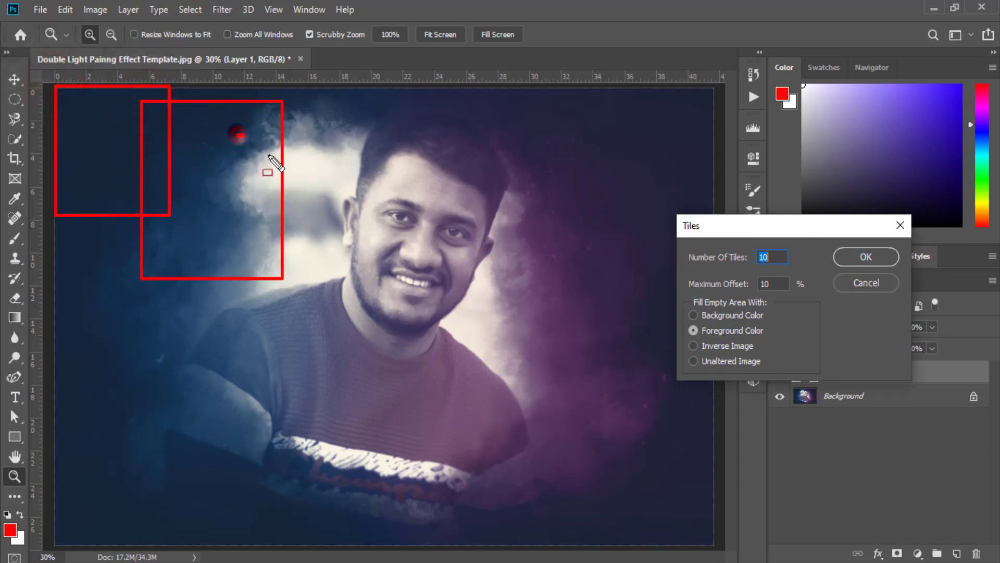
pyautogui.moveTo(519, 238); pyautogui.dragTo(744, 544)
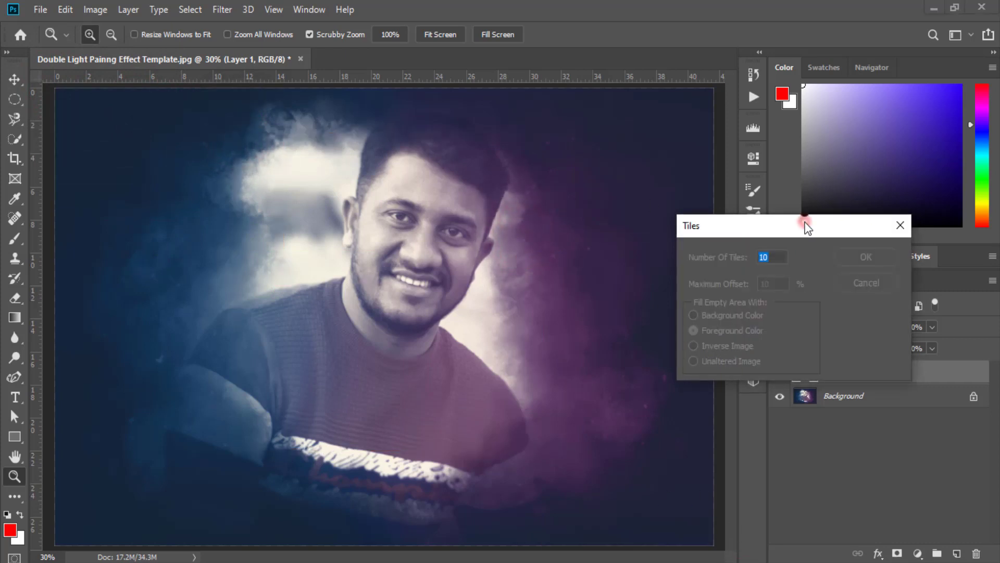
pyautogui.moveTo(788, 230); pyautogui.dragTo(573, 174)
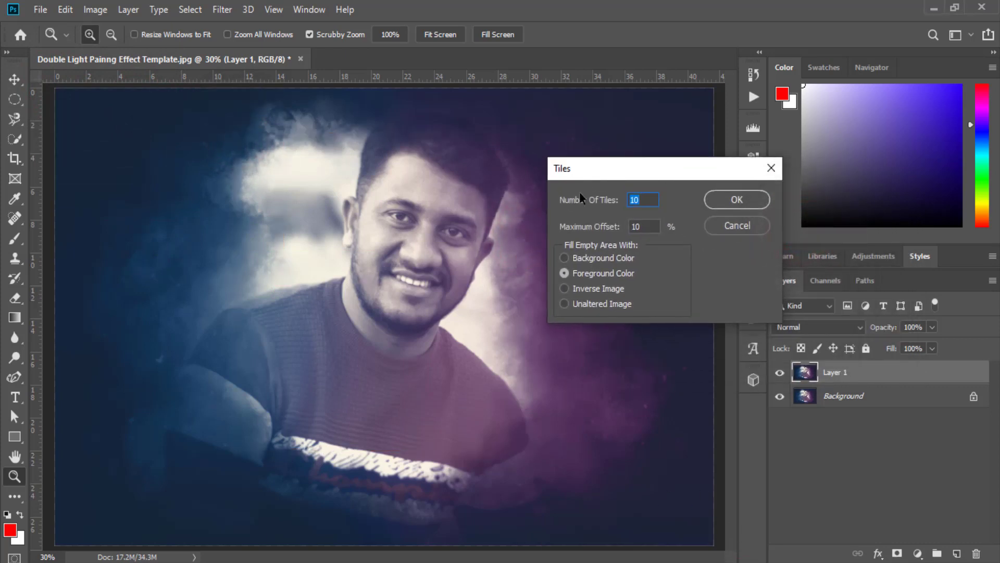
# - Apply Tiles with 50 tiles, 20% maximum offset and Background Color gap fill
pyautogui.doubleClick(649, 198)
pyautogui.write('50')
pyautogui.doubleClick(641, 225)
pyautogui.write('2')
pyautogui.click(587, 259)
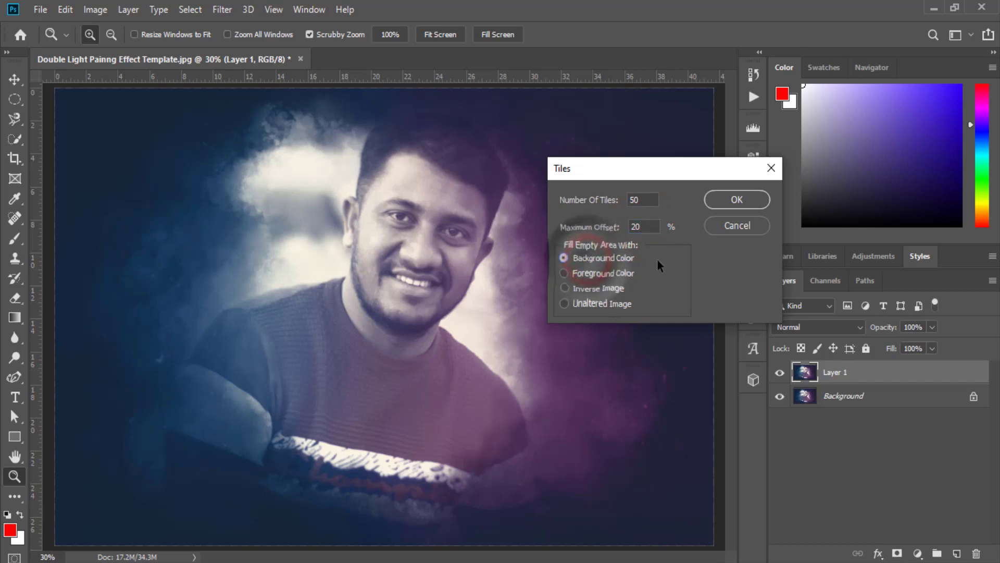
pyautogui.click(583, 290)
pyautogui.click(589, 304)
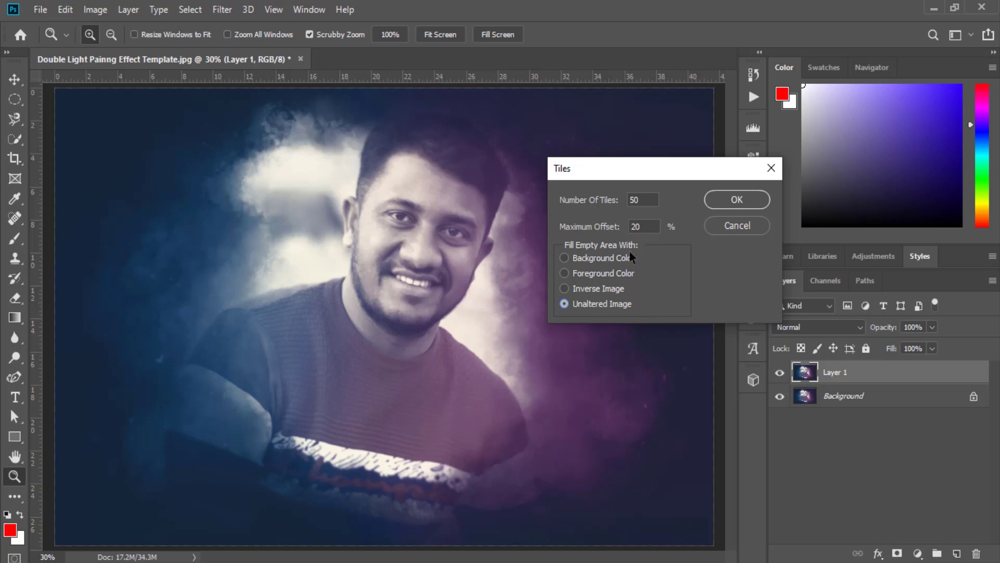
pyautogui.click(592, 259)
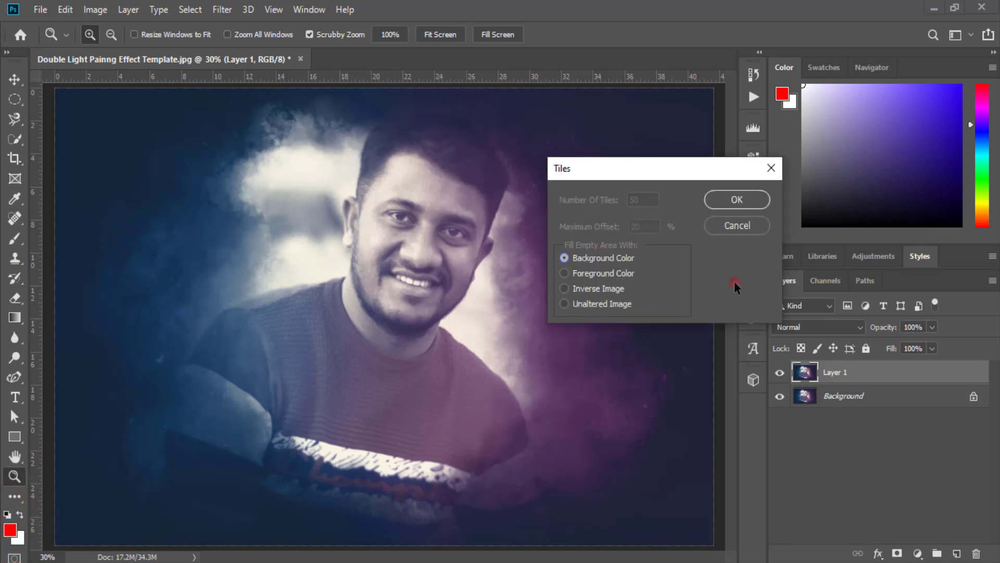
pyautogui.click(750, 199)
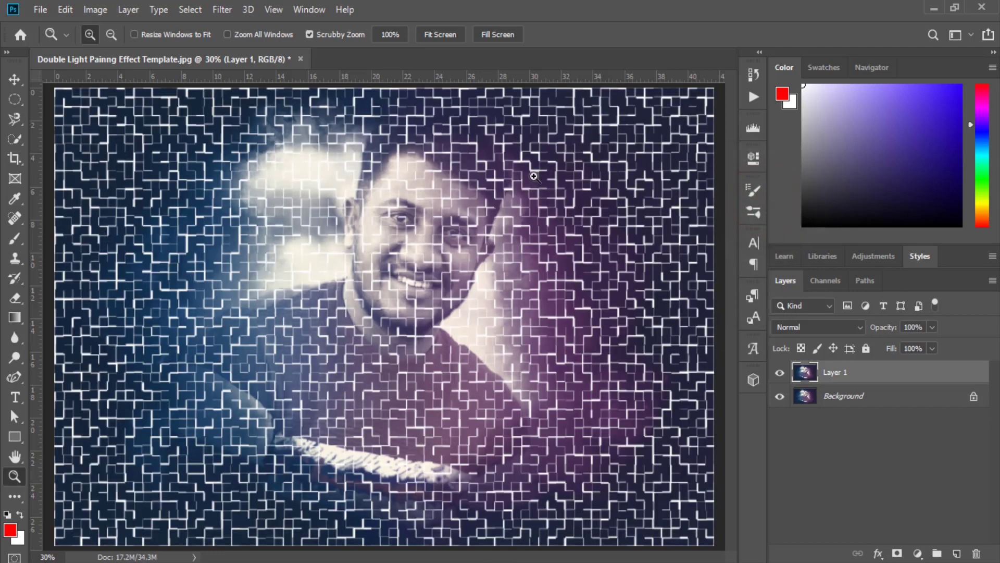
pyautogui.moveTo(510, 170)
pyautogui.mouseDown()
pyautogui.moveTo(599, 280)
pyautogui.moveTo(603, 335)
pyautogui.moveTo(381, 399)
pyautogui.mouseUp()
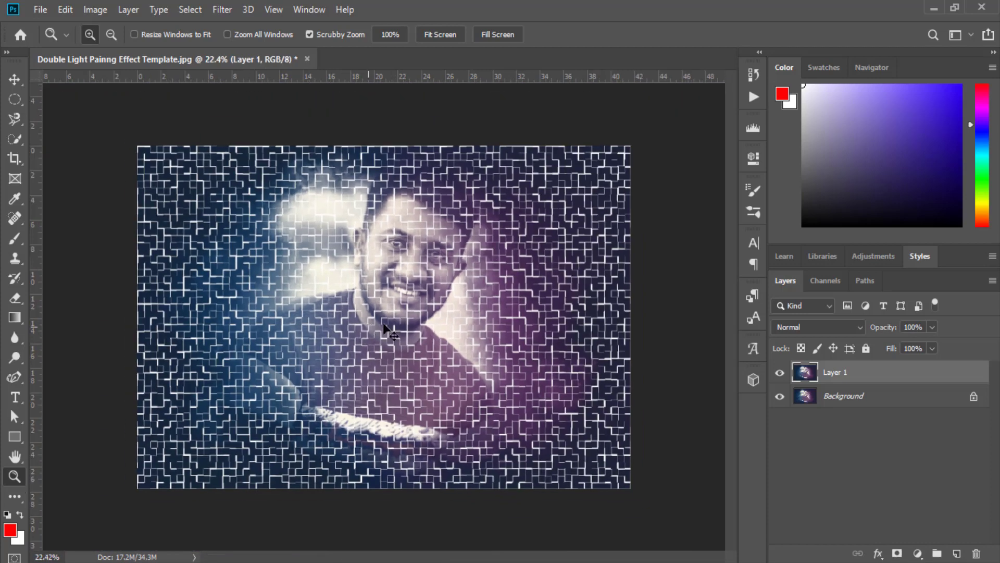
# - Undo the previous tiles effect and bring up the Tiles filter settings again
pyautogui.hotkey('ctrl', 'z')
pyautogui.click(222, 10)
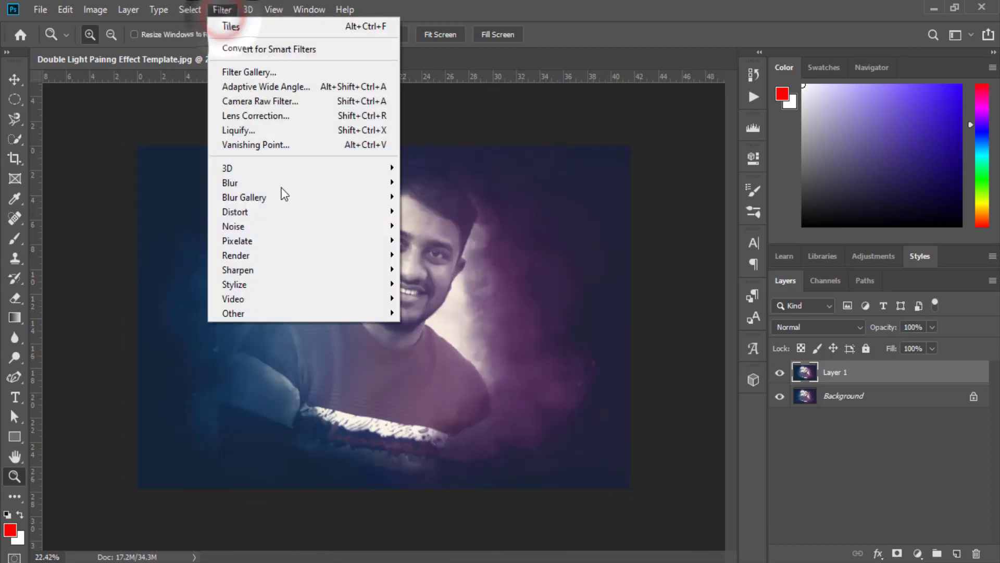
pyautogui.click(284, 282)
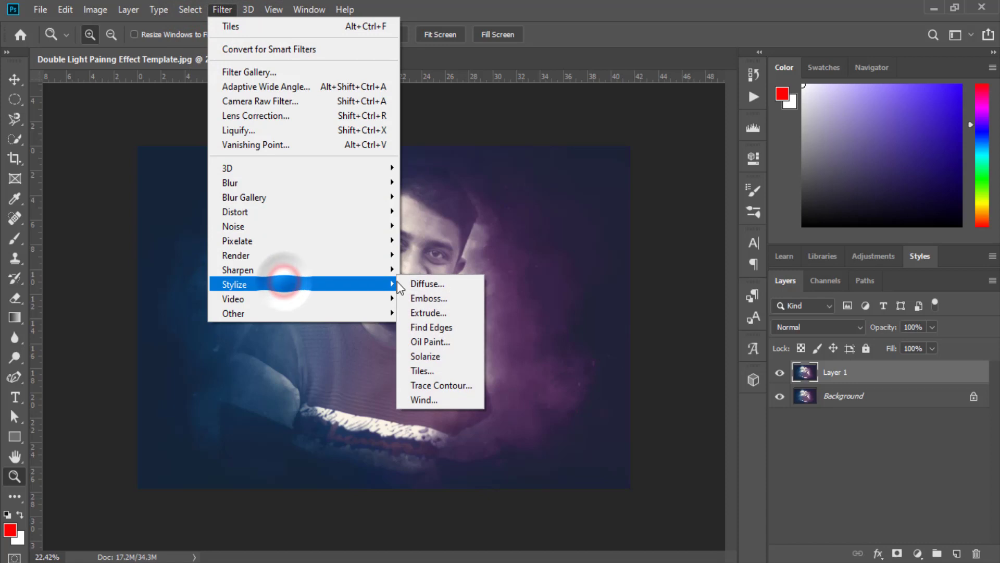
pyautogui.click(447, 367)
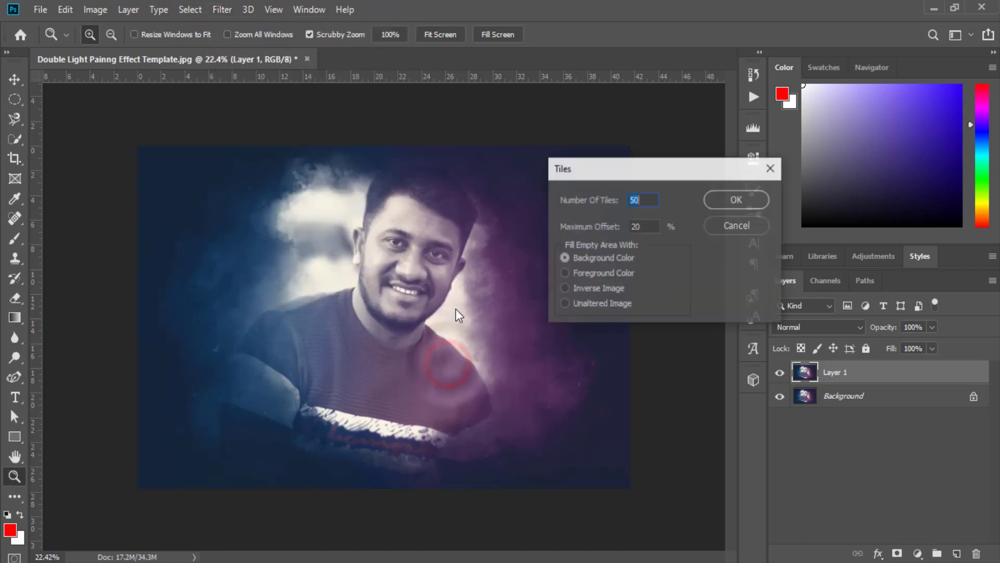
# - Try Tiles with 25 tiles, 15% offset and Foreground Color gaps, then undo it
pyautogui.click(591, 272)
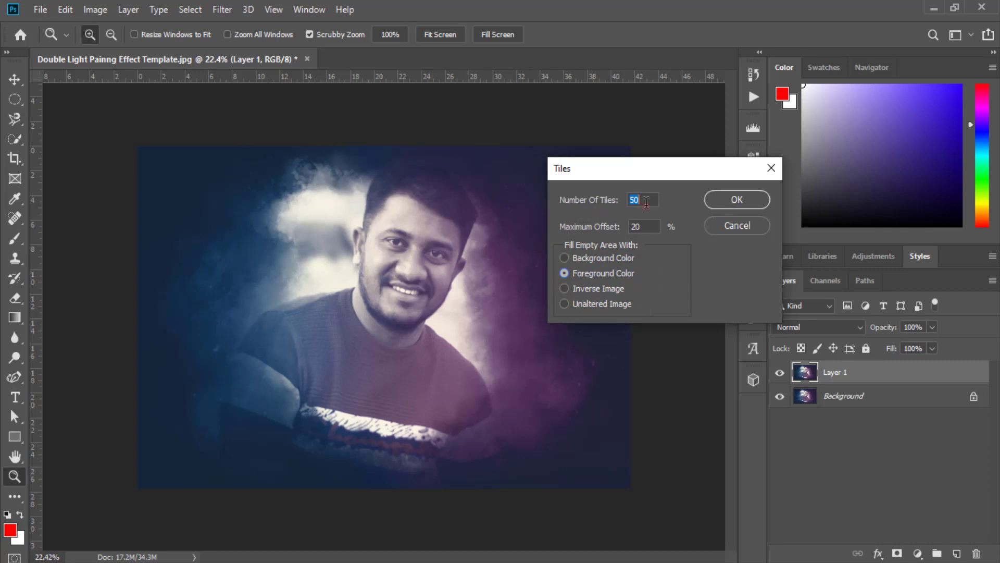
pyautogui.write('25')
pyautogui.doubleClick(643, 227)
pyautogui.write('25')
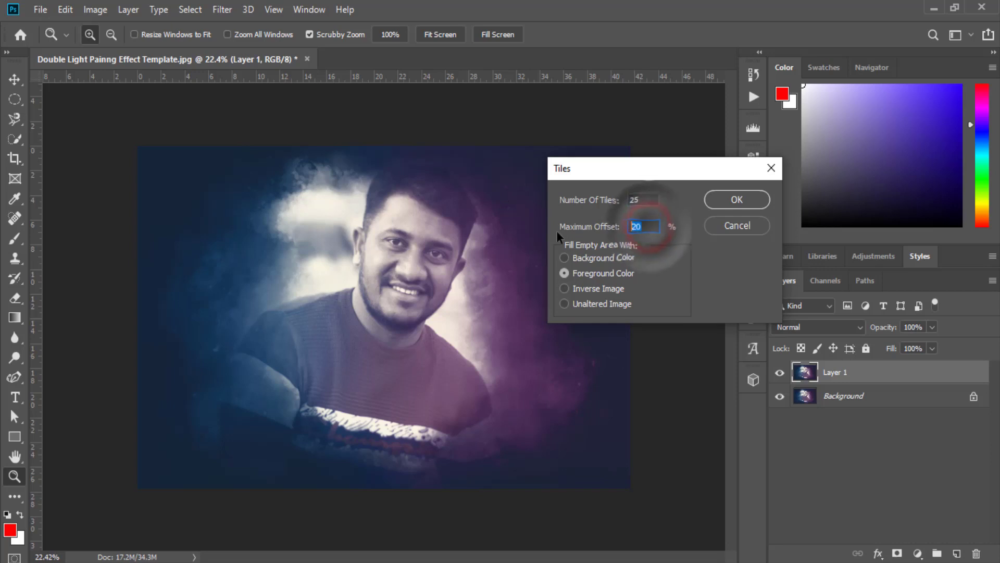
pyautogui.press('BackSpace')
pyautogui.press('BackSpace')
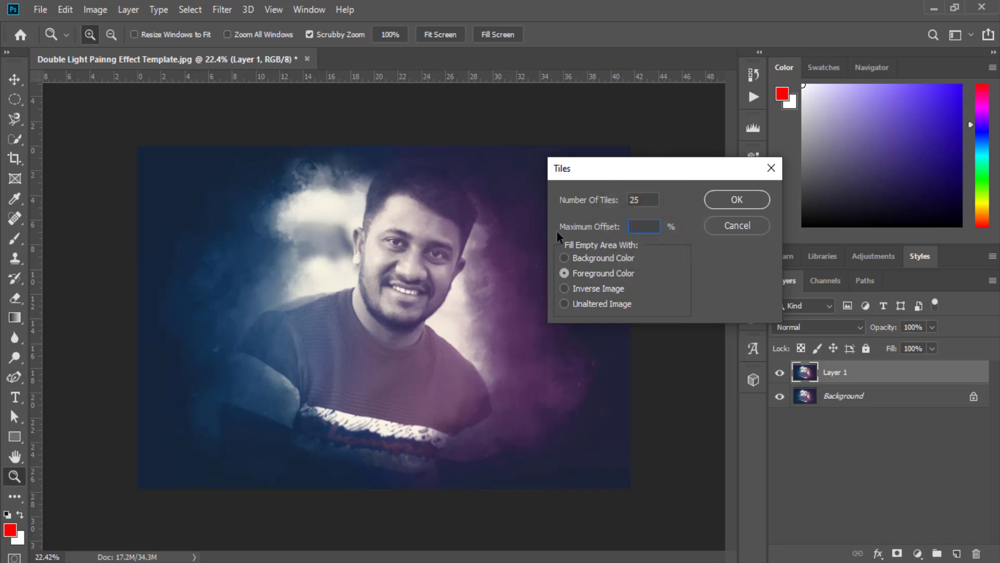
pyautogui.write('15')
pyautogui.click(750, 199)
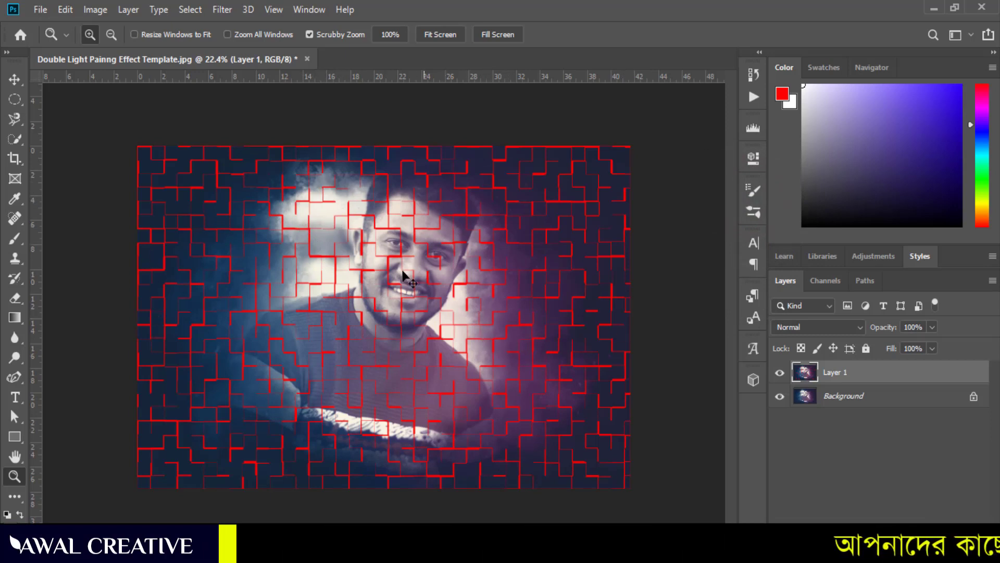
pyautogui.hotkey('ctrl', 'z')
# - Set the foreground colour to yellow in the Color Picker
pyautogui.click(6, 514)
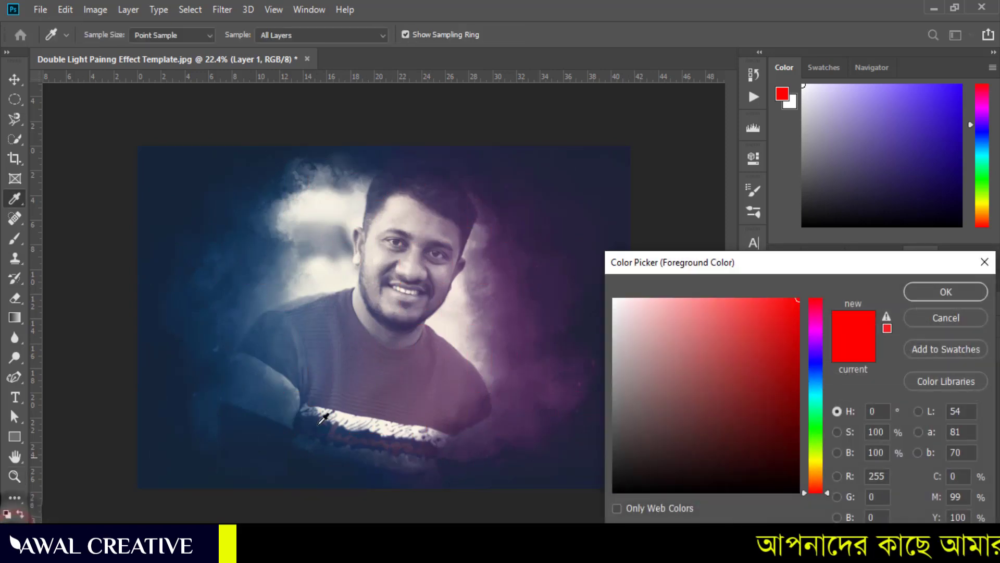
pyautogui.click(815, 435)
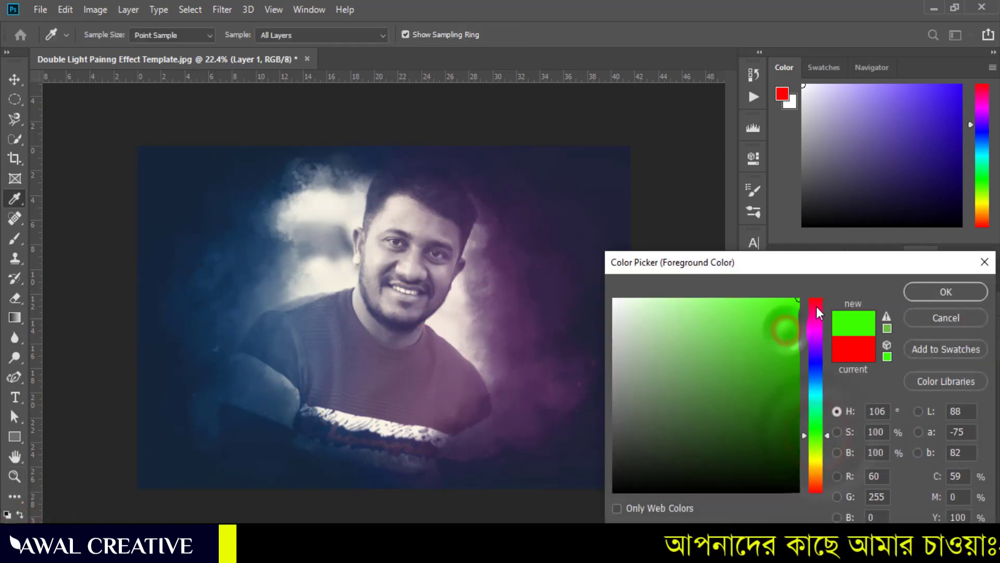
pyautogui.moveTo(829, 436); pyautogui.dragTo(827, 458)
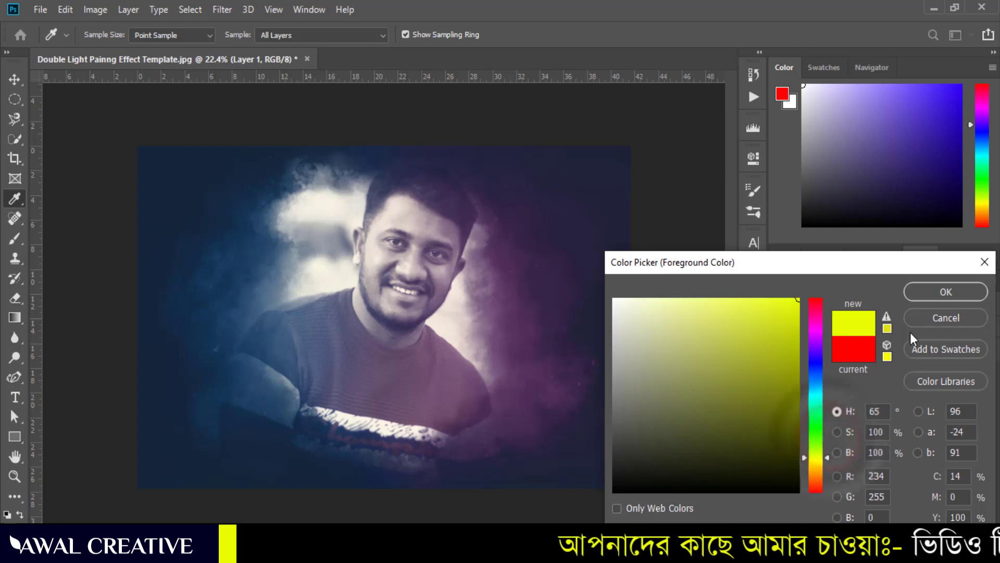
pyautogui.click(930, 296)
pyautogui.press('z')
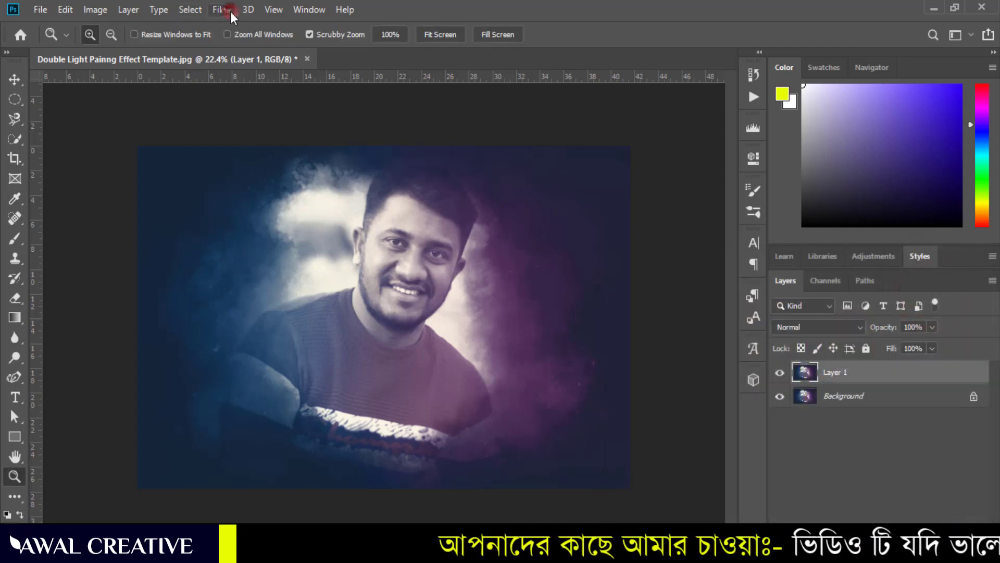
# - Try Tiles with yellow foreground-colour gaps, undo it, and reopen the Tiles settings
pyautogui.click(222, 9)
pyautogui.click(310, 282)
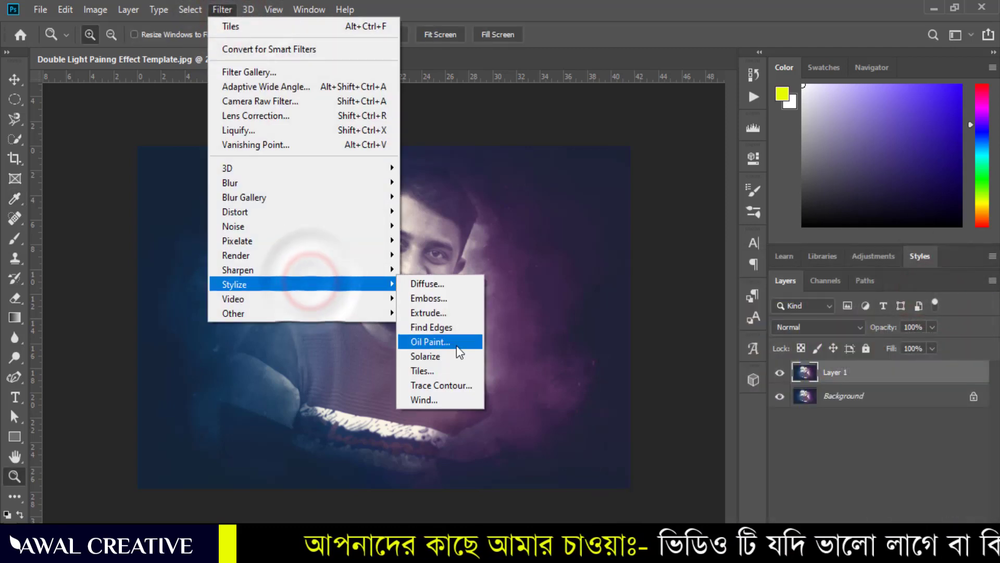
pyautogui.click(457, 368)
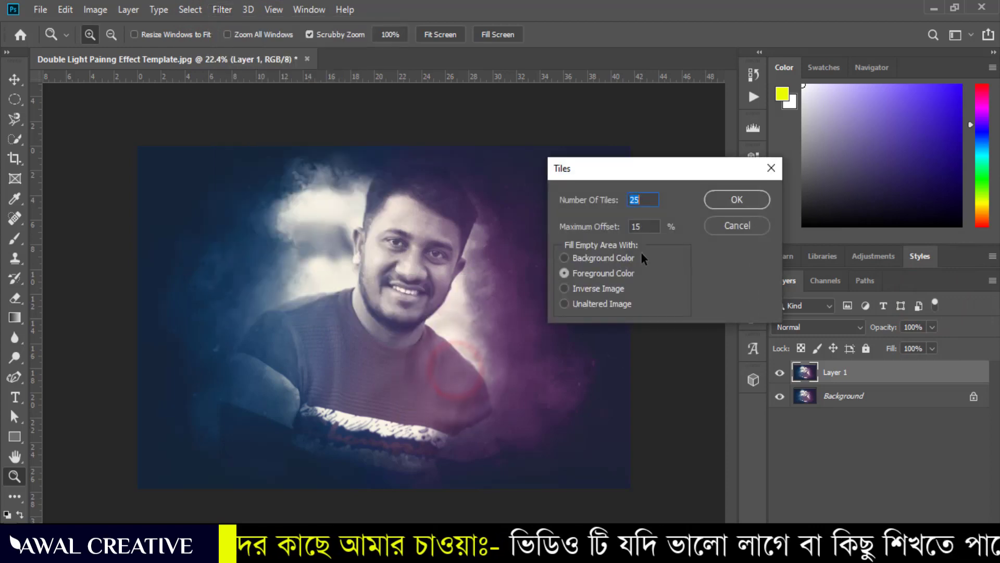
pyautogui.click(599, 258)
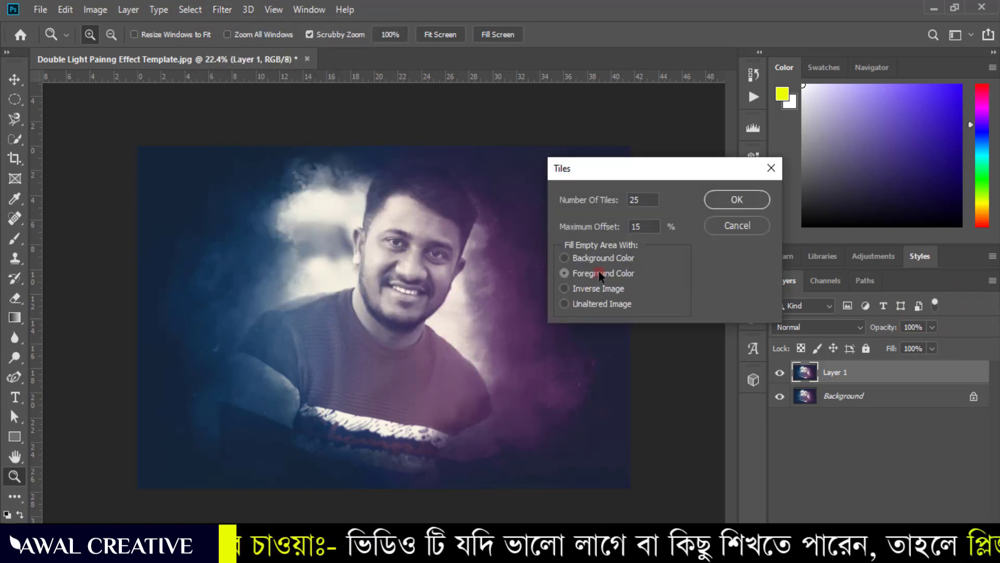
pyautogui.click(725, 199)
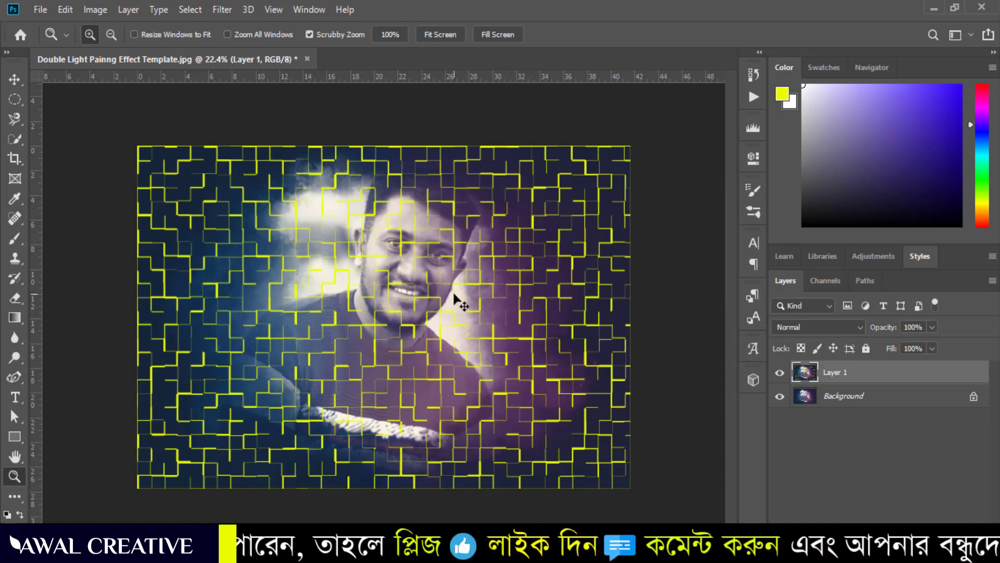
pyautogui.hotkey('ctrl', 'z')
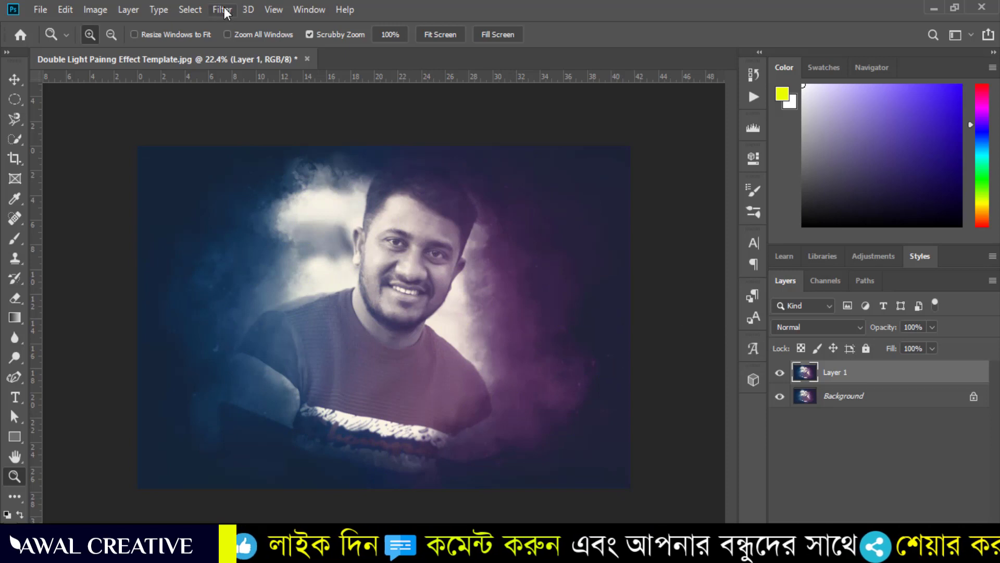
pyautogui.click(222, 9)
pyautogui.moveTo(234, 285)
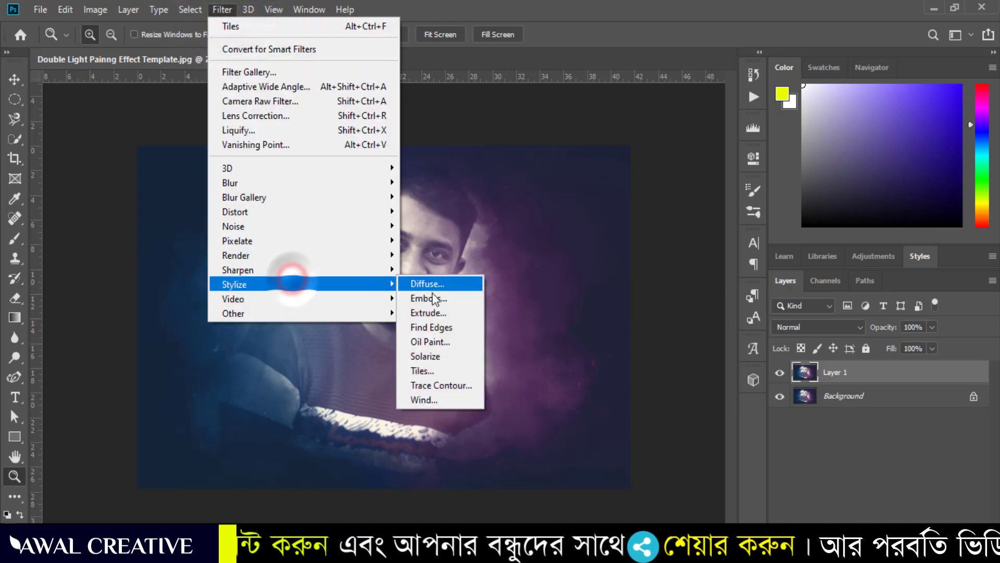
pyautogui.click(445, 372)
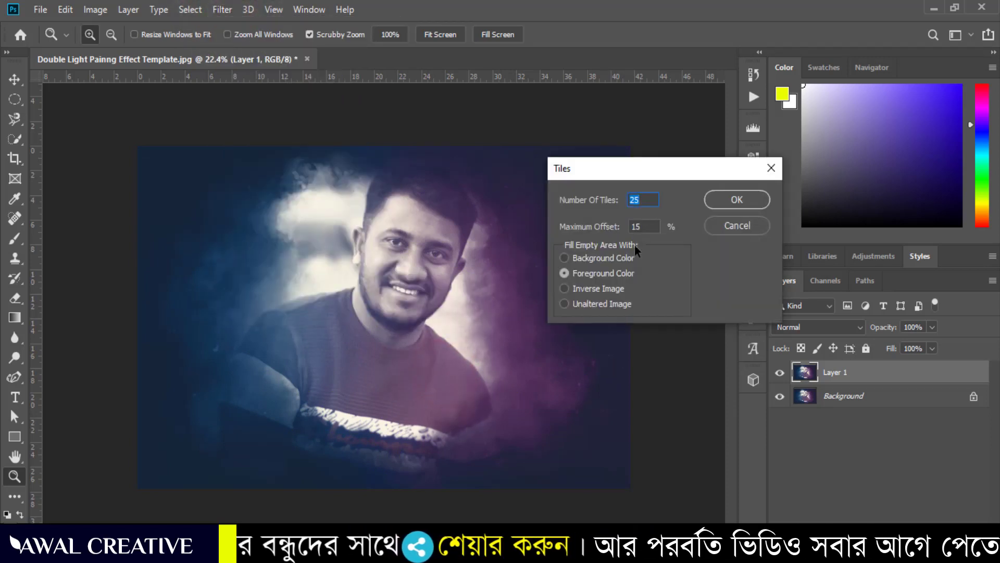
# - Apply and undo Tiles, then reapply it with Unaltered Image filling the gaps
pyautogui.click(736, 200)
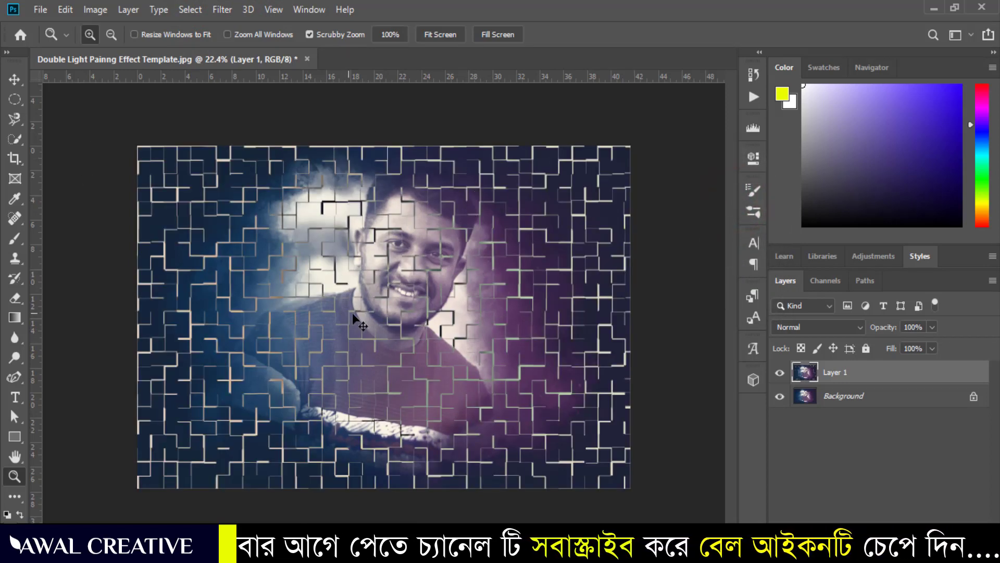
pyautogui.hotkey('ctrl', 'z')
pyautogui.click(228, 9)
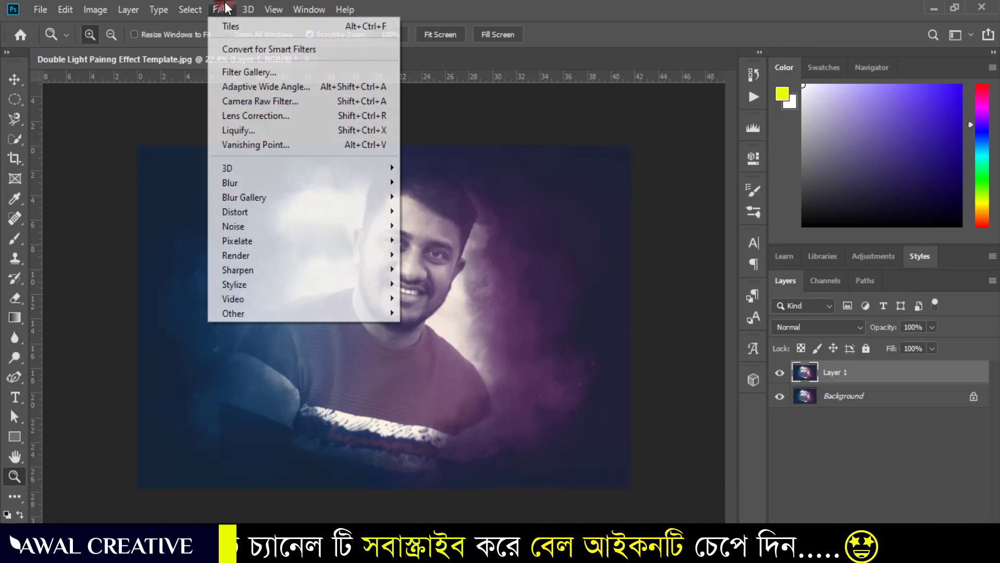
pyautogui.moveTo(235, 284)
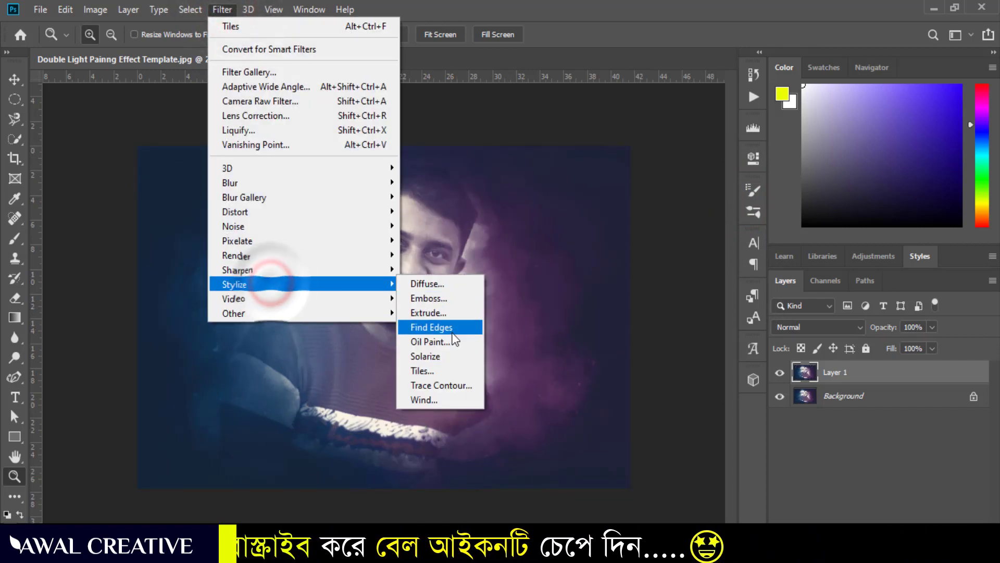
pyautogui.click(445, 379)
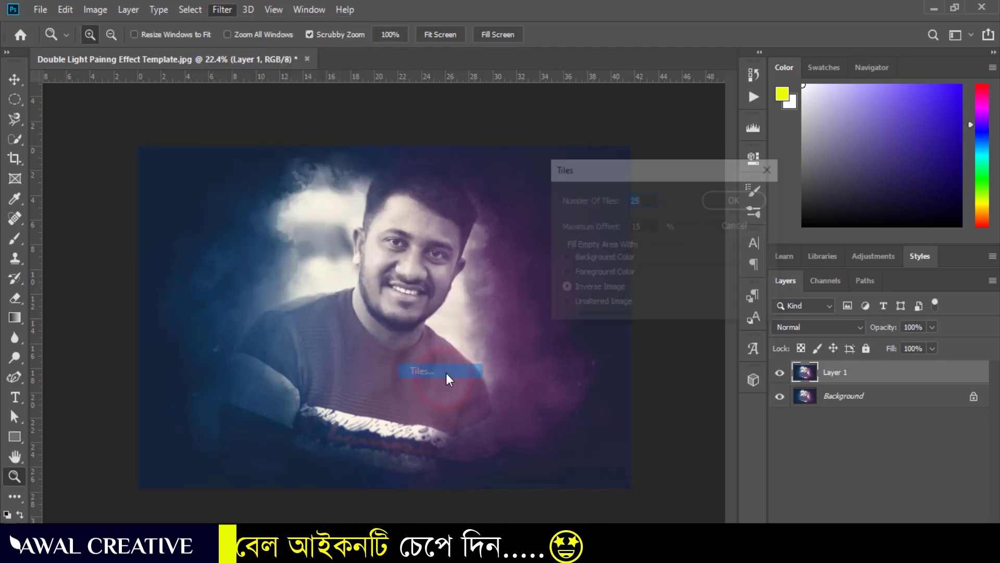
pyautogui.click(617, 305)
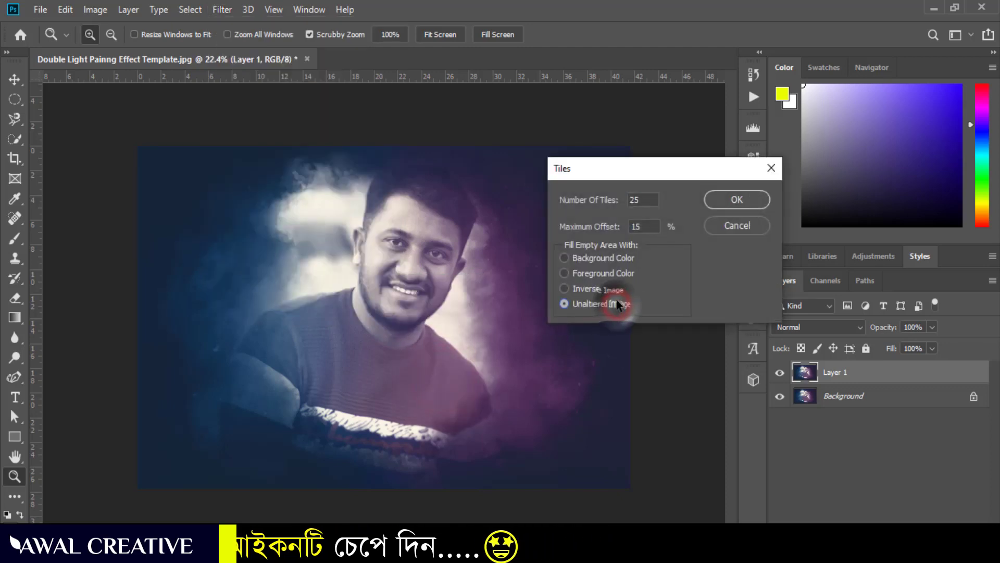
pyautogui.click(739, 200)
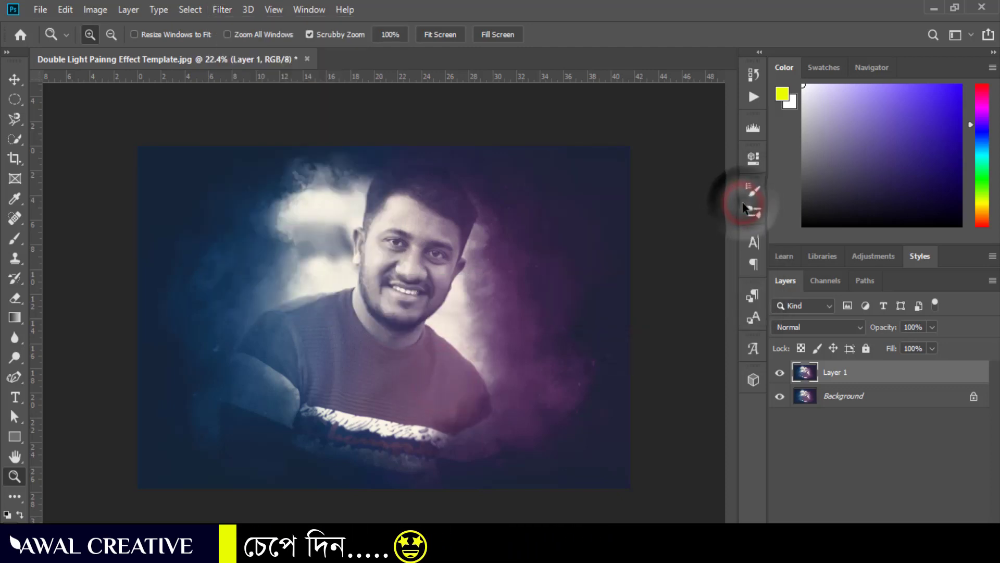
# - Zoom into the forehead to inspect the tile seams, then fit the photo in the window
pyautogui.click(331, 231)
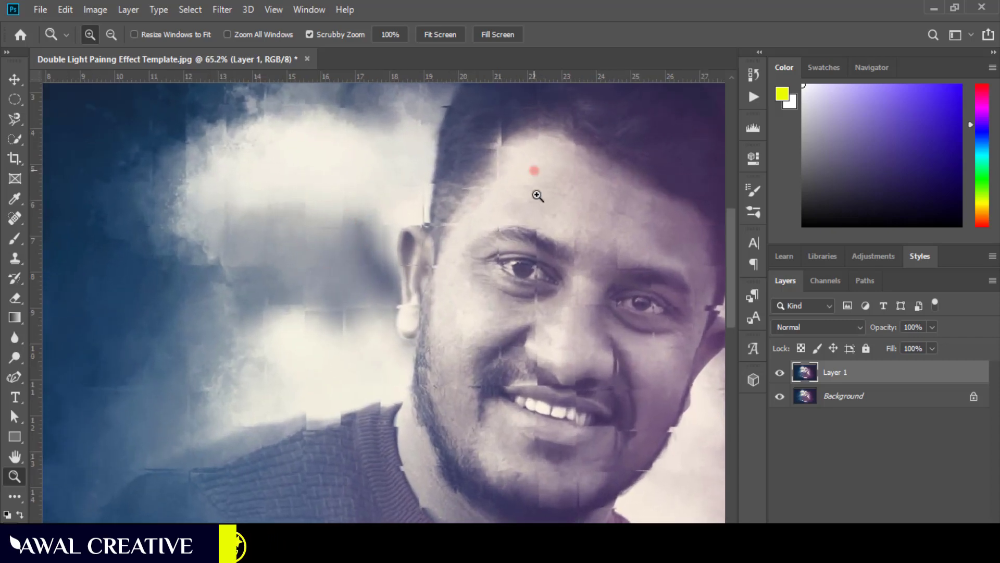
pyautogui.moveTo(538, 196); pyautogui.dragTo(562, 261)
pyautogui.moveTo(459, 112); pyautogui.dragTo(555, 294)
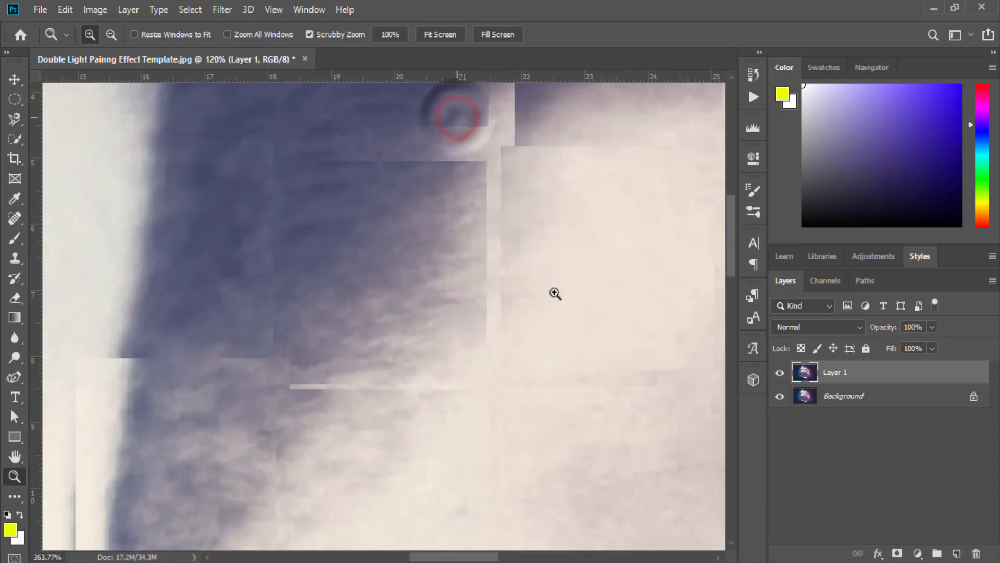
pyautogui.moveTo(371, 163); pyautogui.dragTo(487, 299)
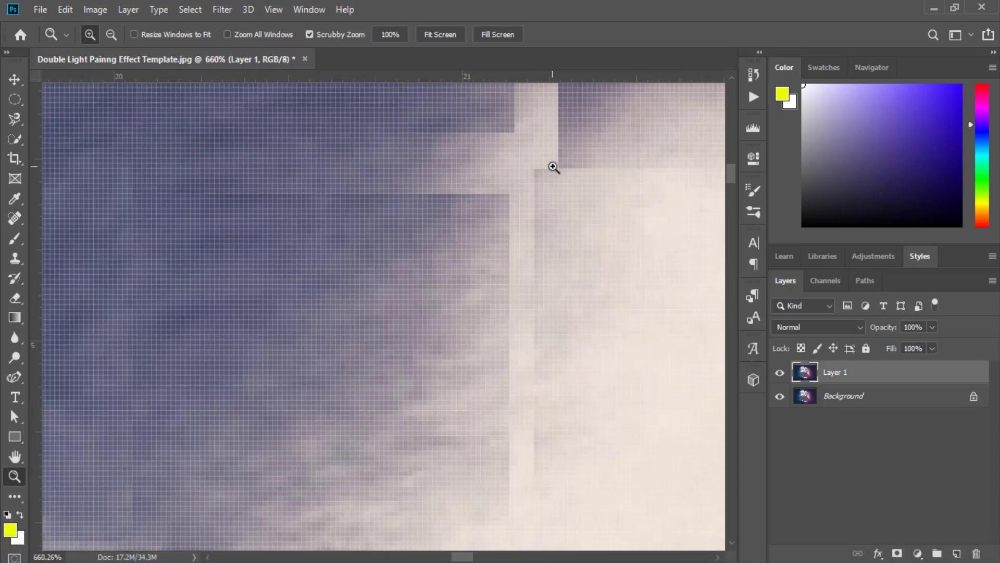
pyautogui.hotkey('ctrl', '0')
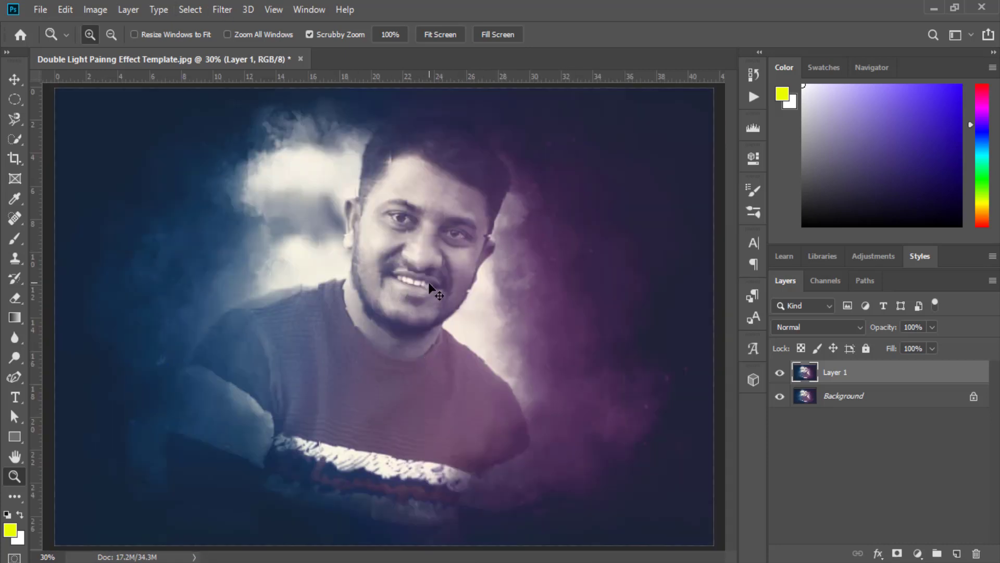
pyautogui.click(228, 9)
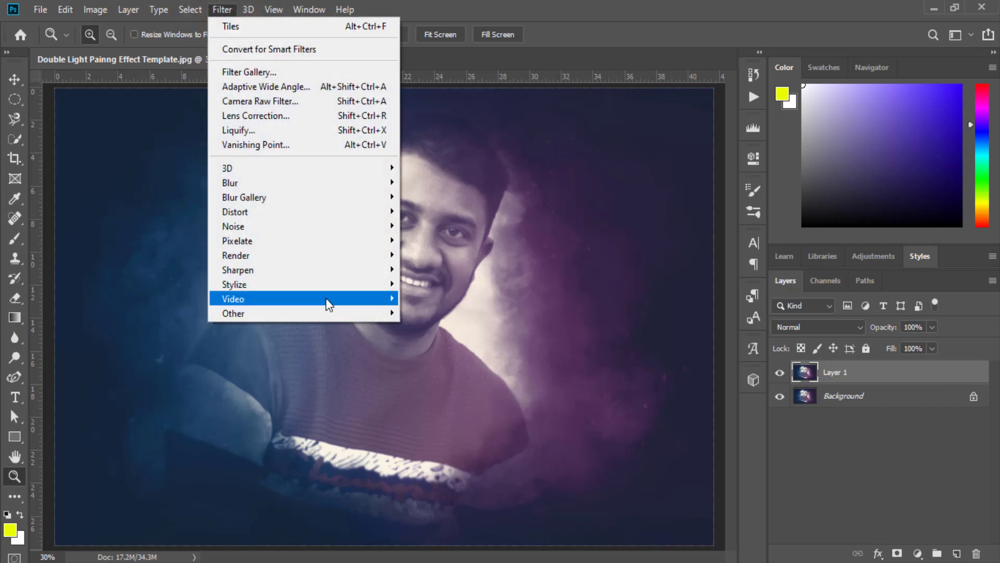
pyautogui.moveTo(235, 284)
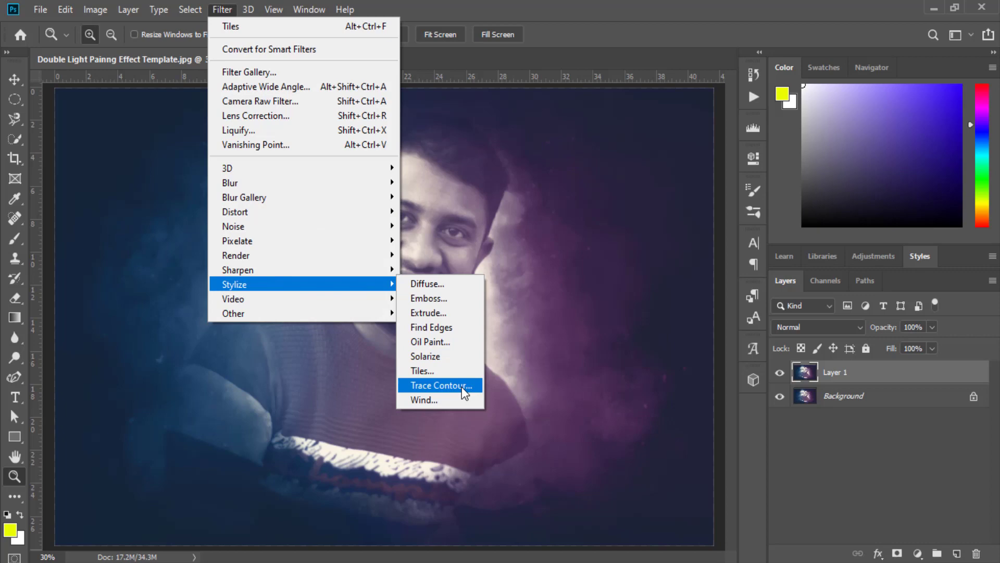
# - Preview Trace Contour on Lower edge, trying a contour level of 78 and then higher
pyautogui.click(461, 386)
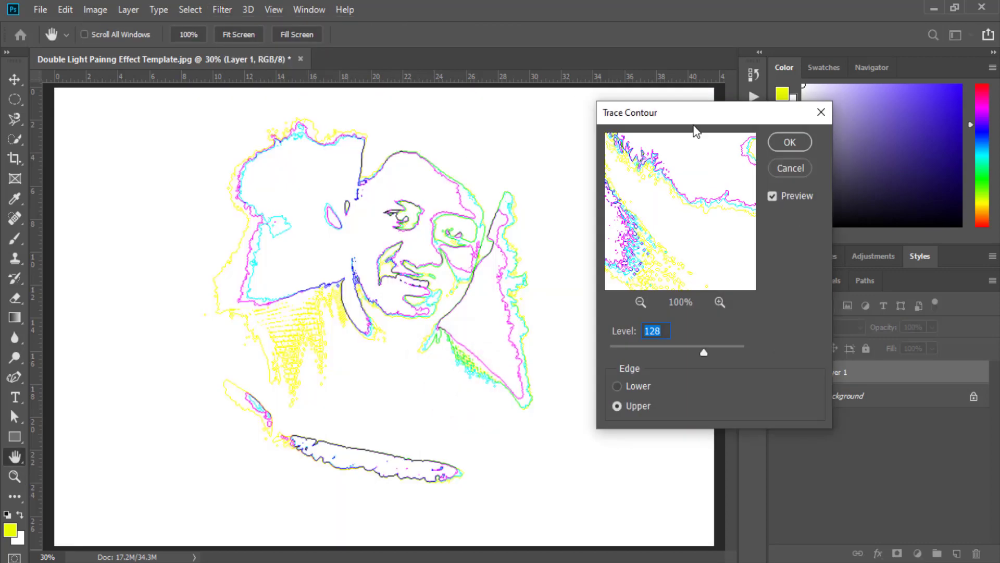
pyautogui.moveTo(695, 115); pyautogui.dragTo(682, 79)
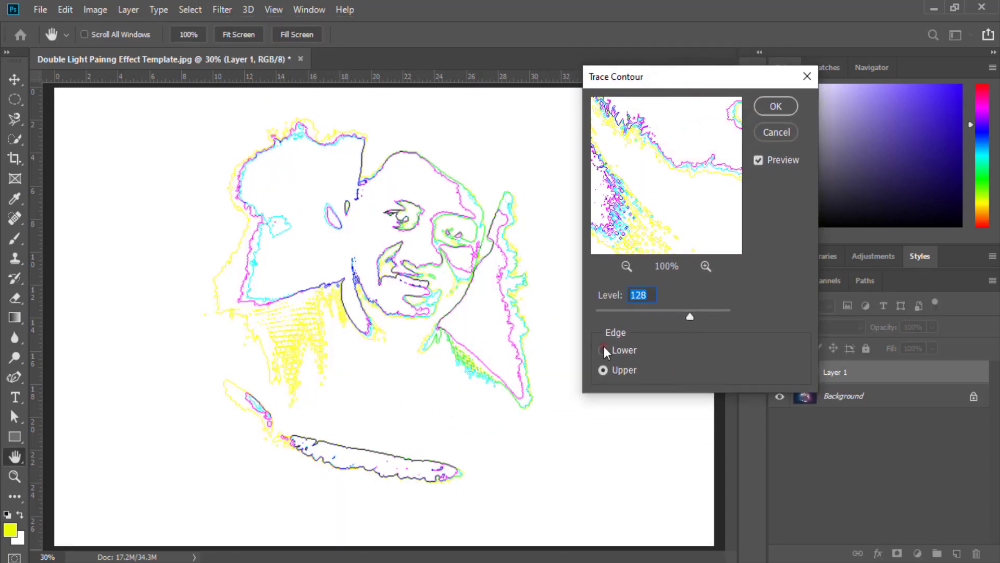
pyautogui.click(604, 349)
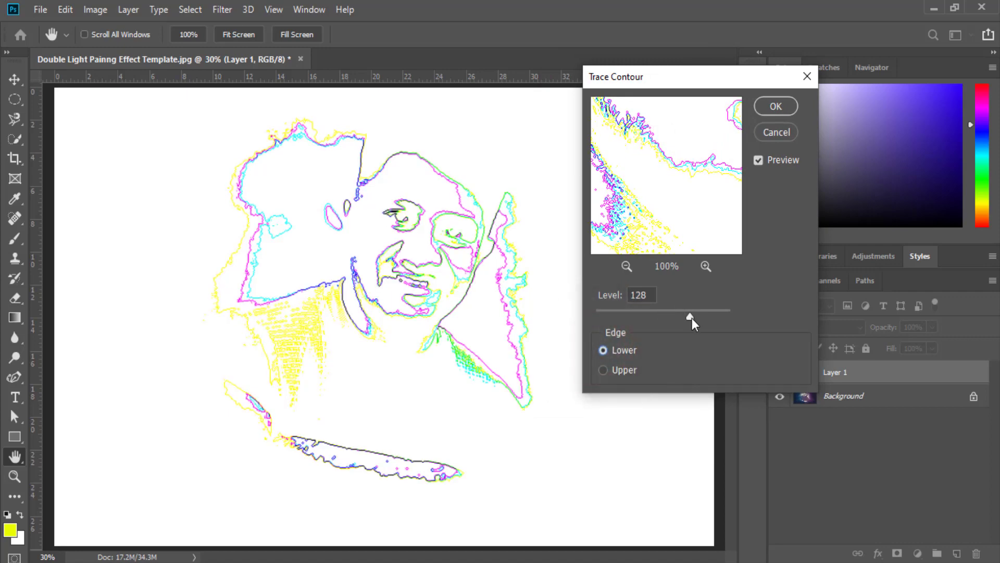
pyautogui.moveTo(692, 318); pyautogui.dragTo(653, 318)
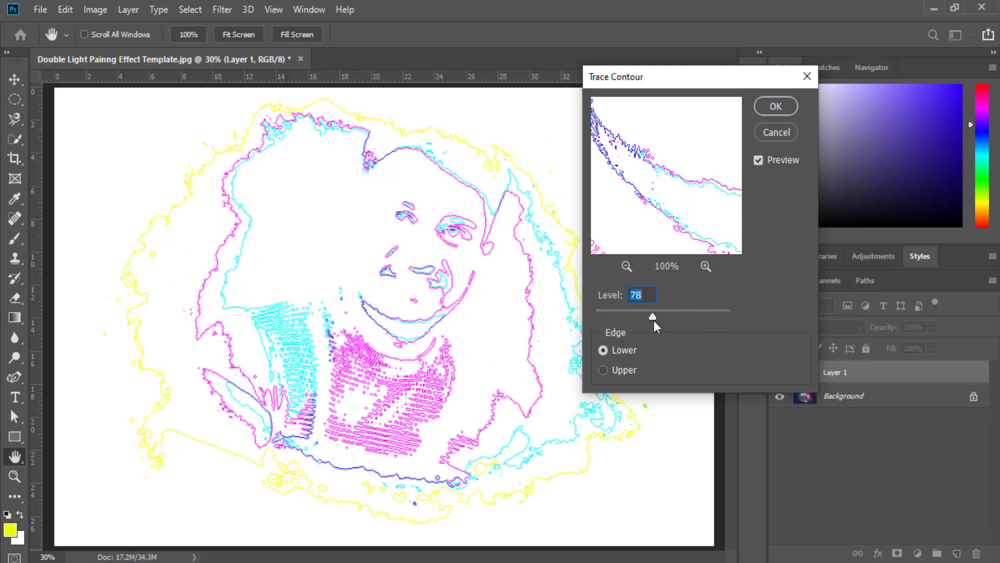
pyautogui.moveTo(652, 315); pyautogui.dragTo(688, 317)
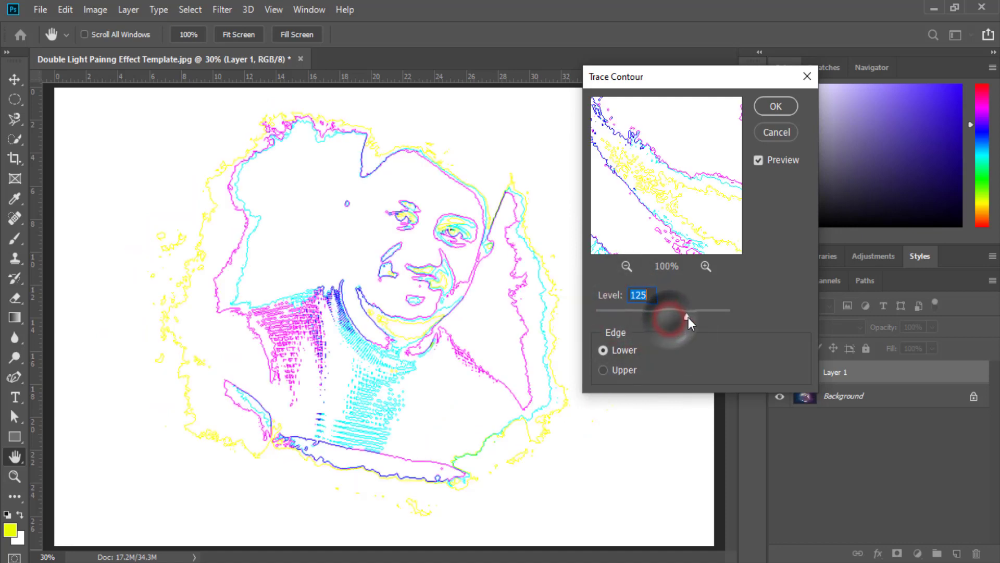
# - Compare Trace Contour against the original, set Level to 116, then cancel the filter
pyautogui.click(758, 161)
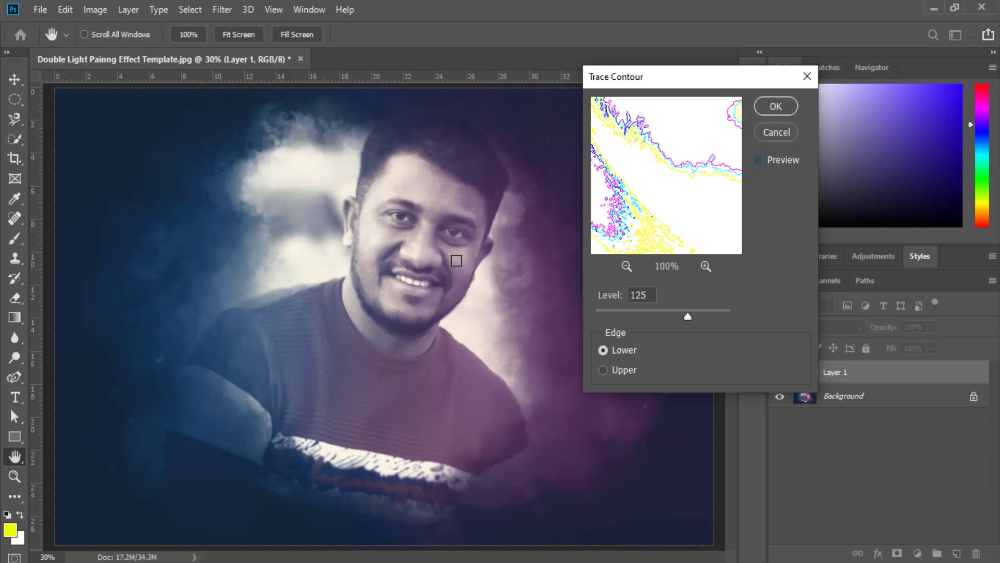
pyautogui.click(757, 160)
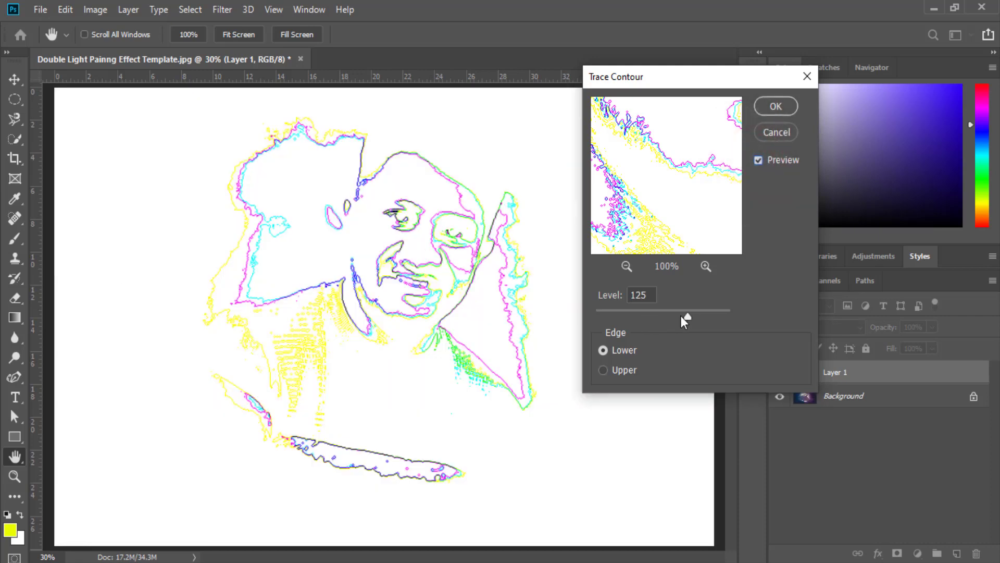
pyautogui.moveTo(686, 316); pyautogui.dragTo(683, 320)
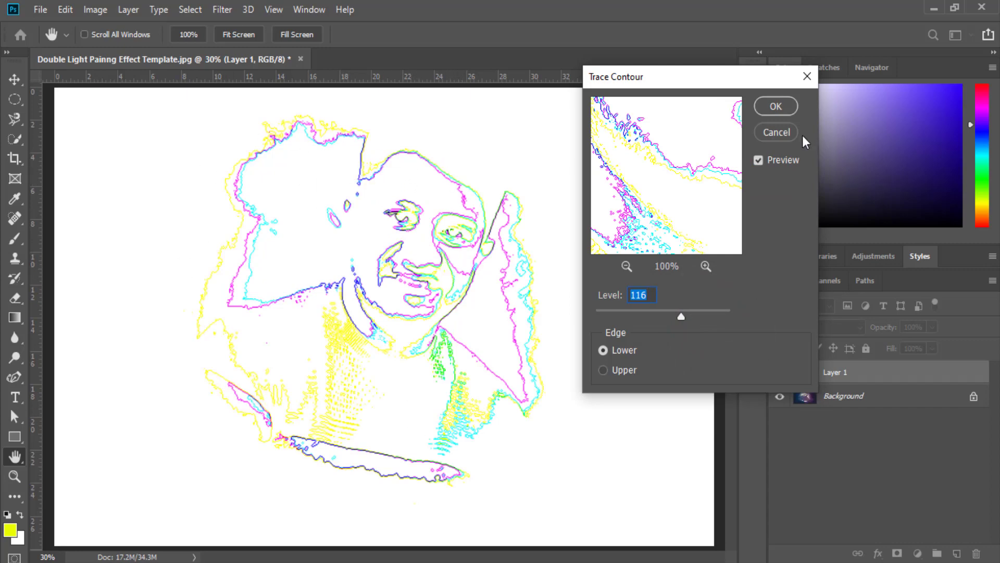
pyautogui.click(771, 133)
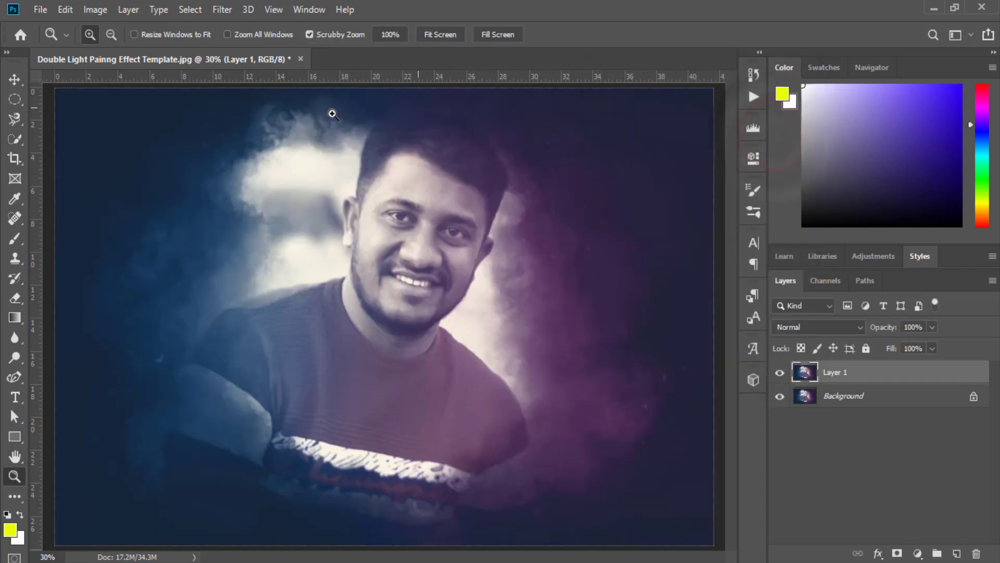
pyautogui.click(222, 9)
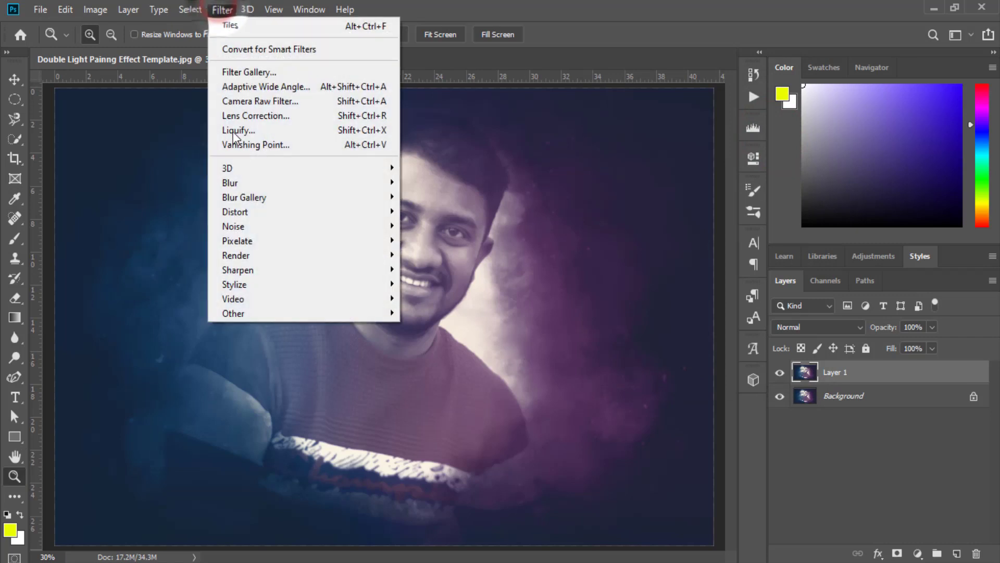
pyautogui.click(268, 284)
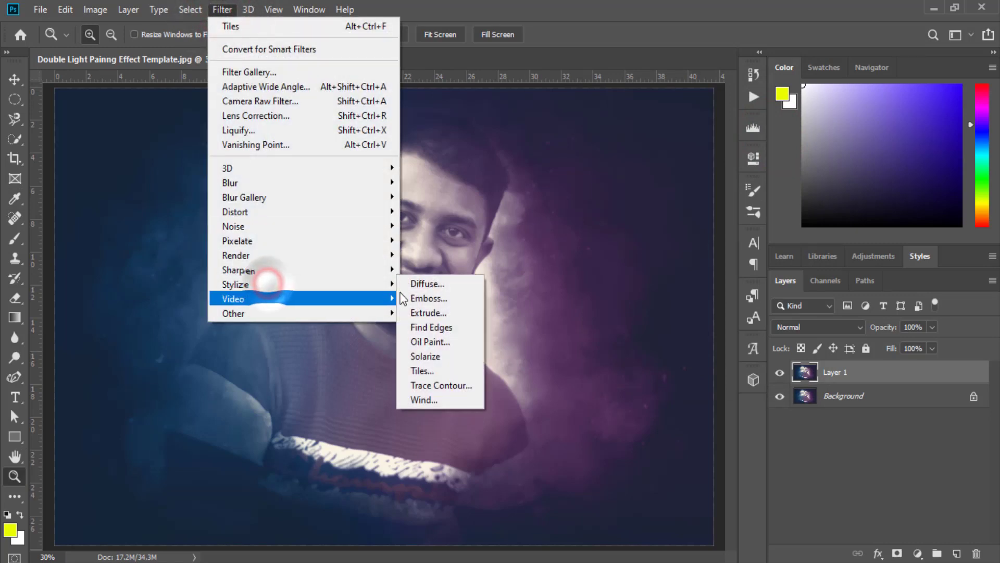
pyautogui.click(472, 399)
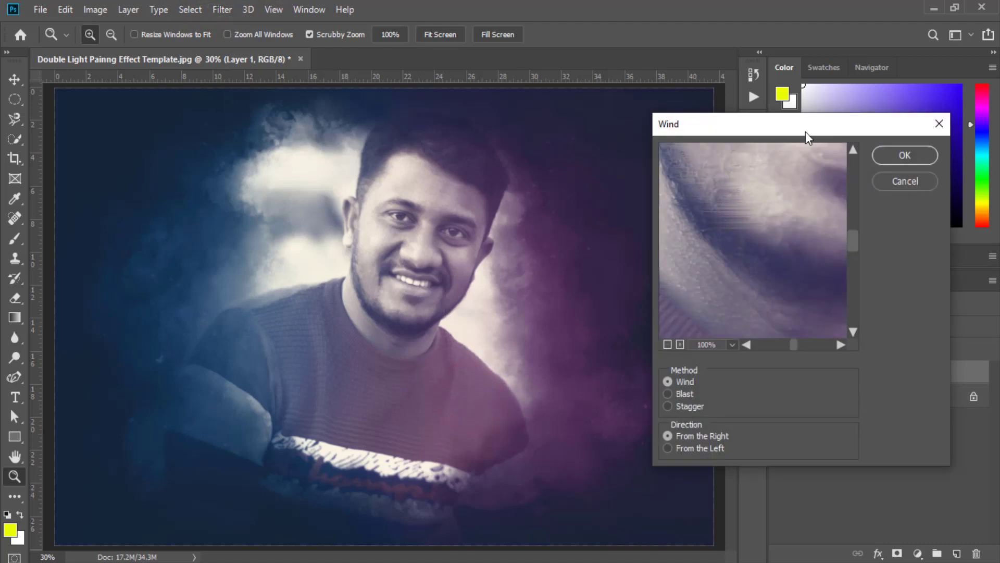
pyautogui.moveTo(806, 131)
pyautogui.mouseDown()
pyautogui.moveTo(753, 146)
pyautogui.moveTo(656, 149)
pyautogui.mouseUp()
pyautogui.moveTo(636, 217); pyautogui.dragTo(599, 342)
pyautogui.moveTo(648, 179)
pyautogui.mouseDown()
pyautogui.moveTo(632, 246)
pyautogui.moveTo(642, 182)
pyautogui.moveTo(638, 271)
pyautogui.mouseUp()
pyautogui.moveTo(641, 174); pyautogui.dragTo(563, 217)
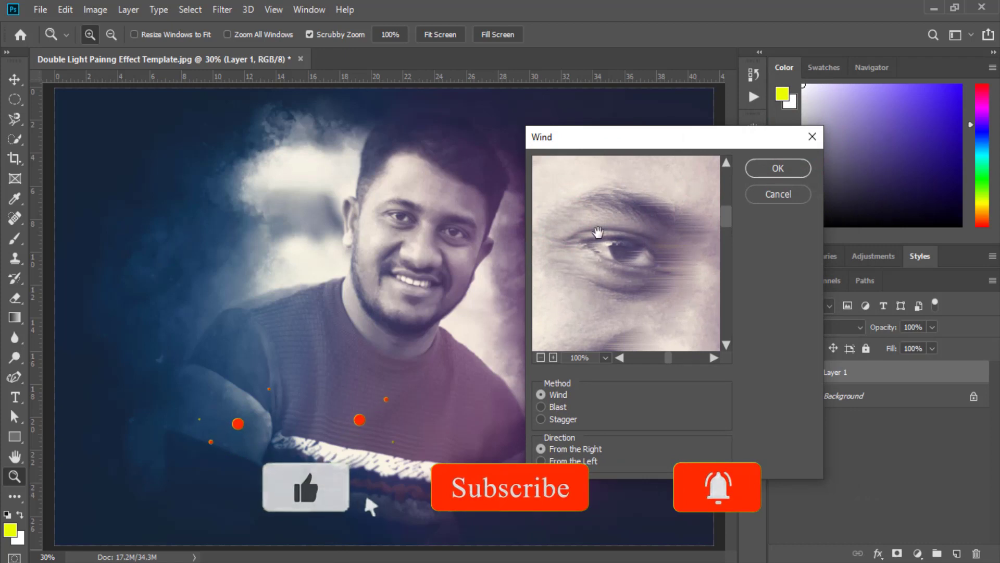
pyautogui.click(559, 410)
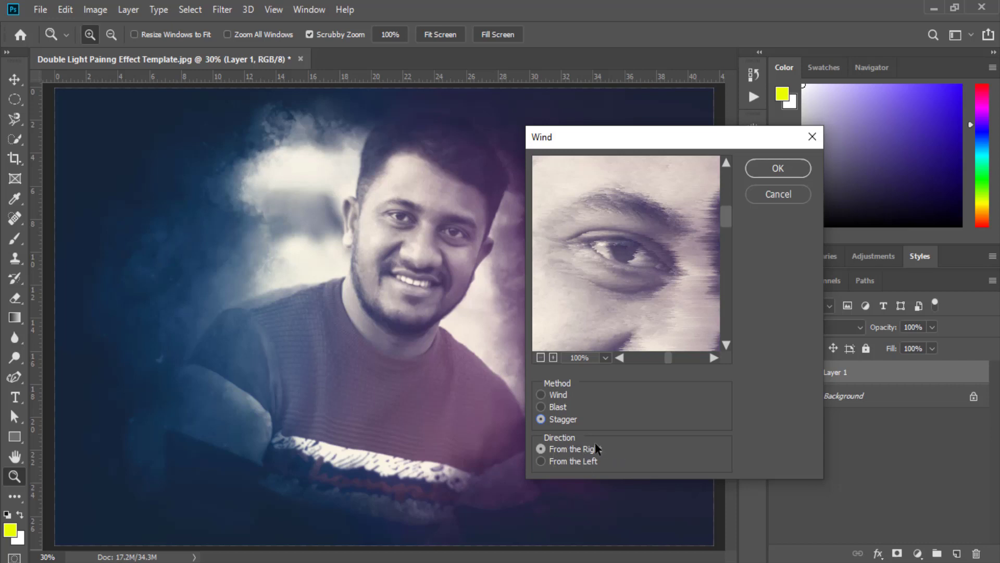
pyautogui.click(581, 459)
pyautogui.click(567, 448)
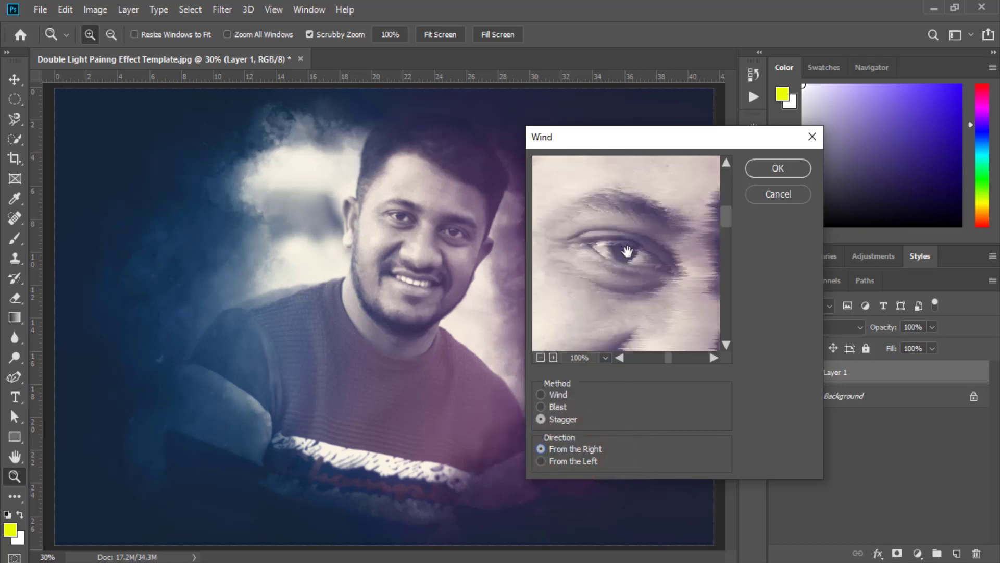
pyautogui.click(646, 280)
pyautogui.moveTo(646, 280); pyautogui.dragTo(635, 283)
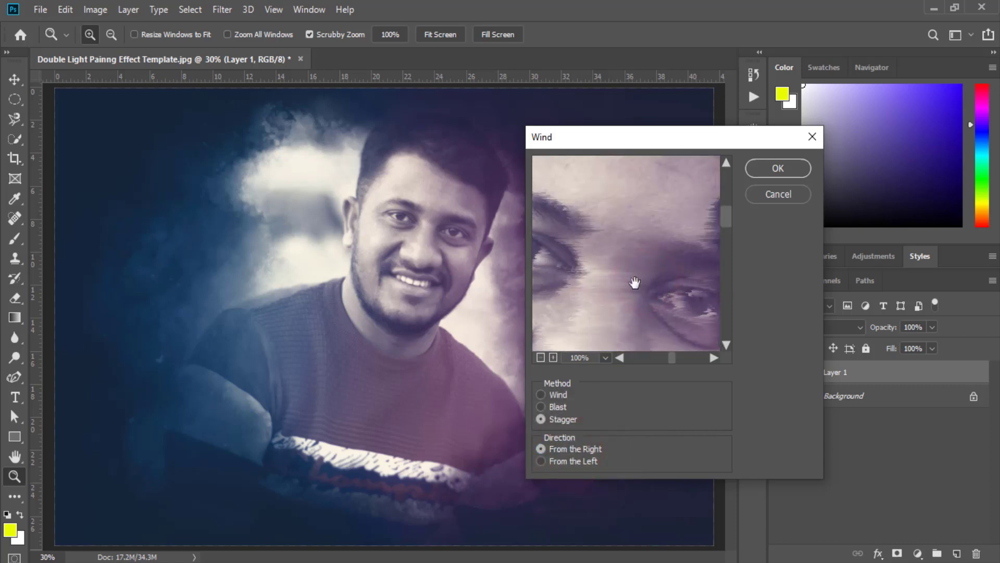
pyautogui.click(582, 461)
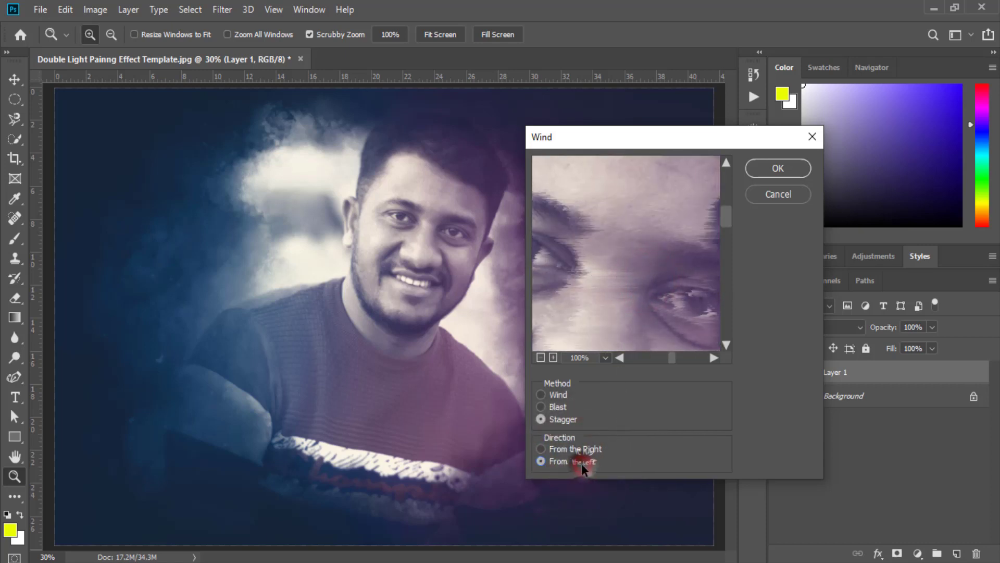
pyautogui.click(595, 268)
pyautogui.moveTo(594, 268); pyautogui.dragTo(632, 287)
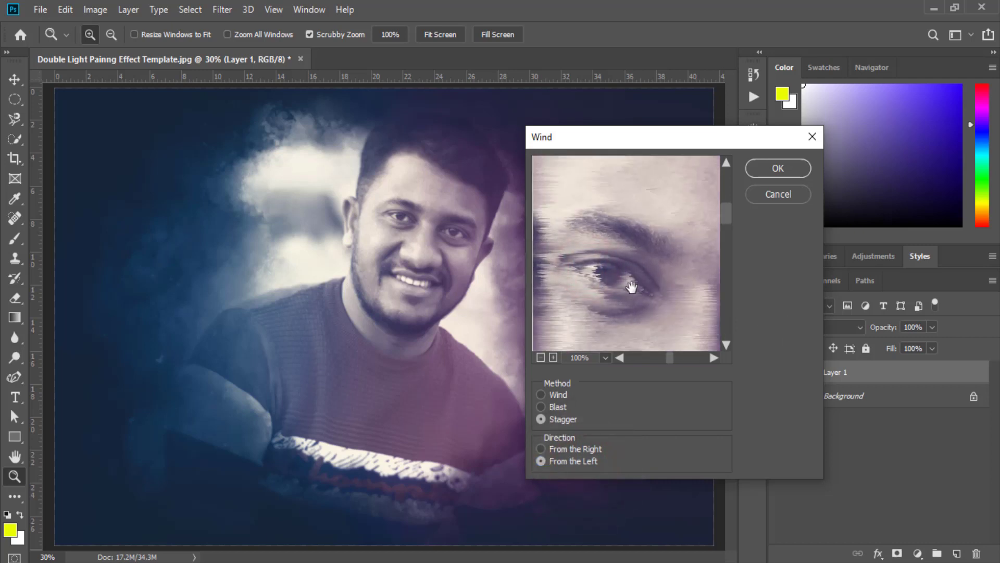
pyautogui.click(778, 168)
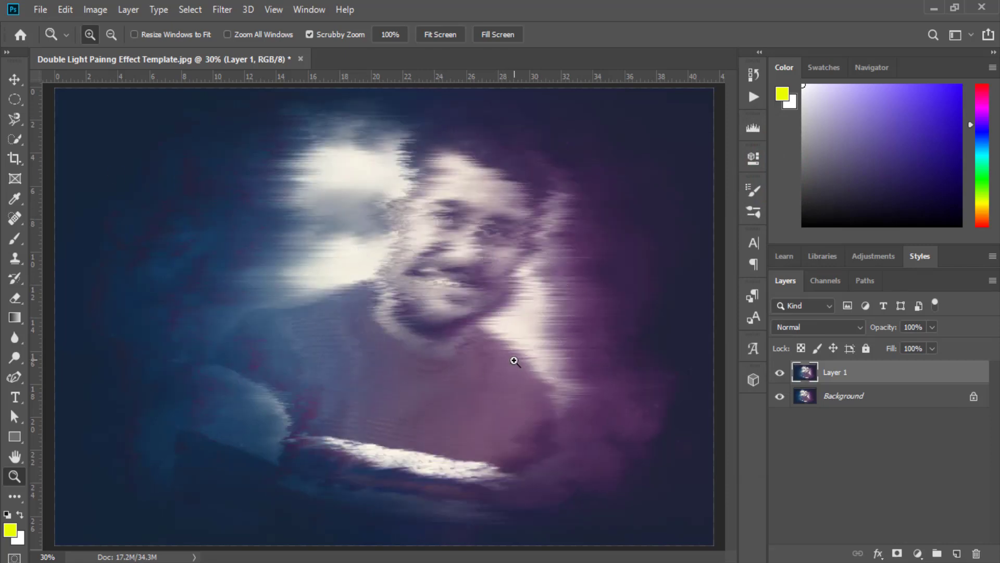
pyautogui.hotkey('ctrl', 'z')
pyautogui.click(223, 9)
pyautogui.moveTo(235, 285)
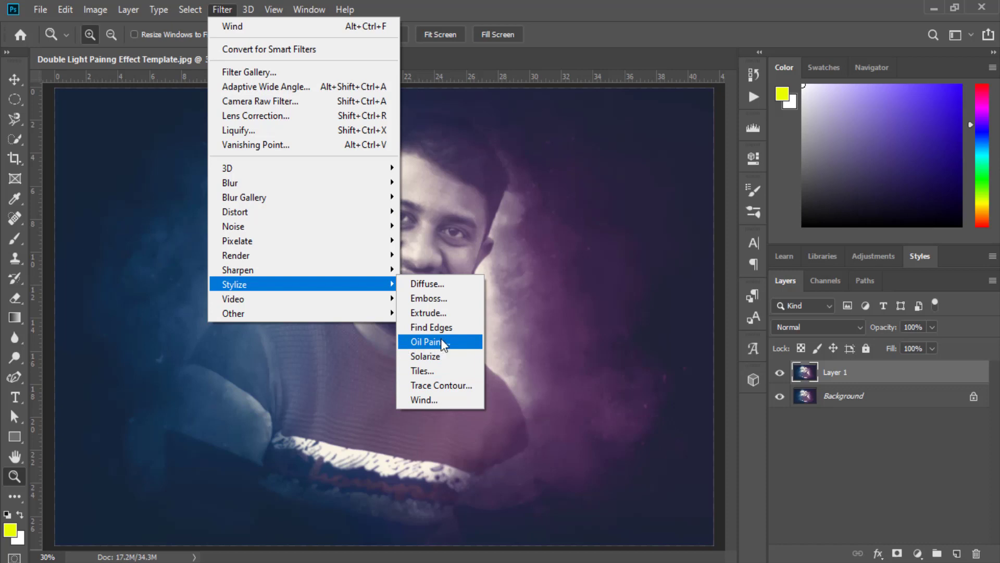
pyautogui.click(462, 341)
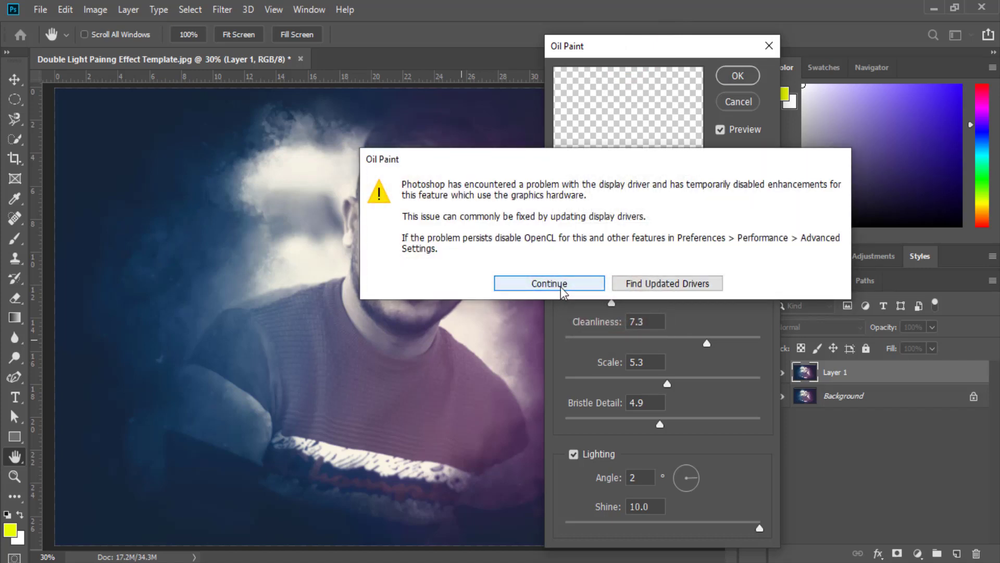
pyautogui.click(561, 286)
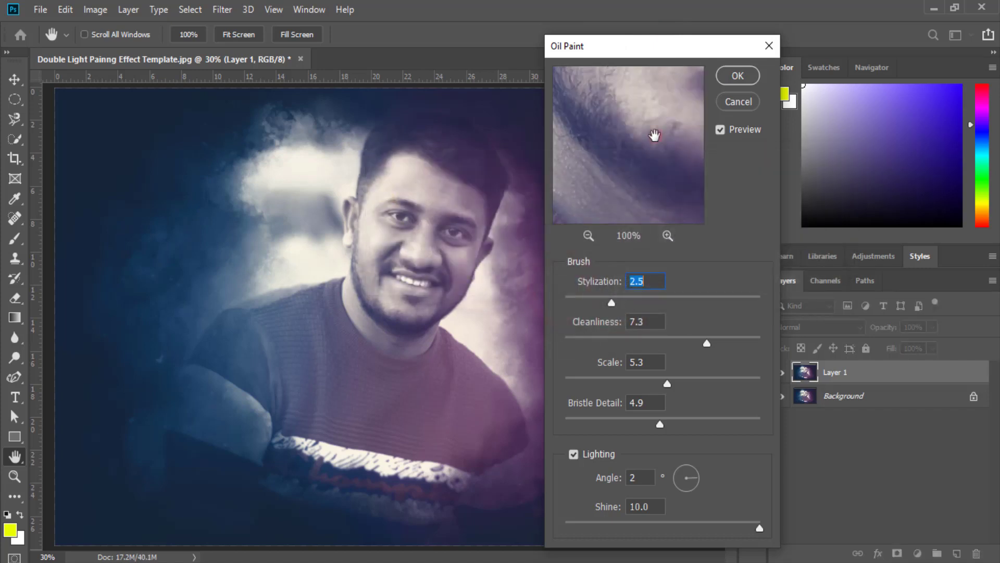
pyautogui.moveTo(654, 135); pyautogui.dragTo(651, 121)
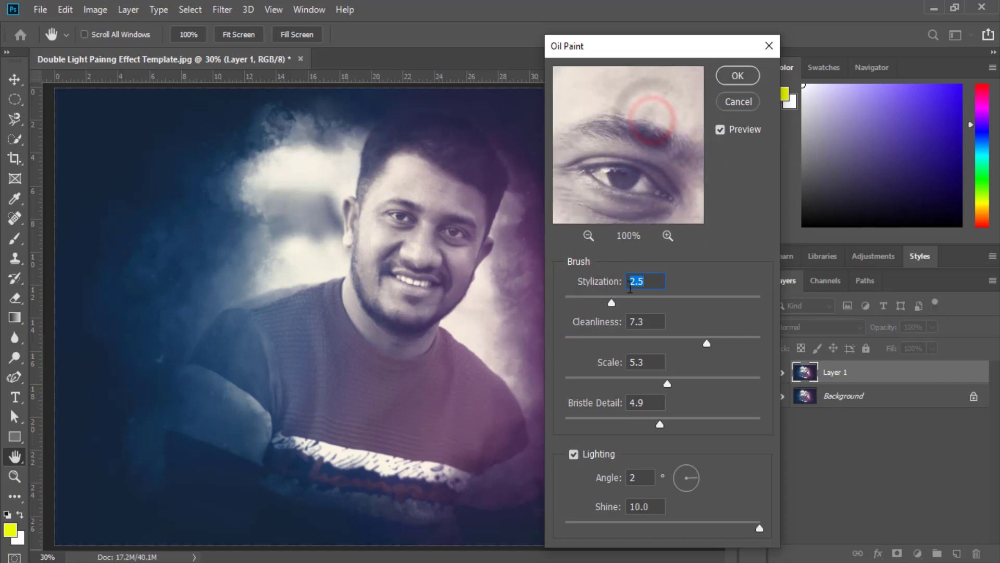
pyautogui.moveTo(611, 303); pyautogui.dragTo(706, 302)
pyautogui.click(707, 345)
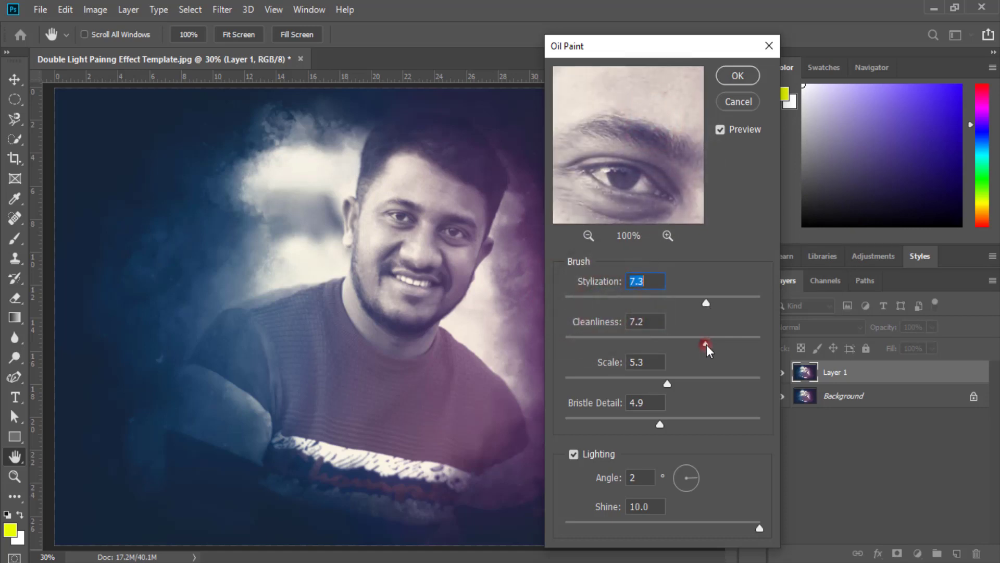
pyautogui.moveTo(706, 344); pyautogui.dragTo(662, 345)
pyautogui.moveTo(669, 383); pyautogui.dragTo(700, 383)
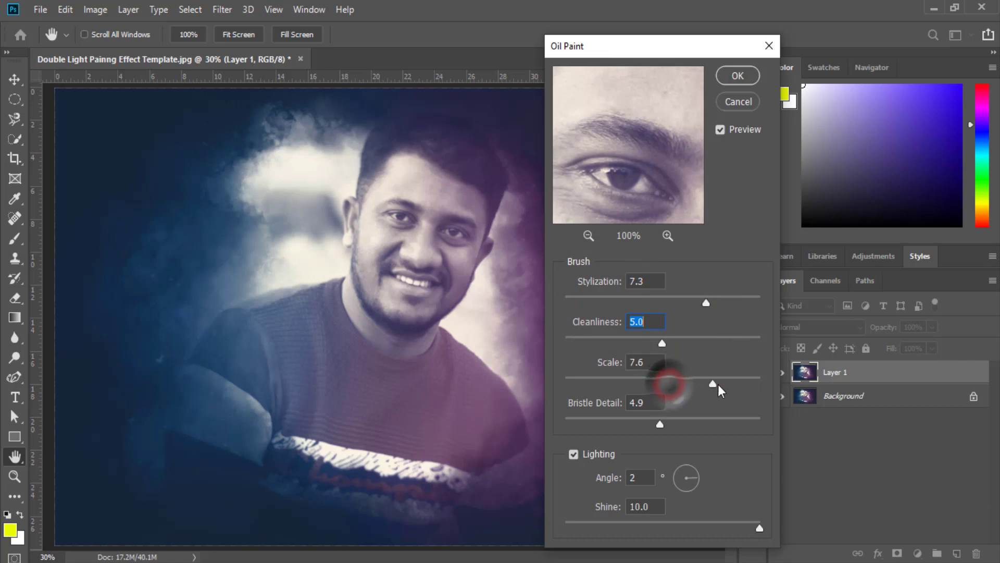
pyautogui.moveTo(657, 420); pyautogui.dragTo(697, 423)
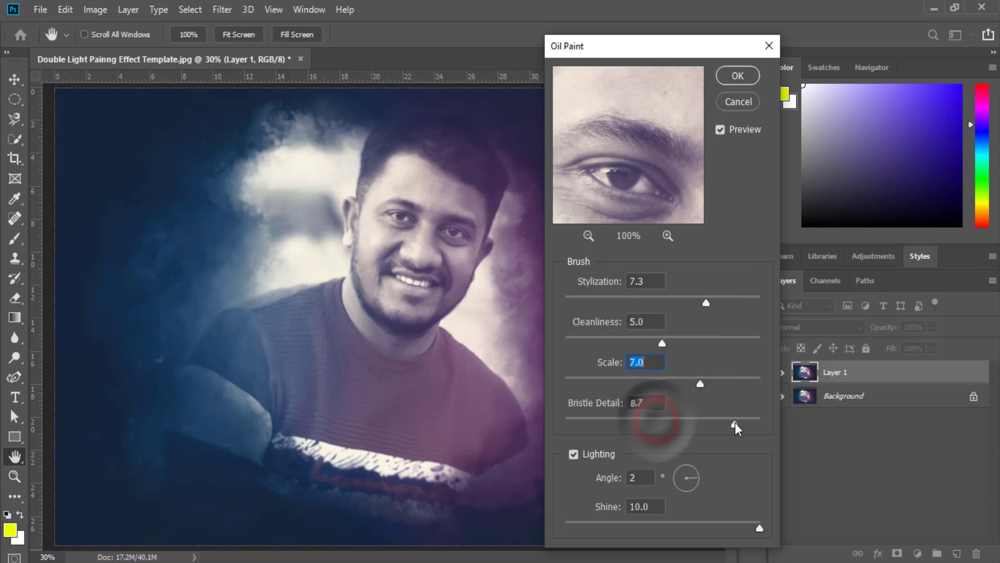
pyautogui.moveTo(757, 526); pyautogui.dragTo(681, 528)
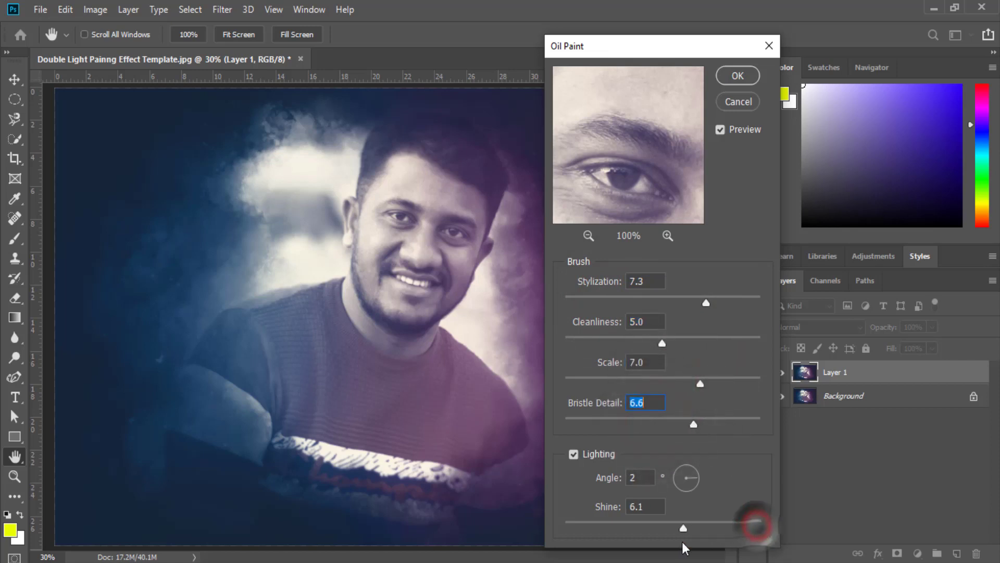
pyautogui.moveTo(695, 478); pyautogui.dragTo(670, 466)
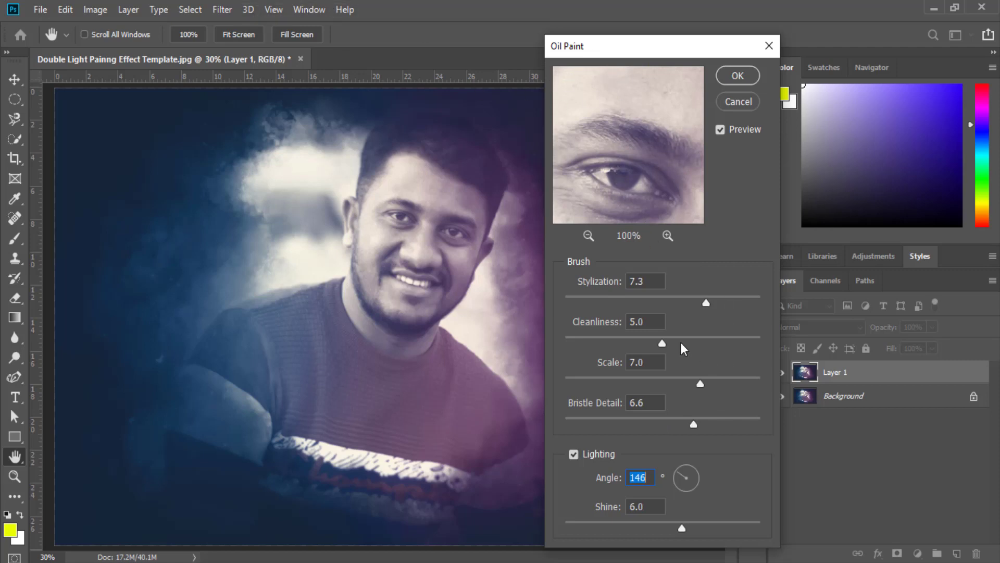
pyautogui.moveTo(708, 304); pyautogui.dragTo(672, 302)
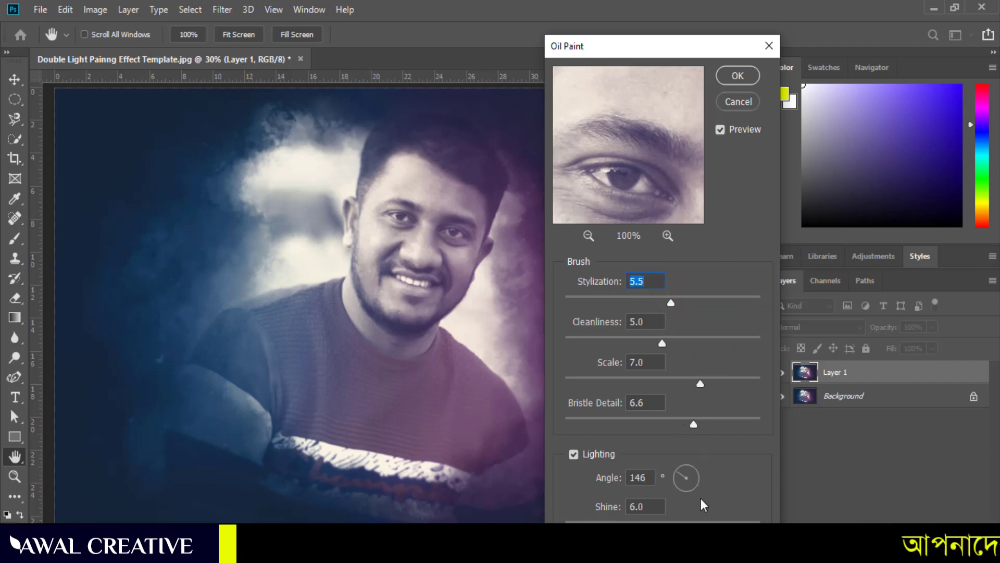
pyautogui.moveTo(693, 423); pyautogui.dragTo(609, 423)
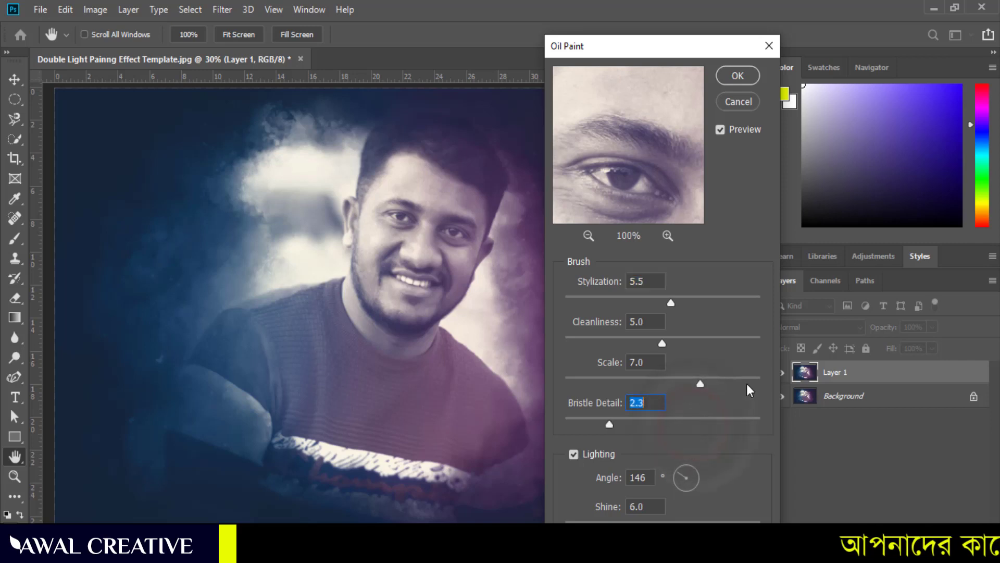
pyautogui.moveTo(700, 384); pyautogui.dragTo(616, 384)
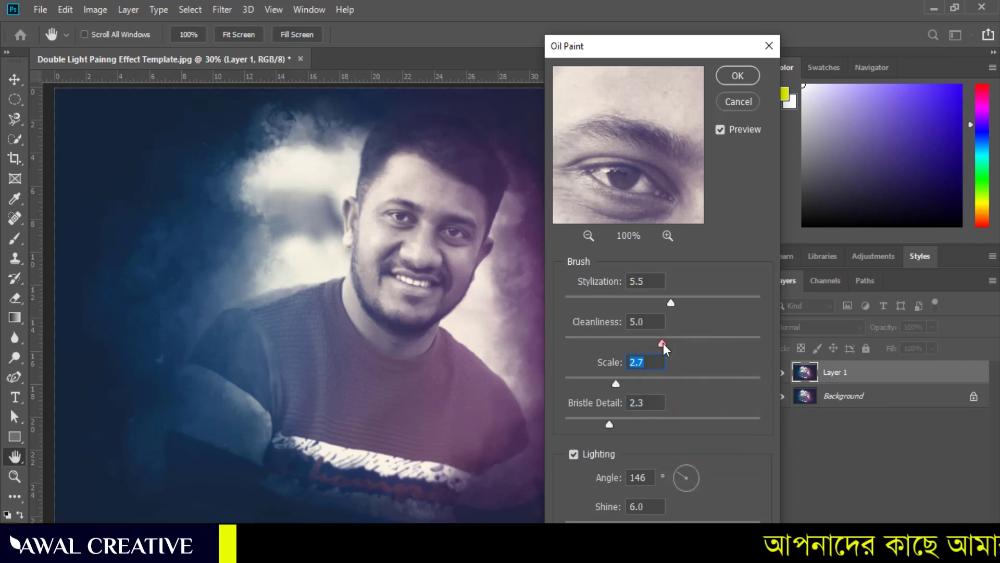
pyautogui.moveTo(663, 343); pyautogui.dragTo(608, 344)
pyautogui.moveTo(671, 303); pyautogui.dragTo(629, 303)
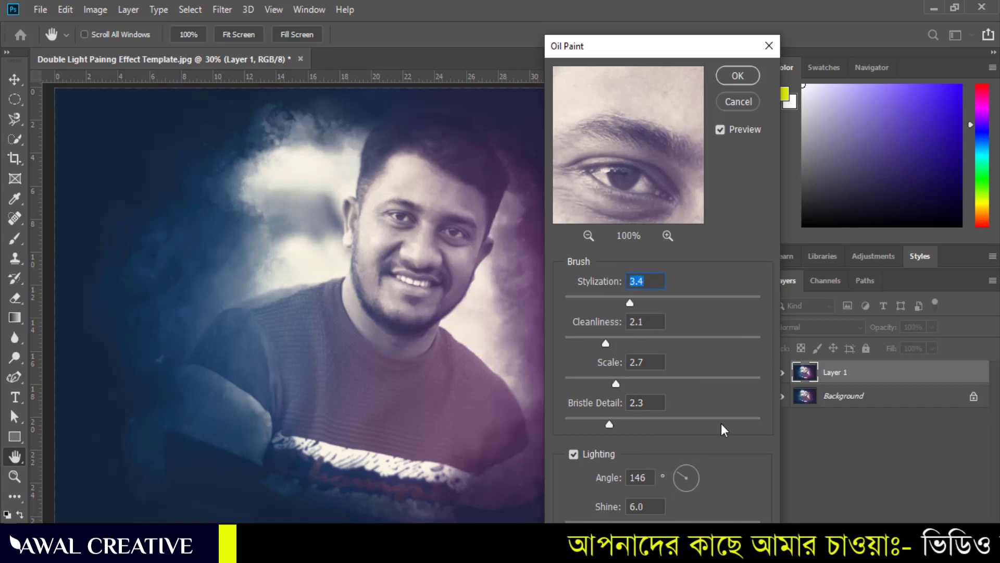
pyautogui.click(768, 51)
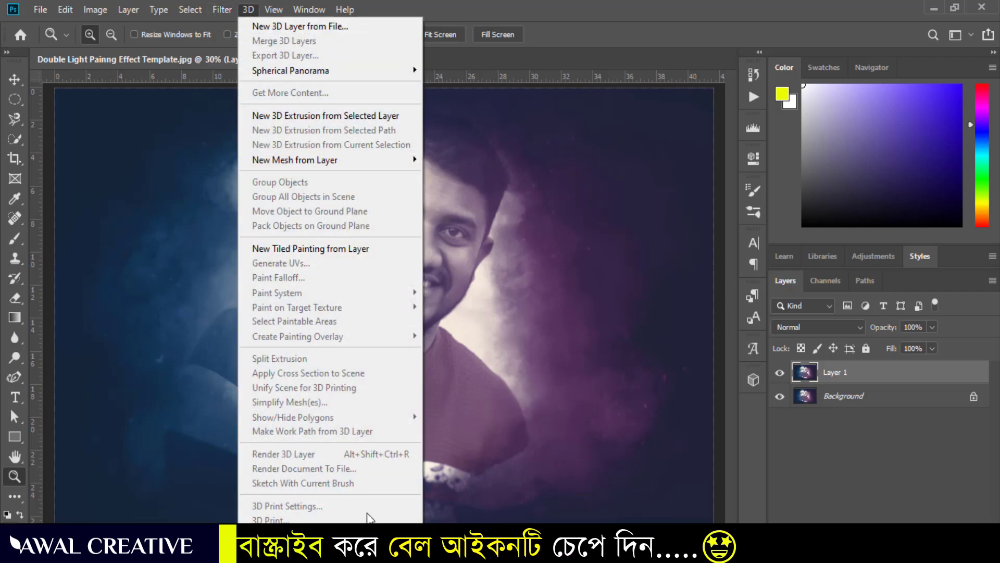
pyautogui.press('Escape')
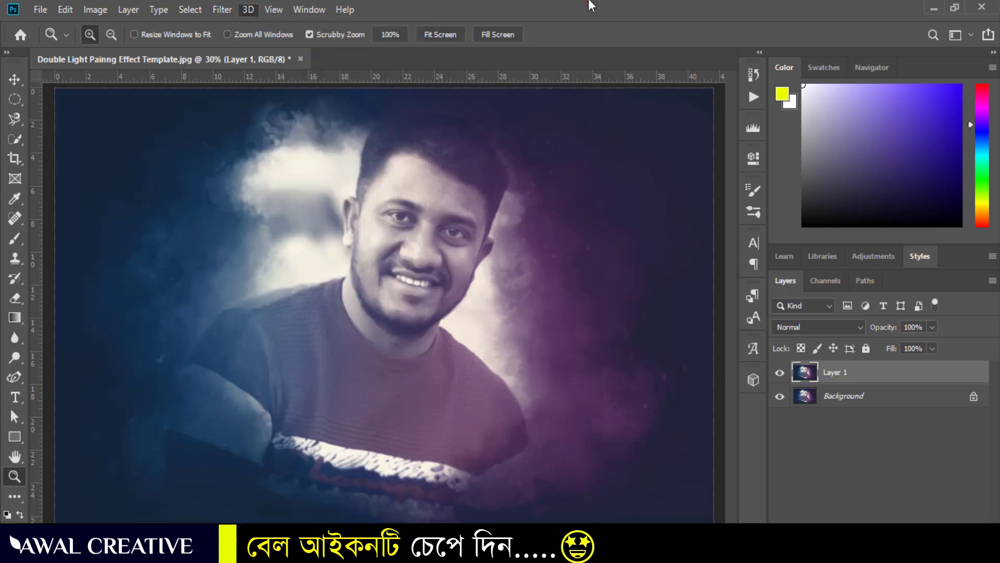